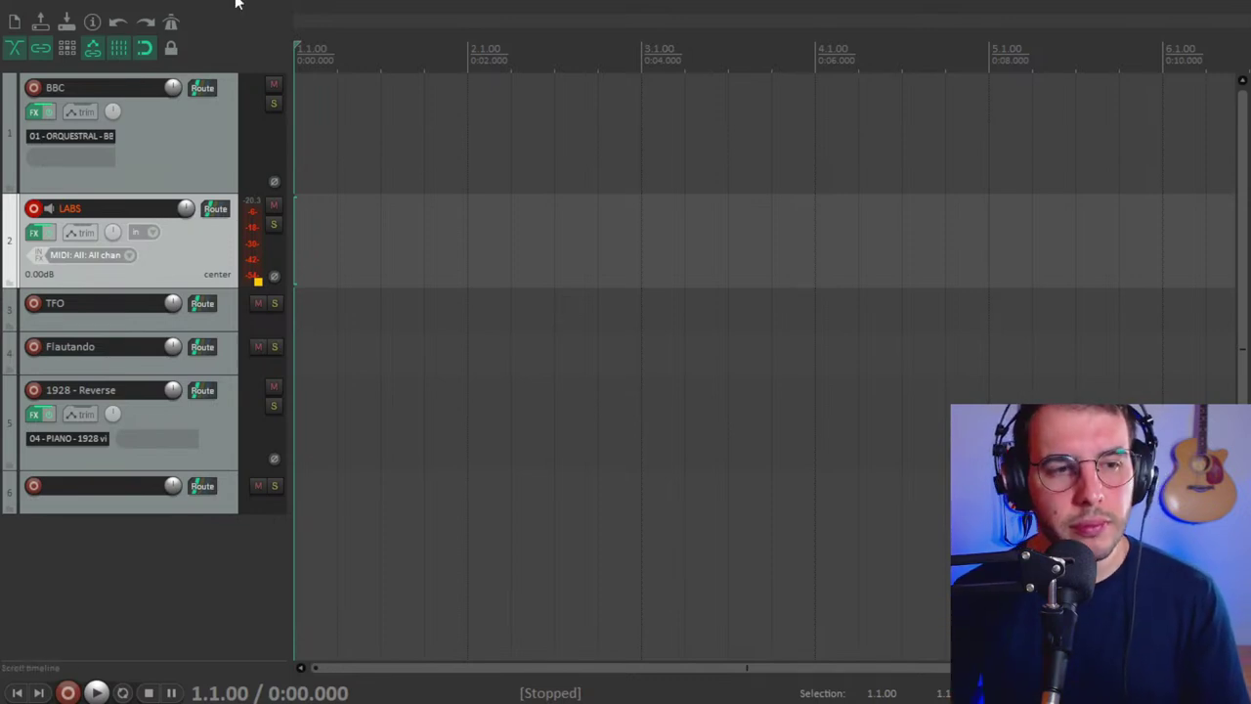
Arm the Flautando track for recording, select it, and place the cursor at the start of the project.
click(35, 348)
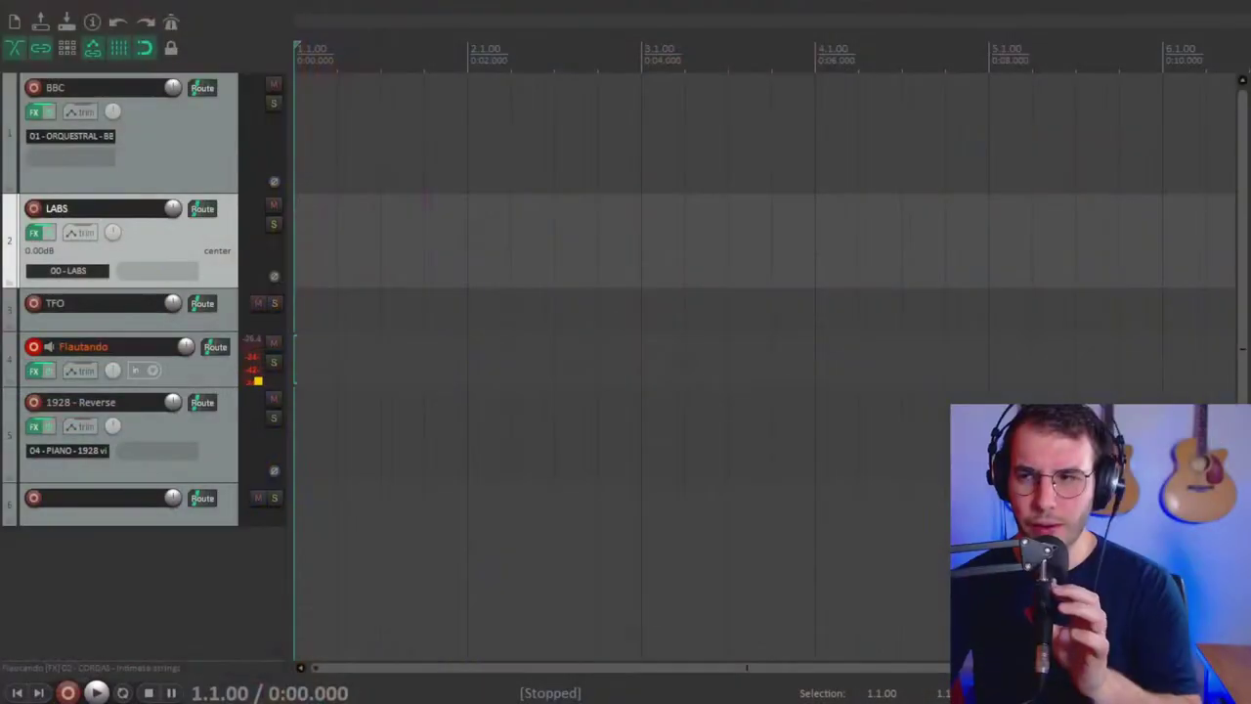
click(391, 362)
key(Home)
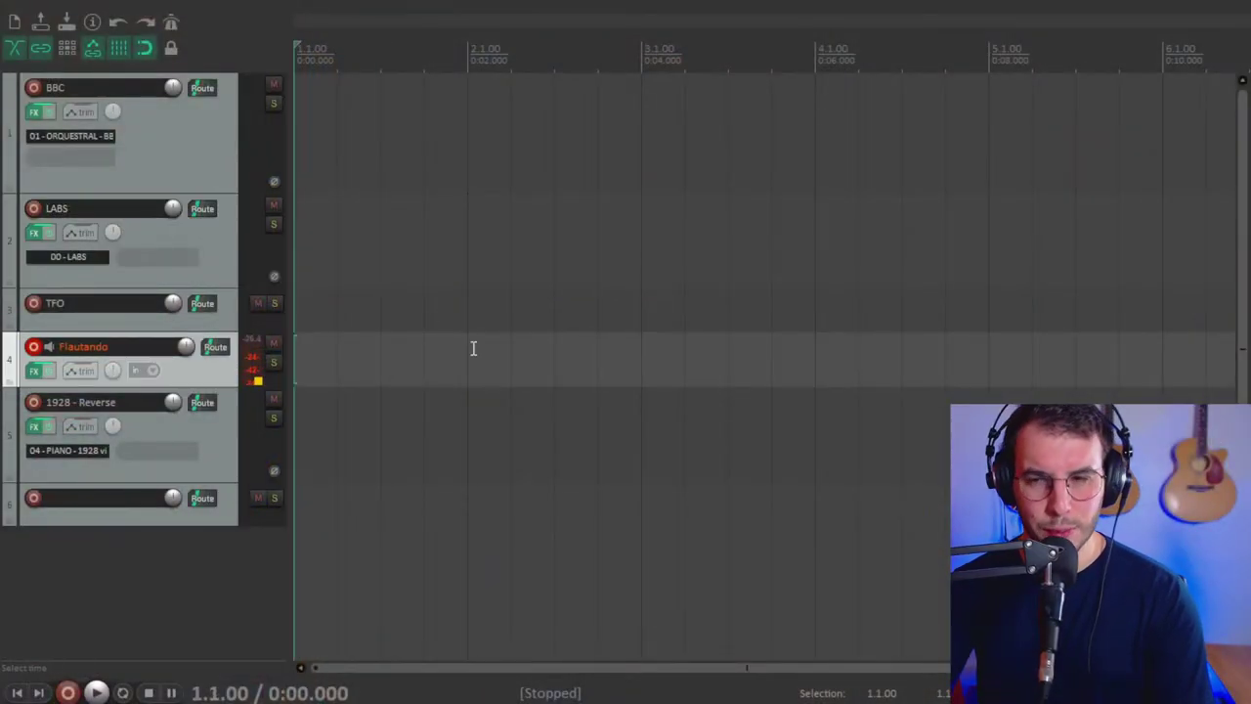
key(ctrl+r)
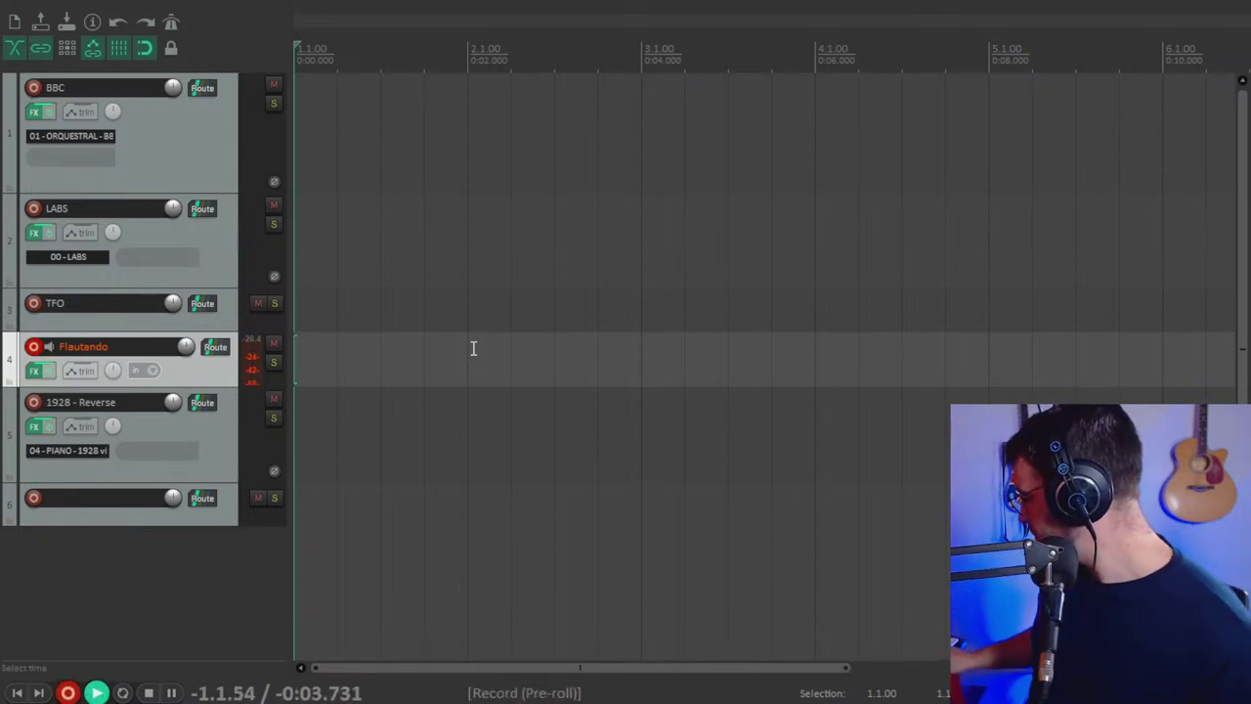
key(space)
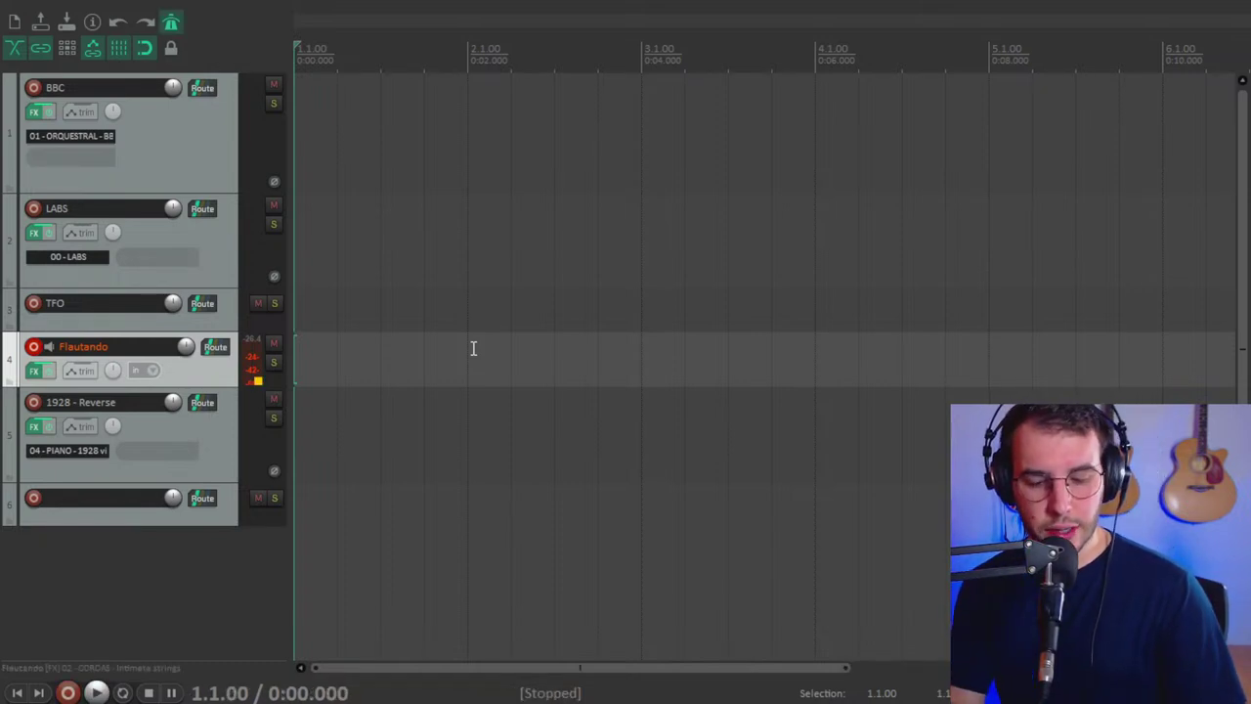
key(ctrl+r)
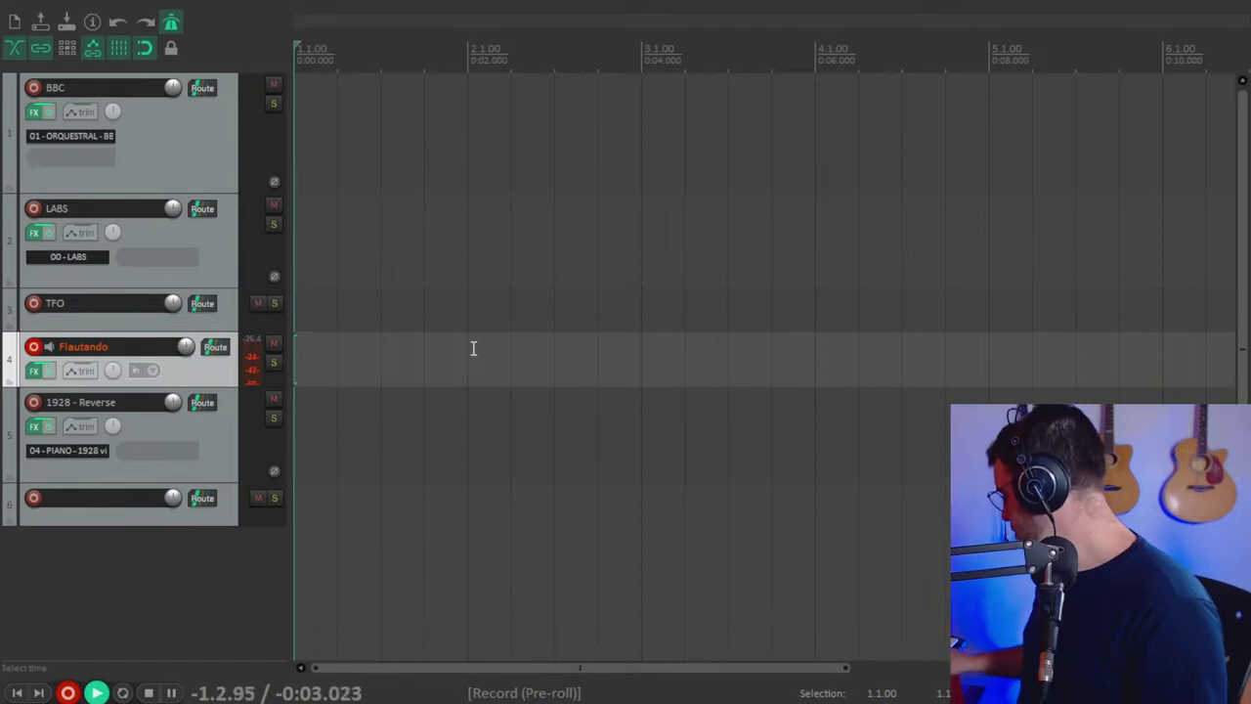
key(space)
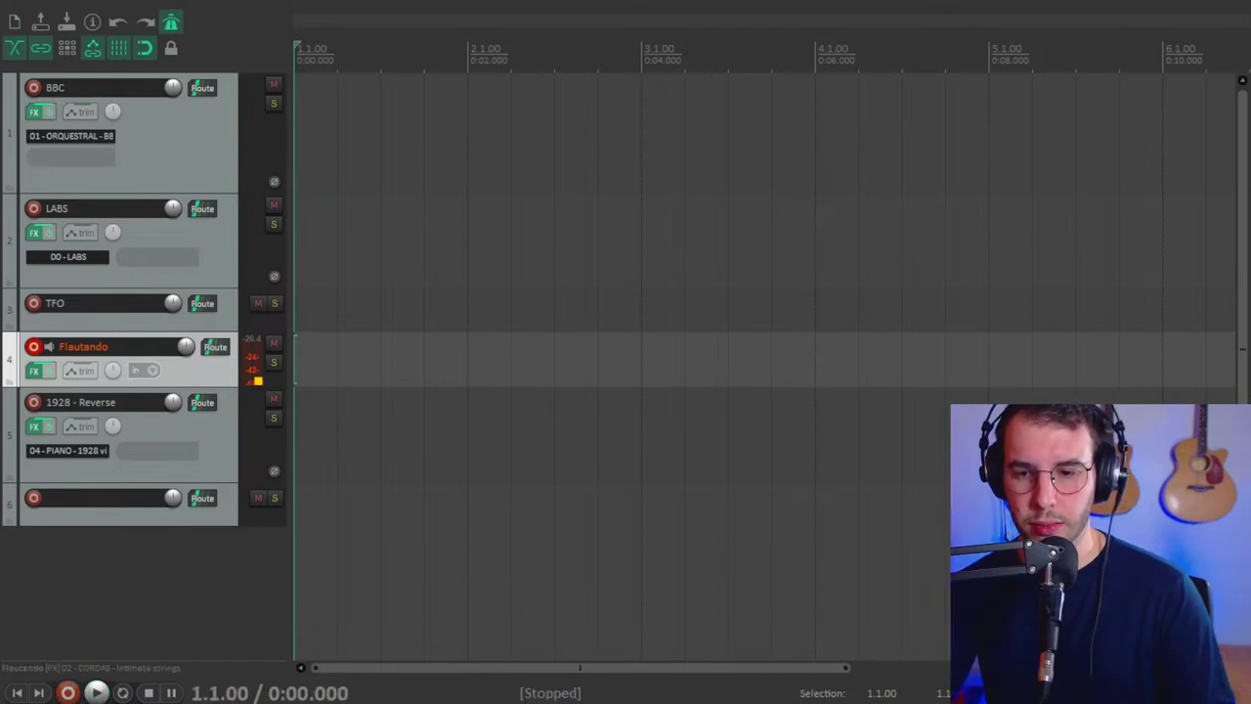
Tap in a slower project tempo and record about two bars of sustained MIDI notes on the Flautando track.
key(equal)
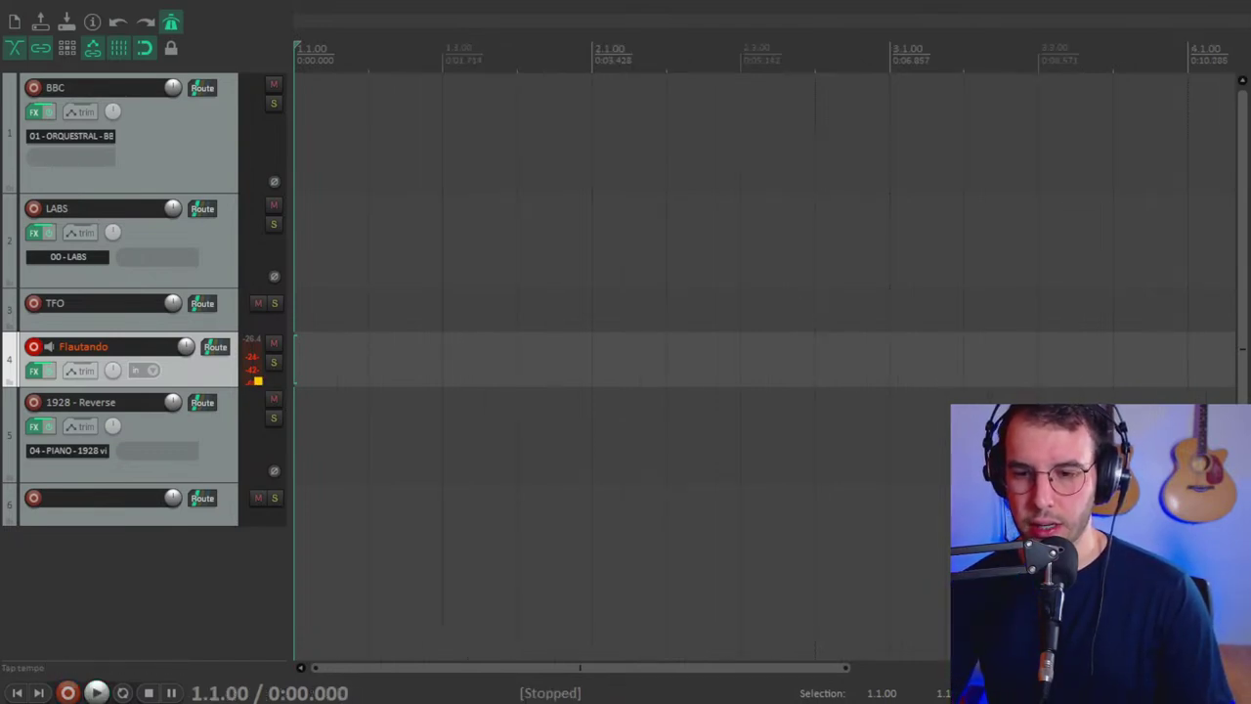
key(ctrl+r)
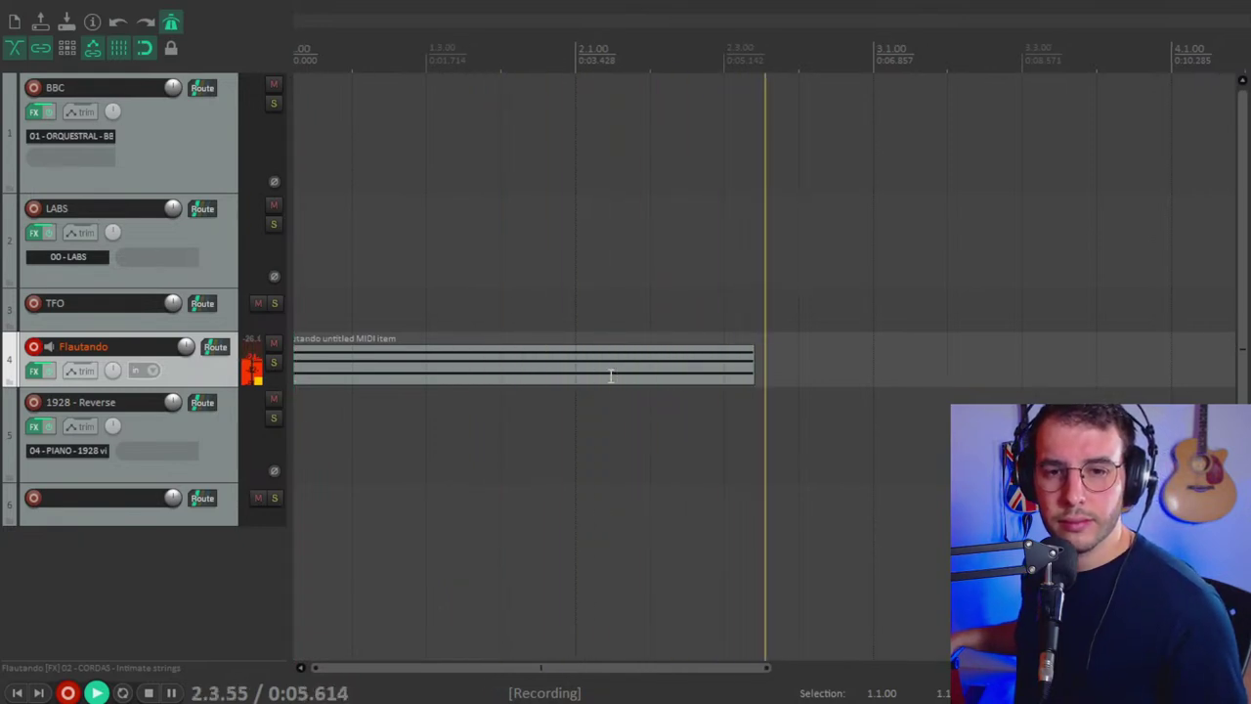
key(space)
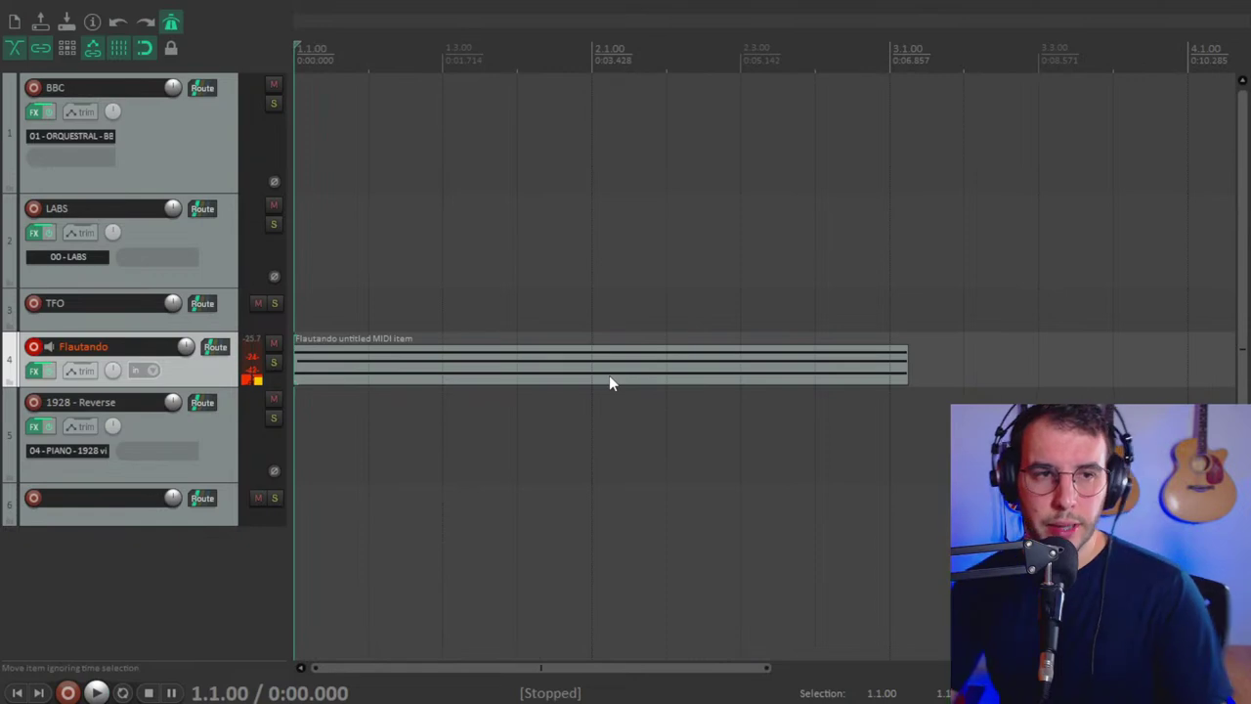
Review the metronome and pre-roll settings and the LABS instrument with its Vintage Keys: Twinned Up preset, closing both windows.
right_click(171, 24)
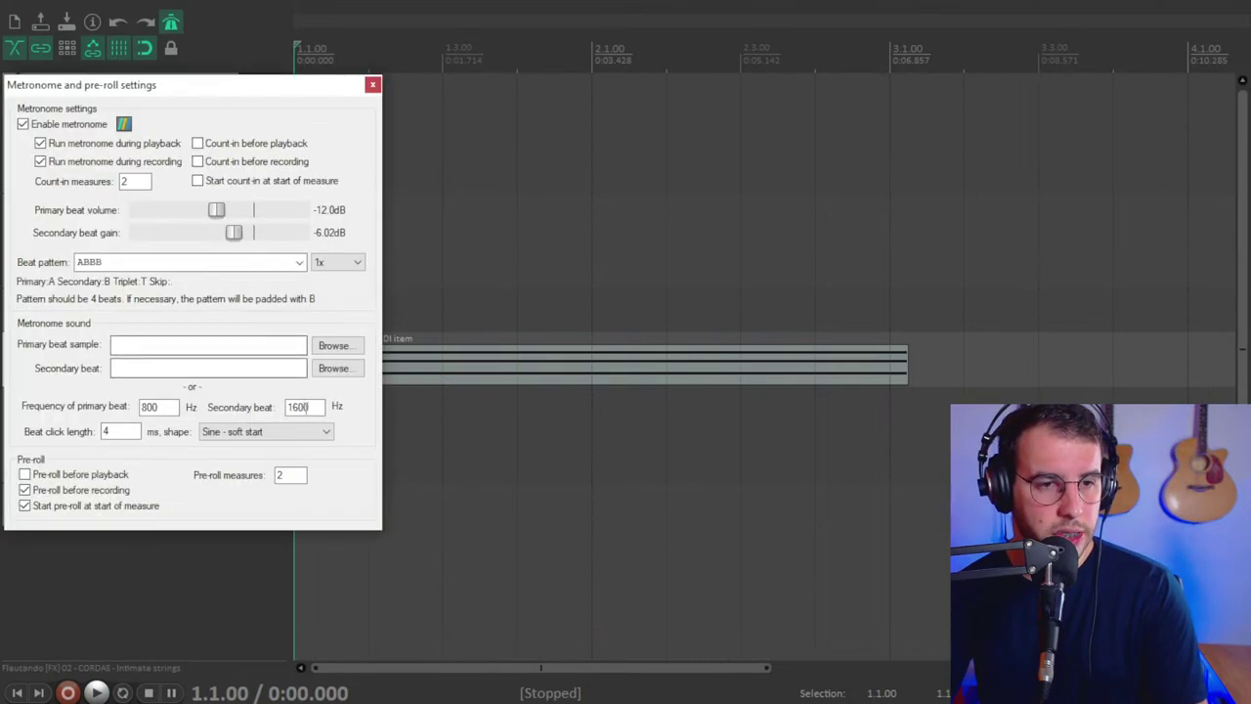
key(Escape)
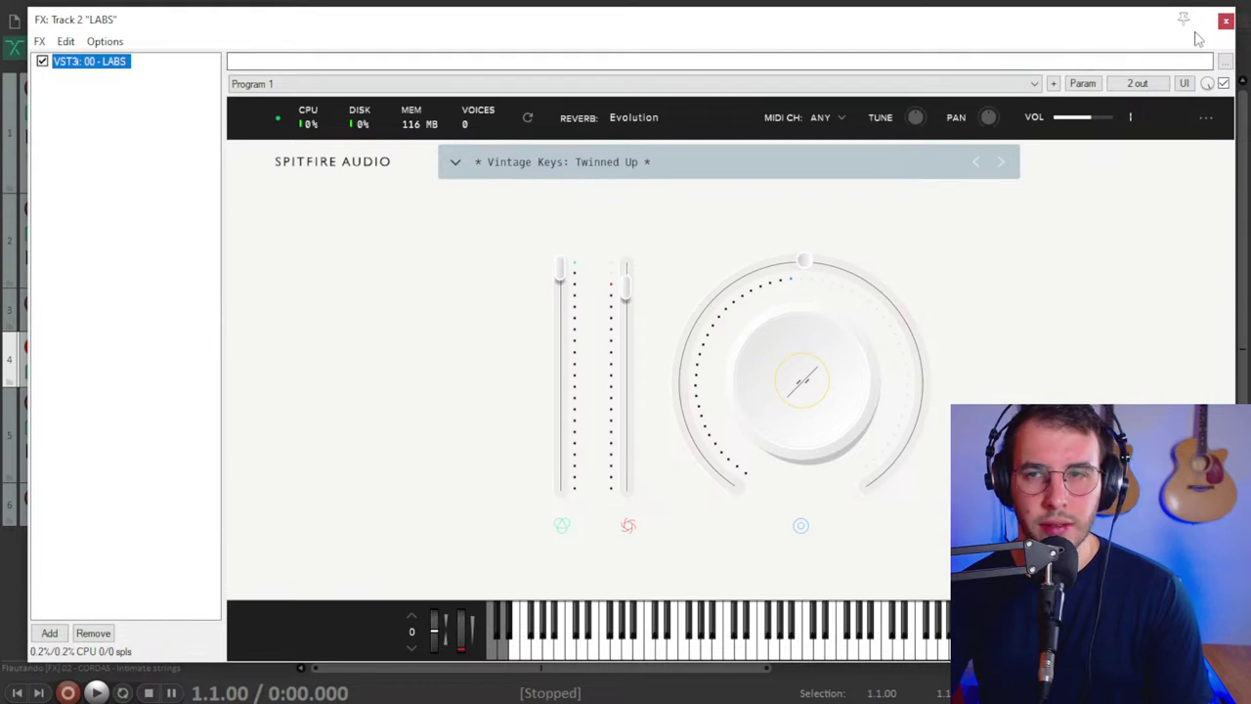
click(1229, 16)
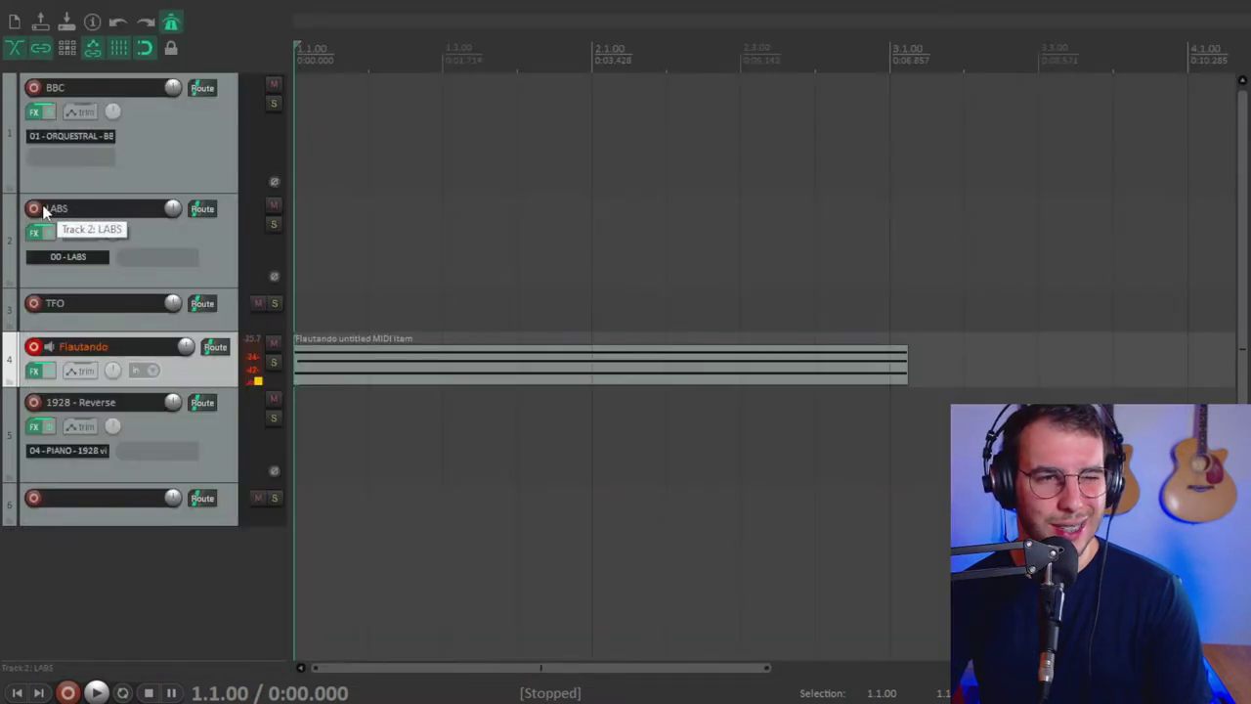
Arm the LABS track and record just over two bars of an arpeggiated MIDI part over the Flautando notes.
click(33, 209)
click(352, 243)
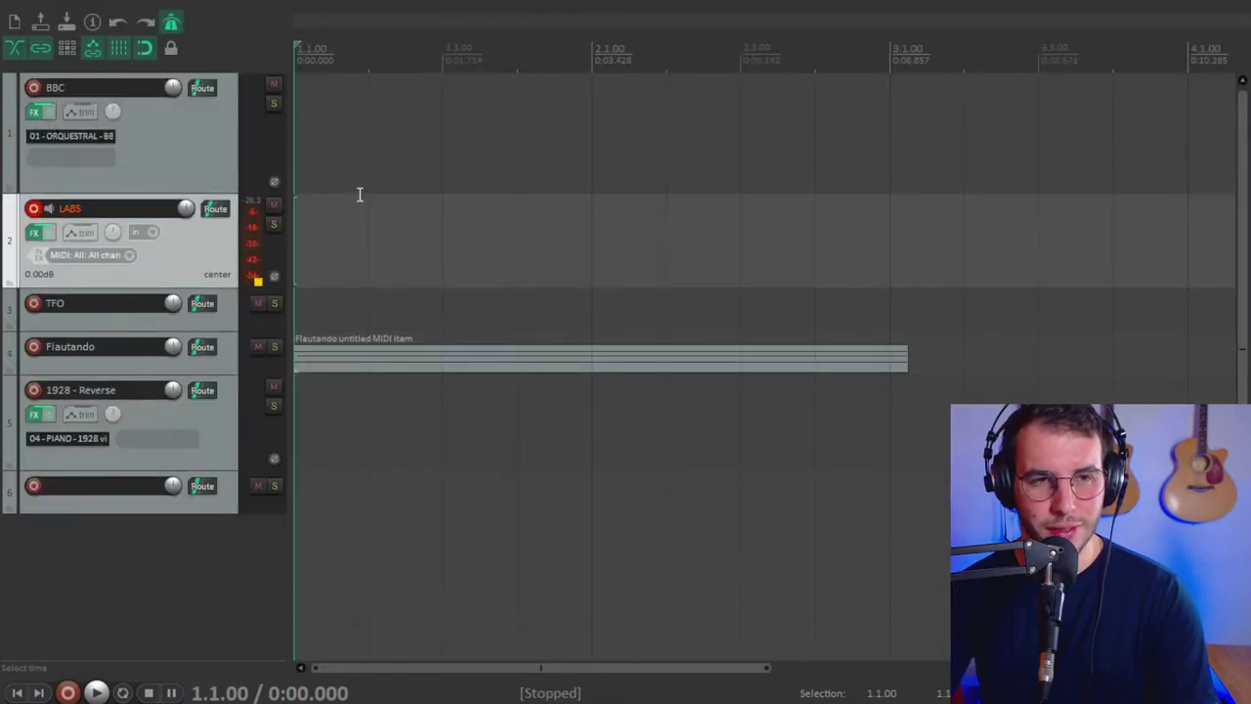
key(ctrl+r)
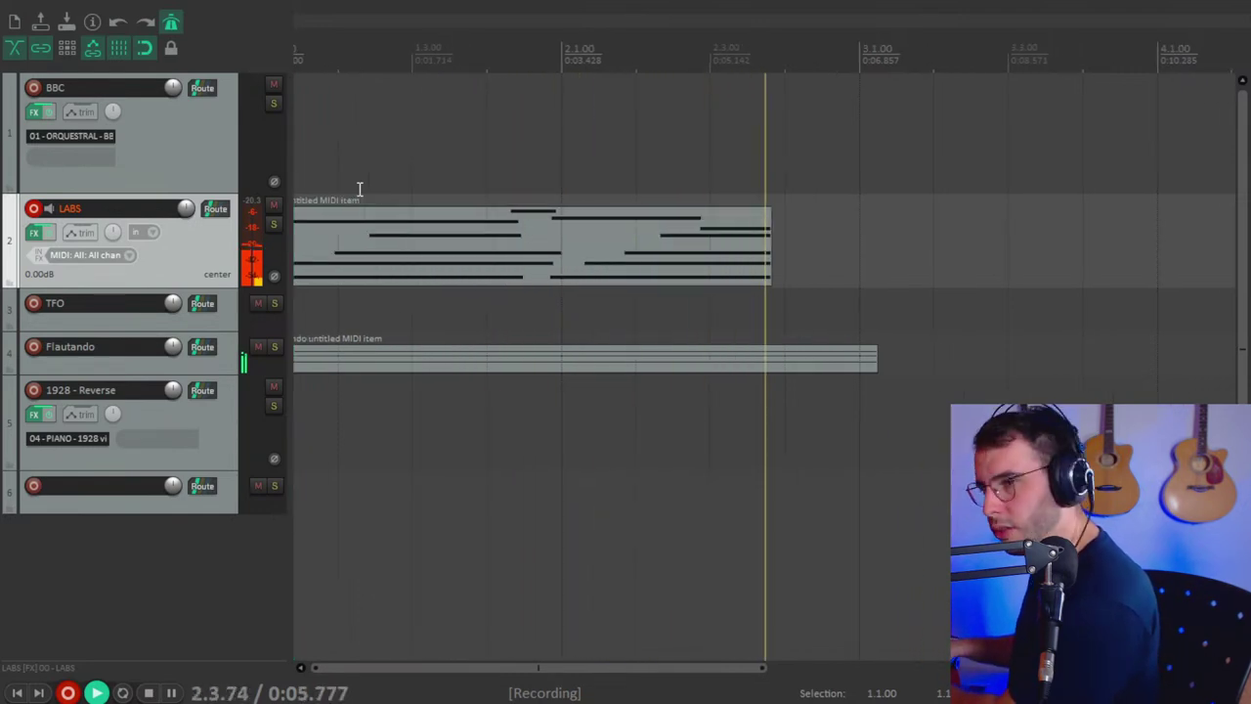
key(space)
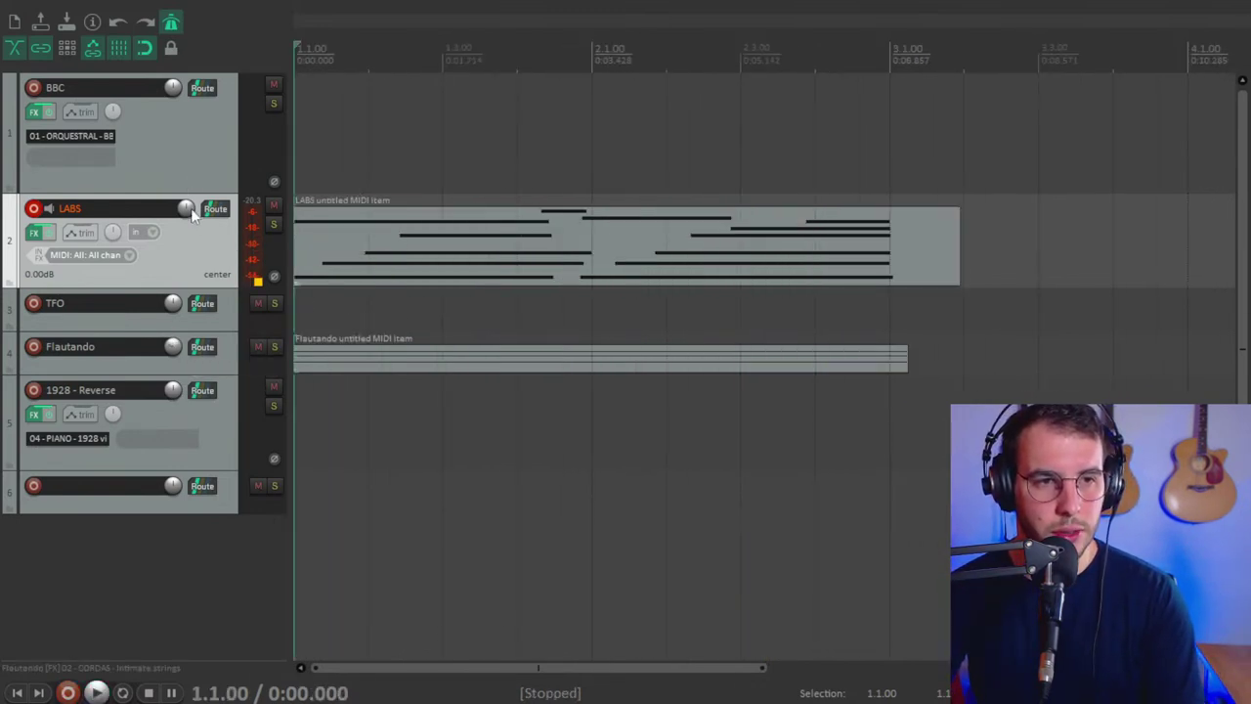
Set the LABS track's volume to 4.45 dB and play back both recorded parts together.
drag(194, 214, 194, 195)
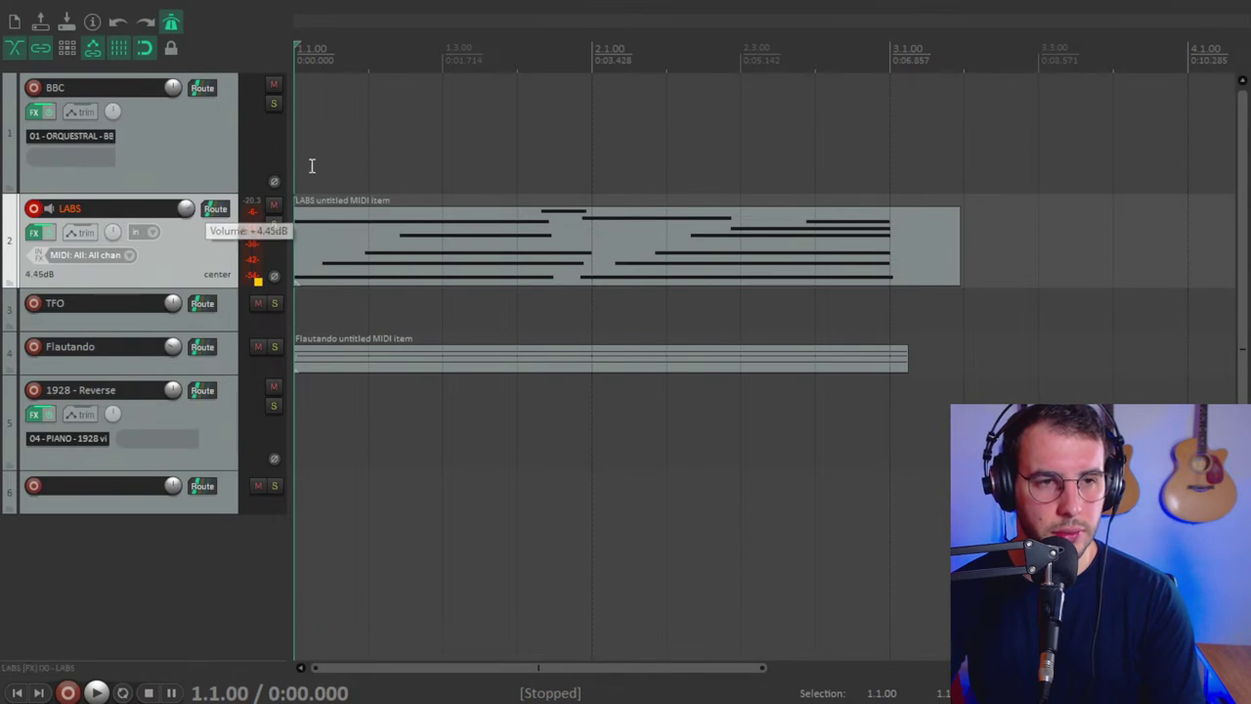
key(space)
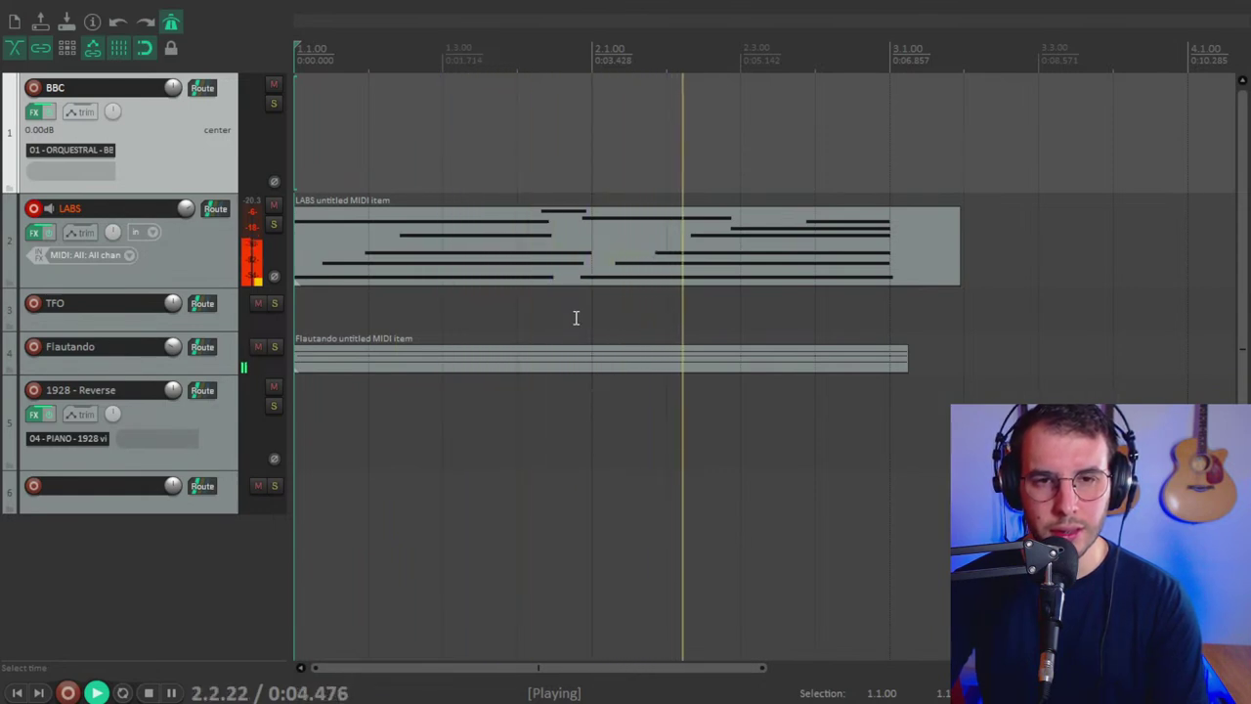
key(space)
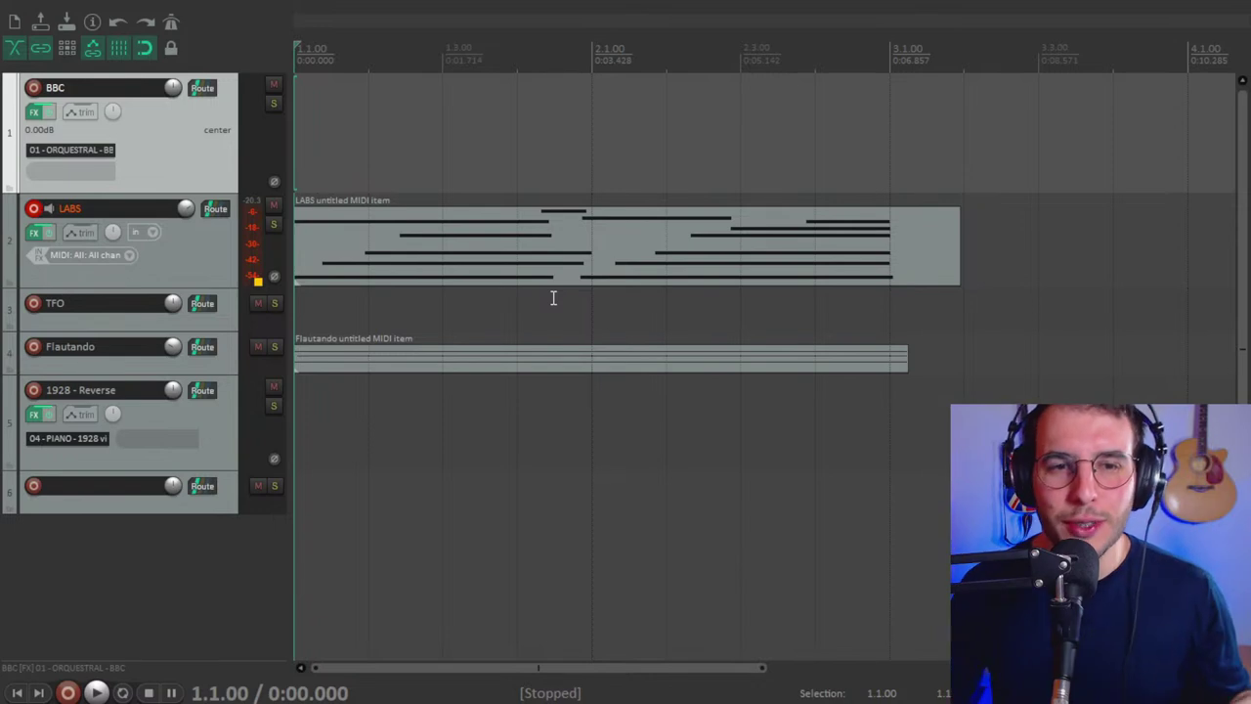
Select the LABS track and listen again to its part together with the Flautando part.
click(205, 240)
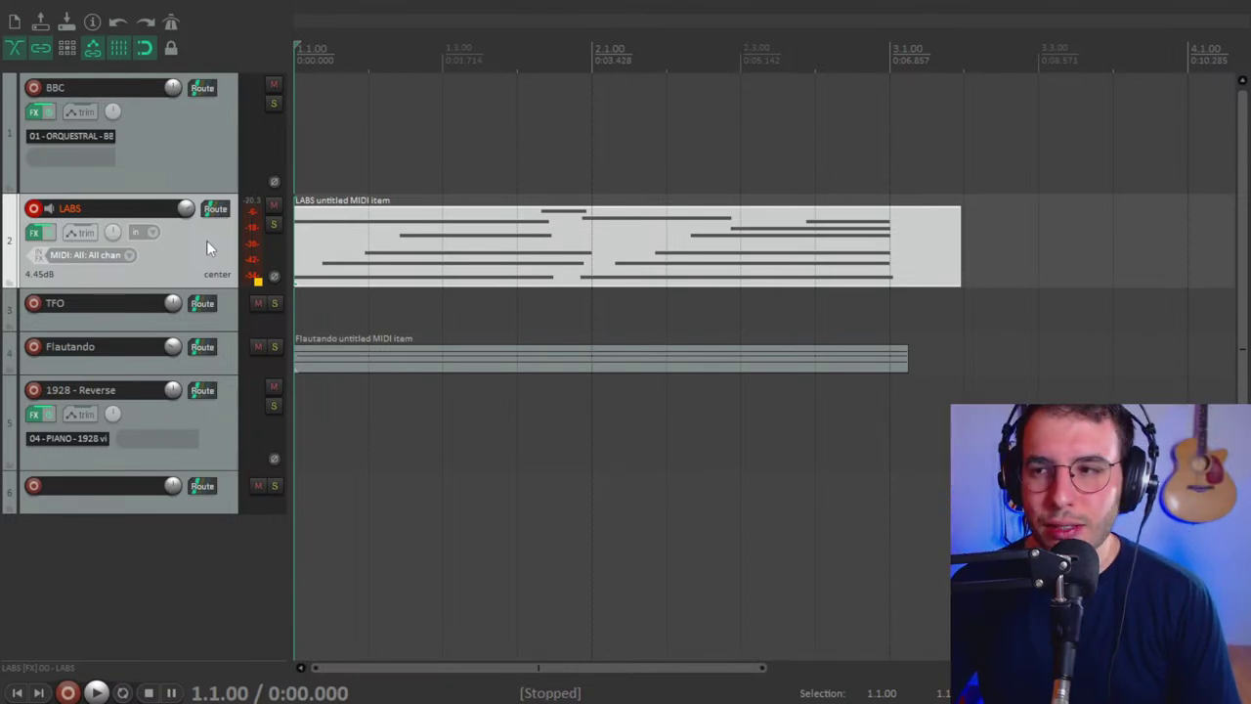
key(space)
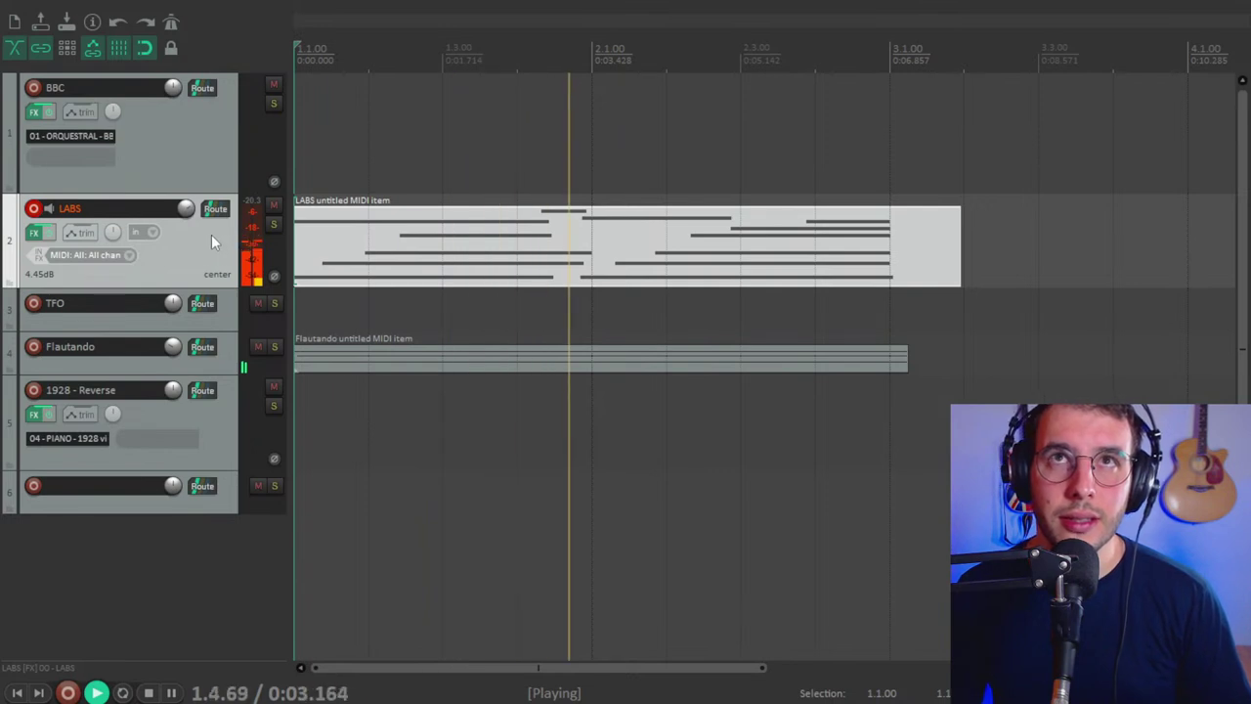
key(space)
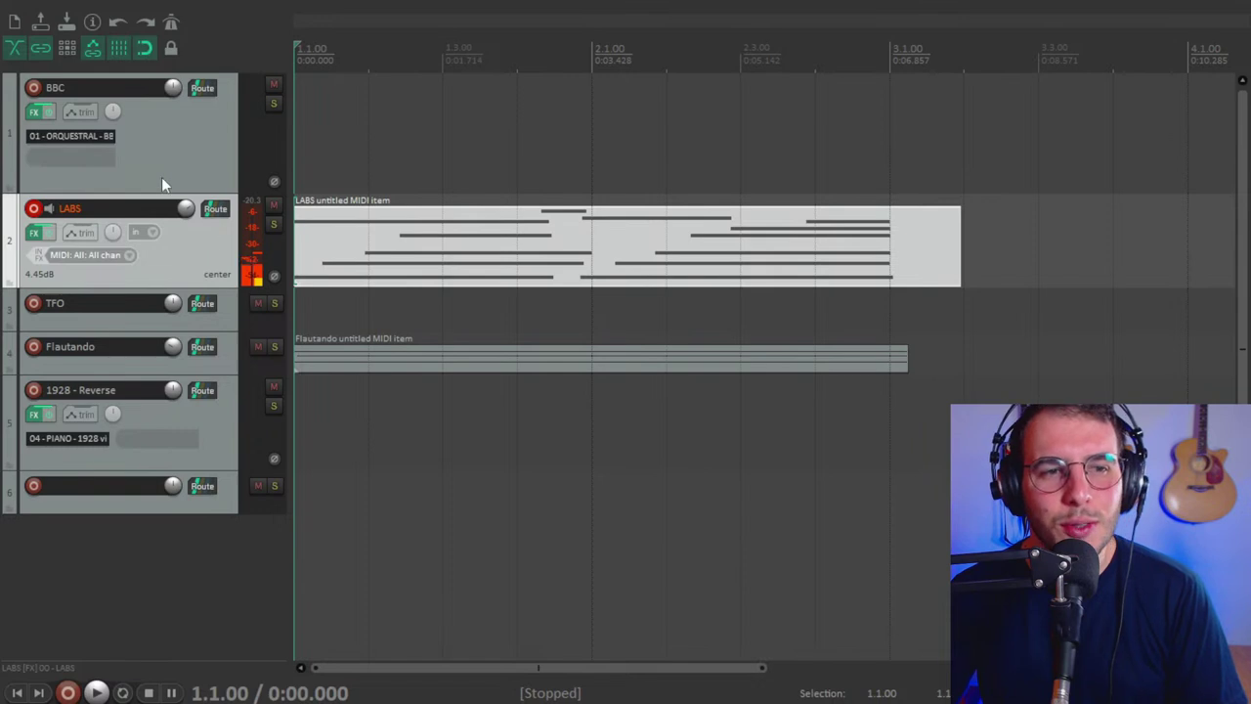
Reset the LABS track's volume to 0.00 dB and keep the track by declining its deletion.
double_click(185, 208)
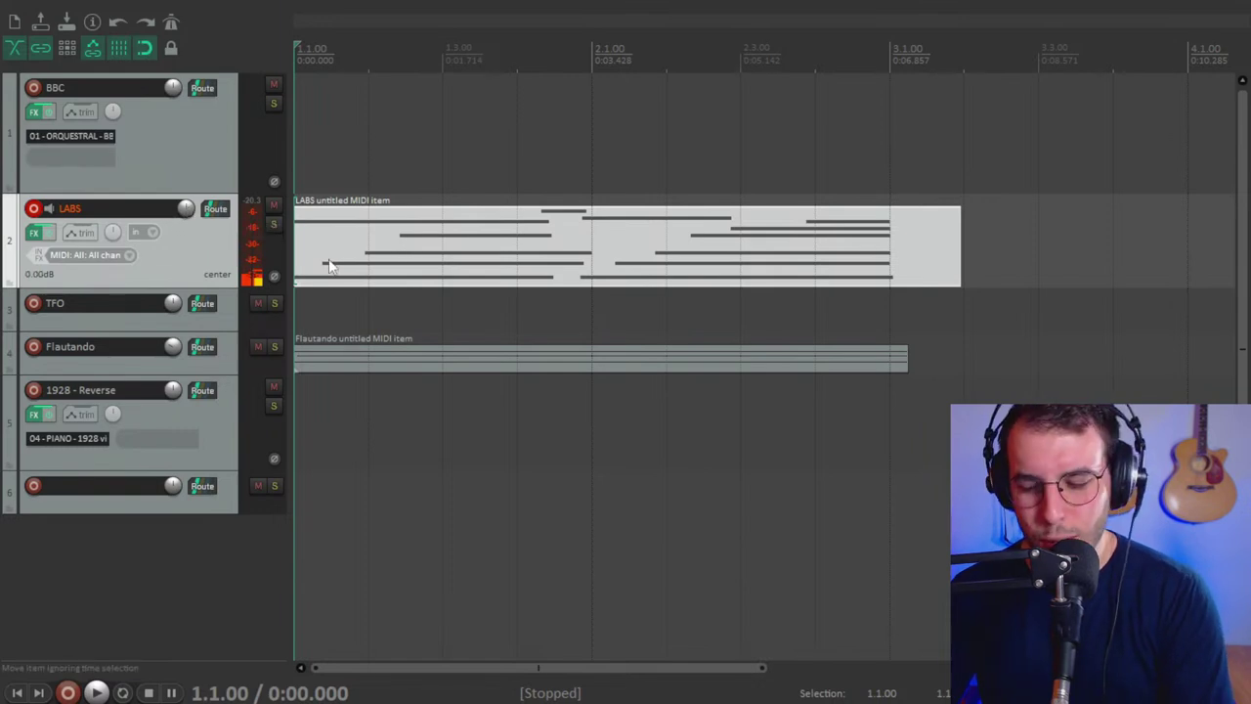
key(Delete)
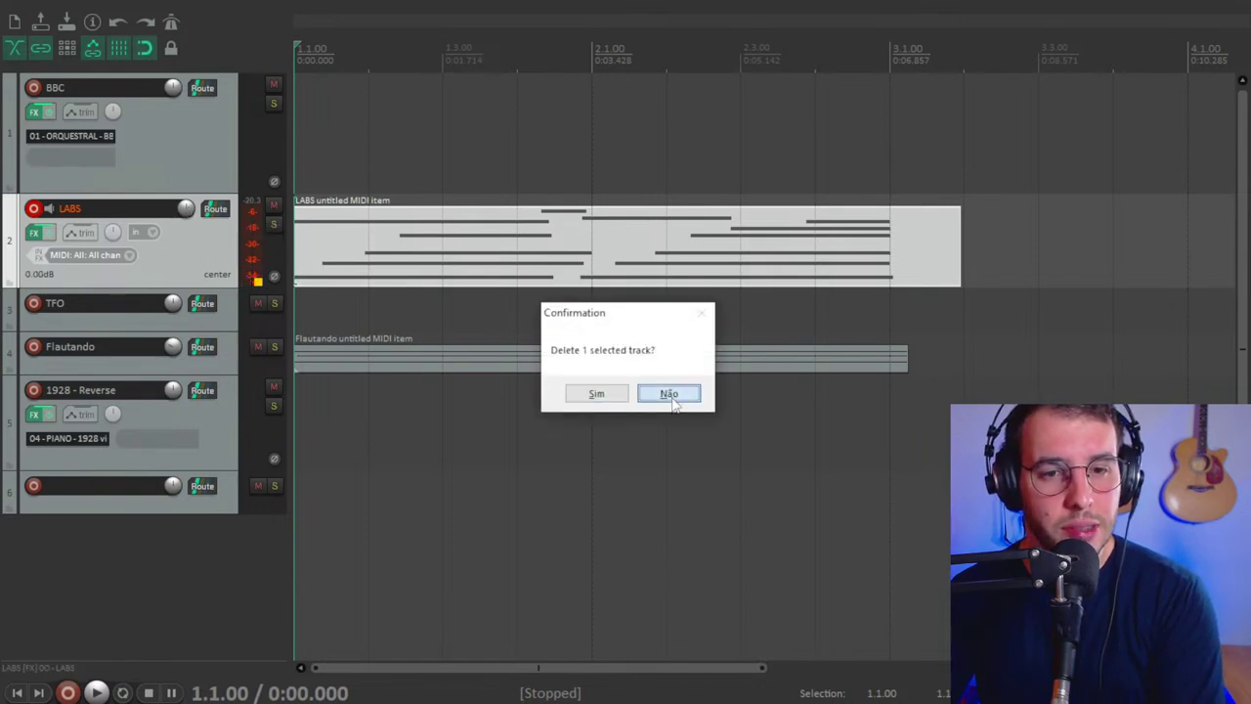
click(669, 394)
Delete the recorded MIDI items from the LABS and Flautando tracks and disarm the LABS track.
click(554, 265)
key(Delete)
click(387, 362)
key(Delete)
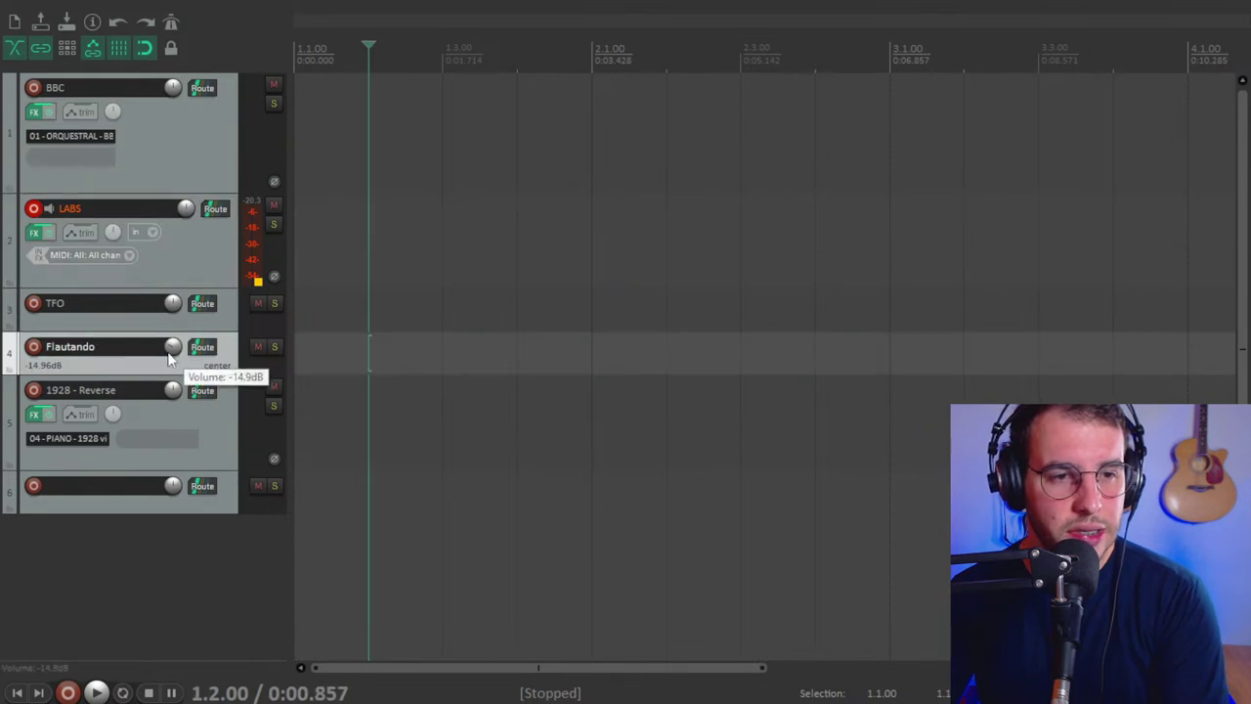
click(35, 212)
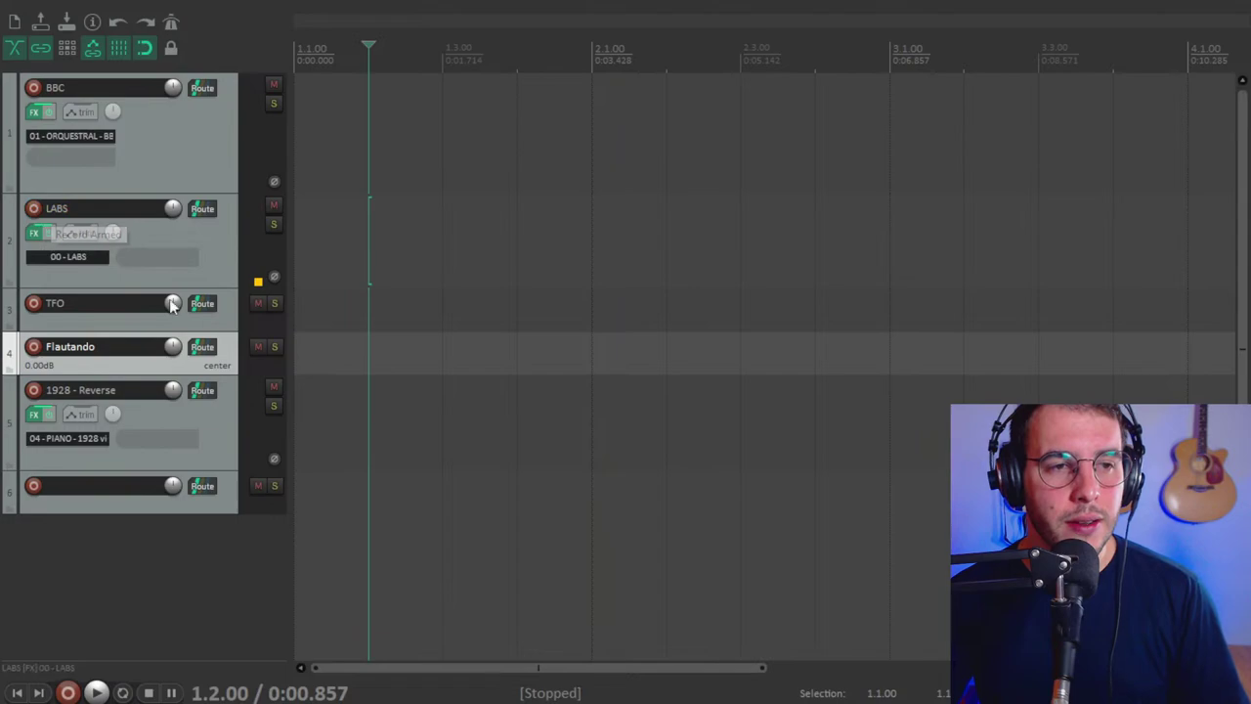
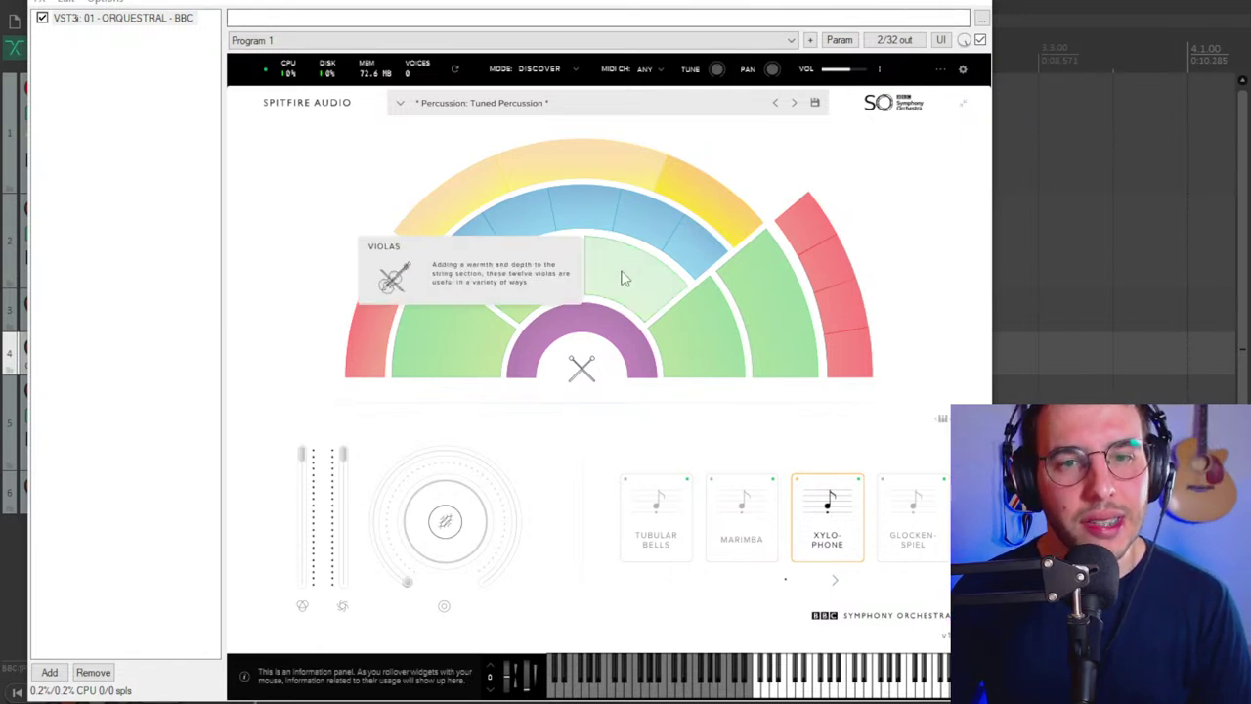
Load Strings: Violins 1 in the BBC orchestra instrument and switch between its Pizzicato and Long articulations, ending on Pizzicato.
mouse_move(631, 303)
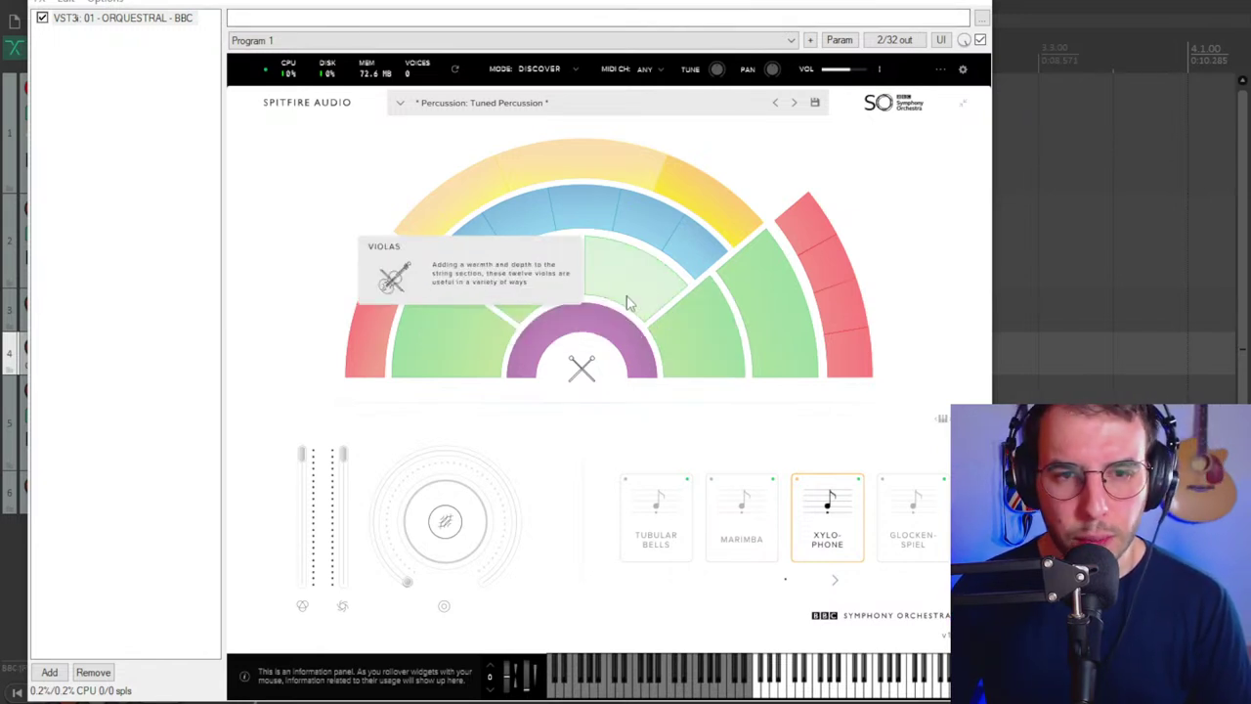
click(470, 365)
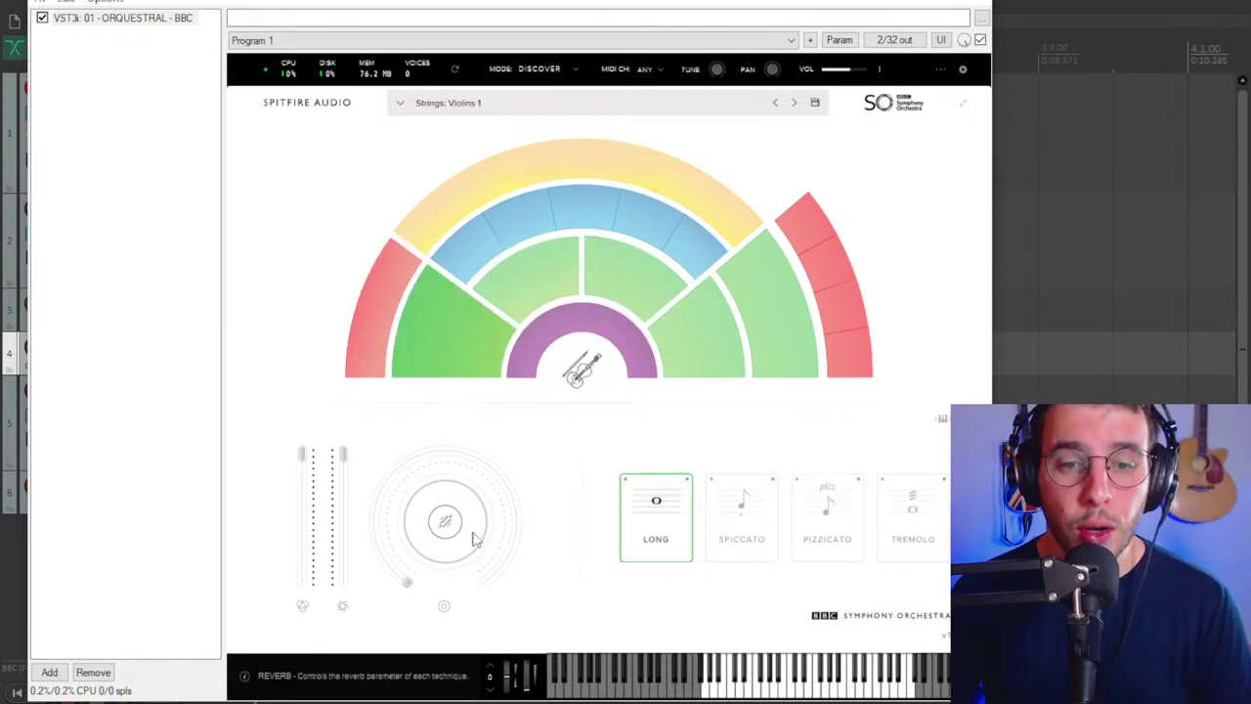
click(836, 506)
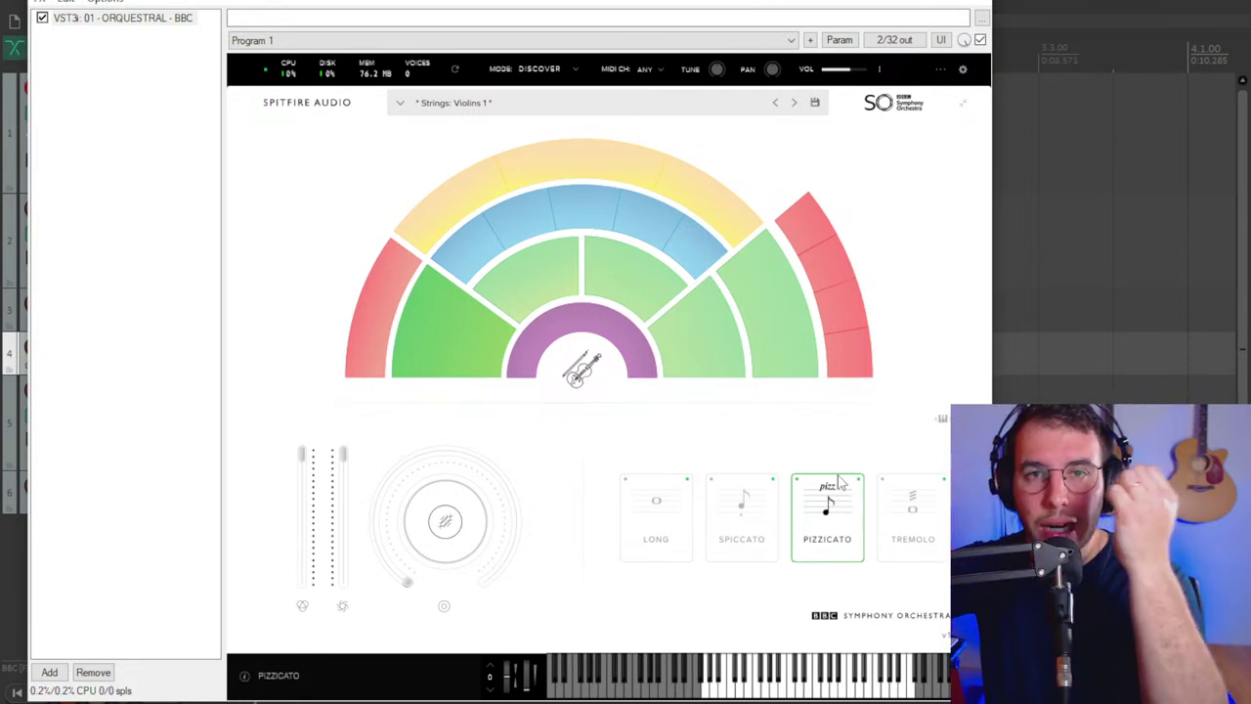
click(673, 520)
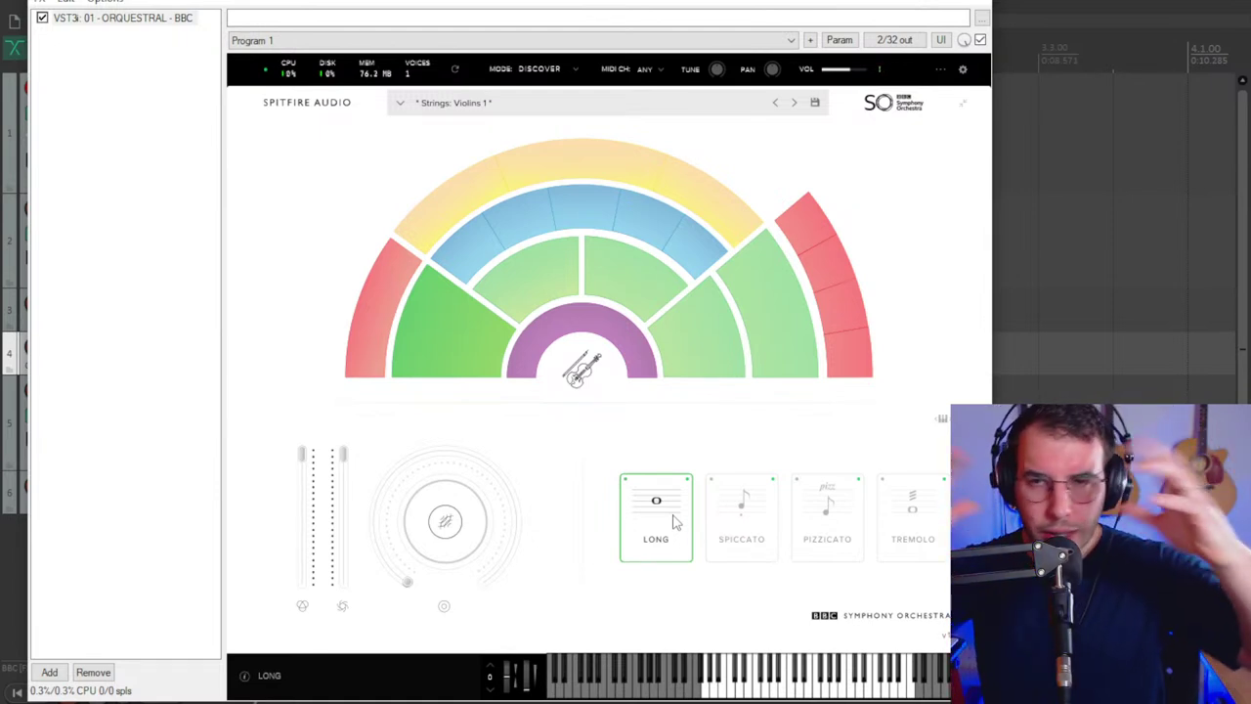
click(849, 526)
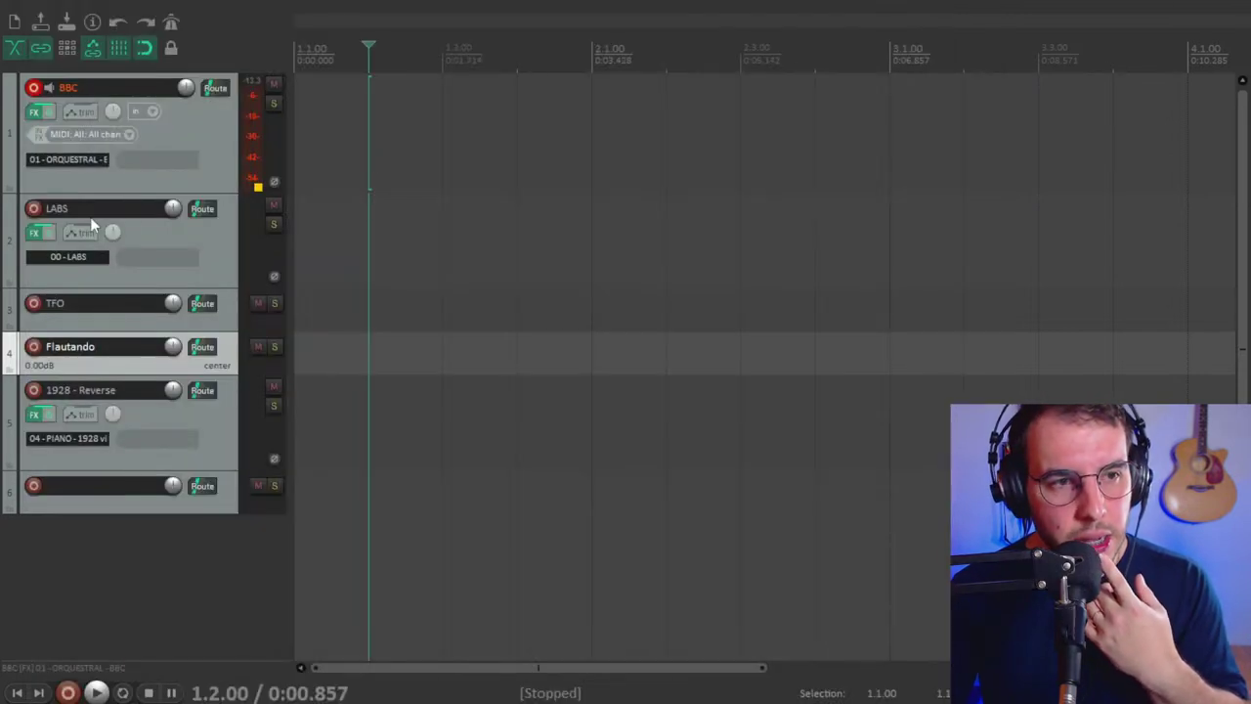
Arm the LABS track and load the Percussion preset from the Percussion category in its LABS instrument.
click(33, 208)
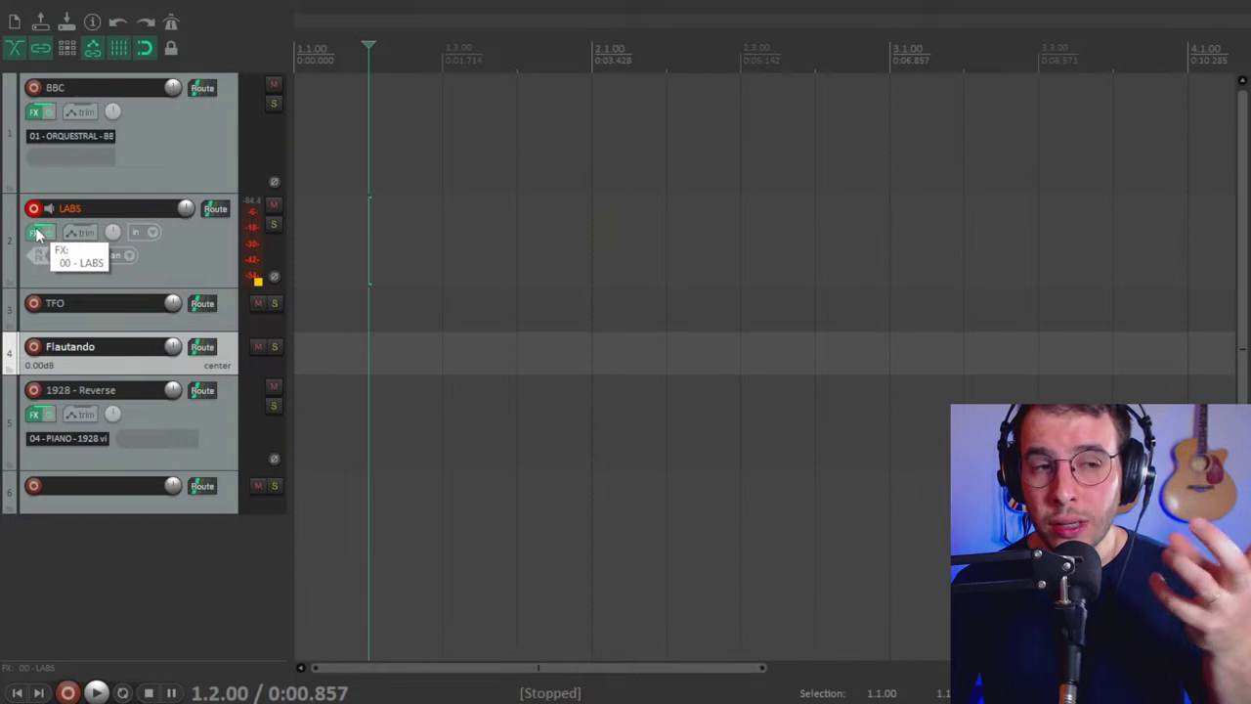
click(36, 233)
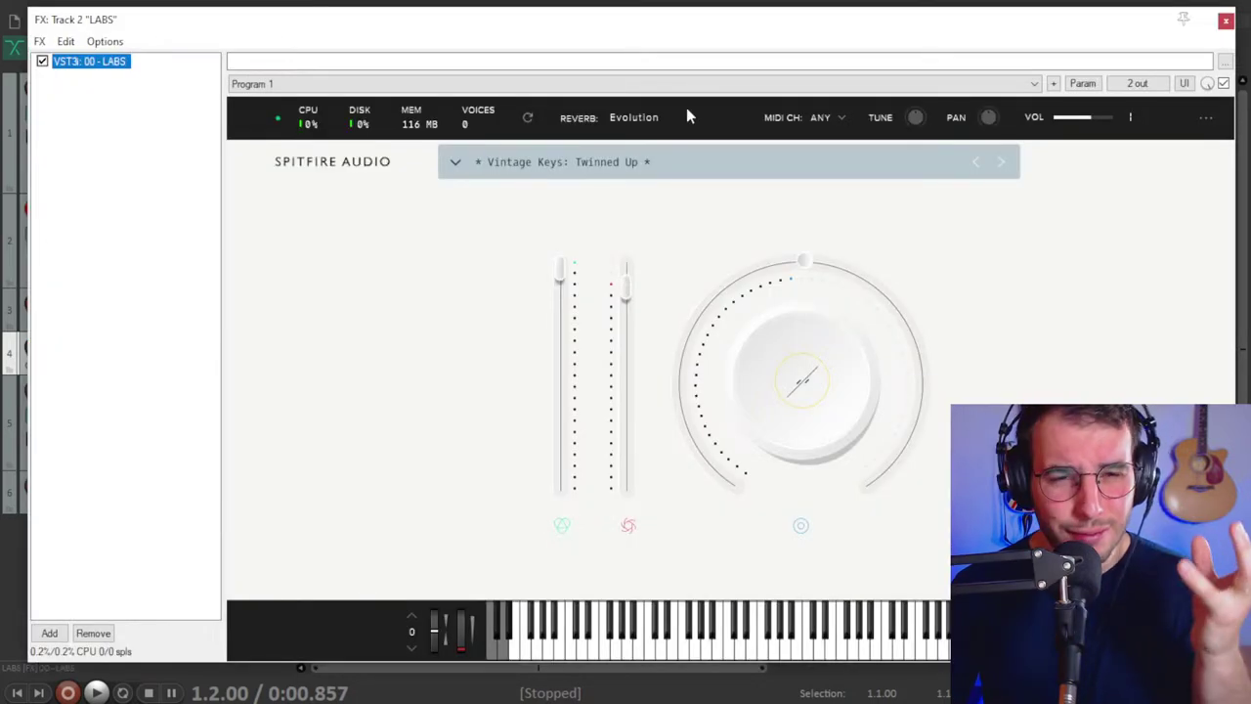
click(545, 162)
scroll(514, 303, down, 3)
click(510, 332)
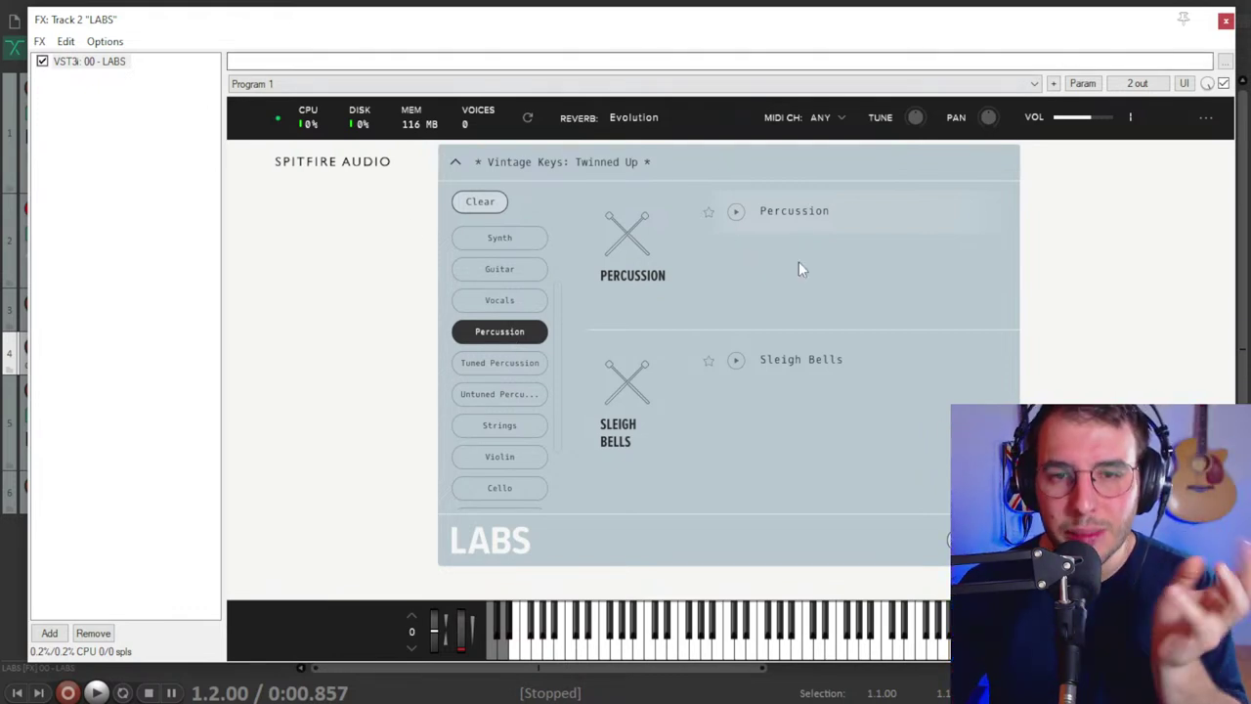
click(809, 222)
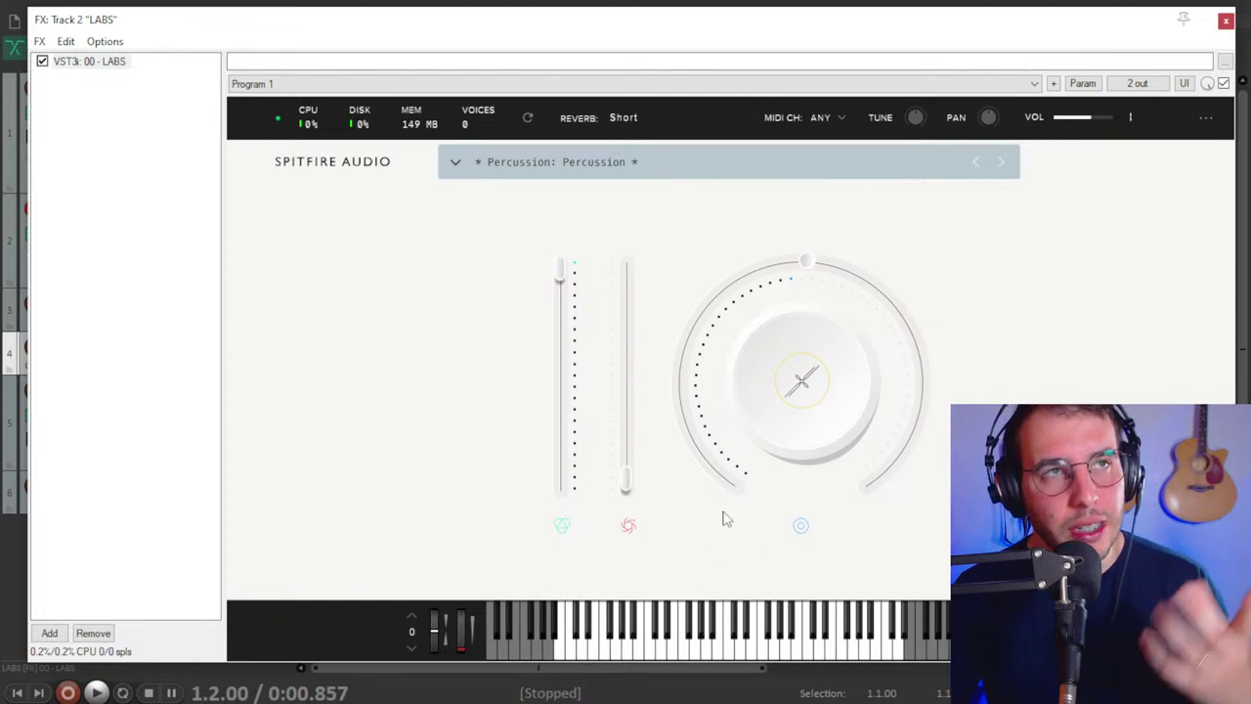
Close the LABS effects window, switch to the media player and play the Noah's World video before pausing it.
mouse_move(721, 516)
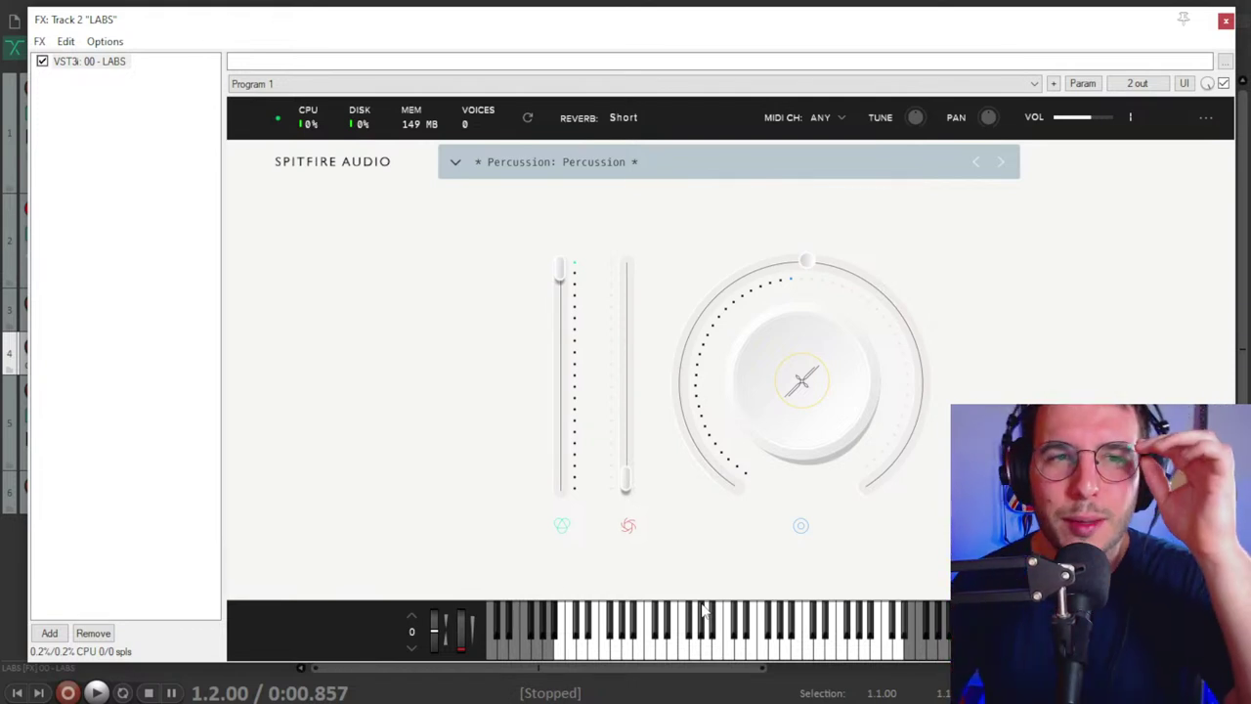
click(1226, 21)
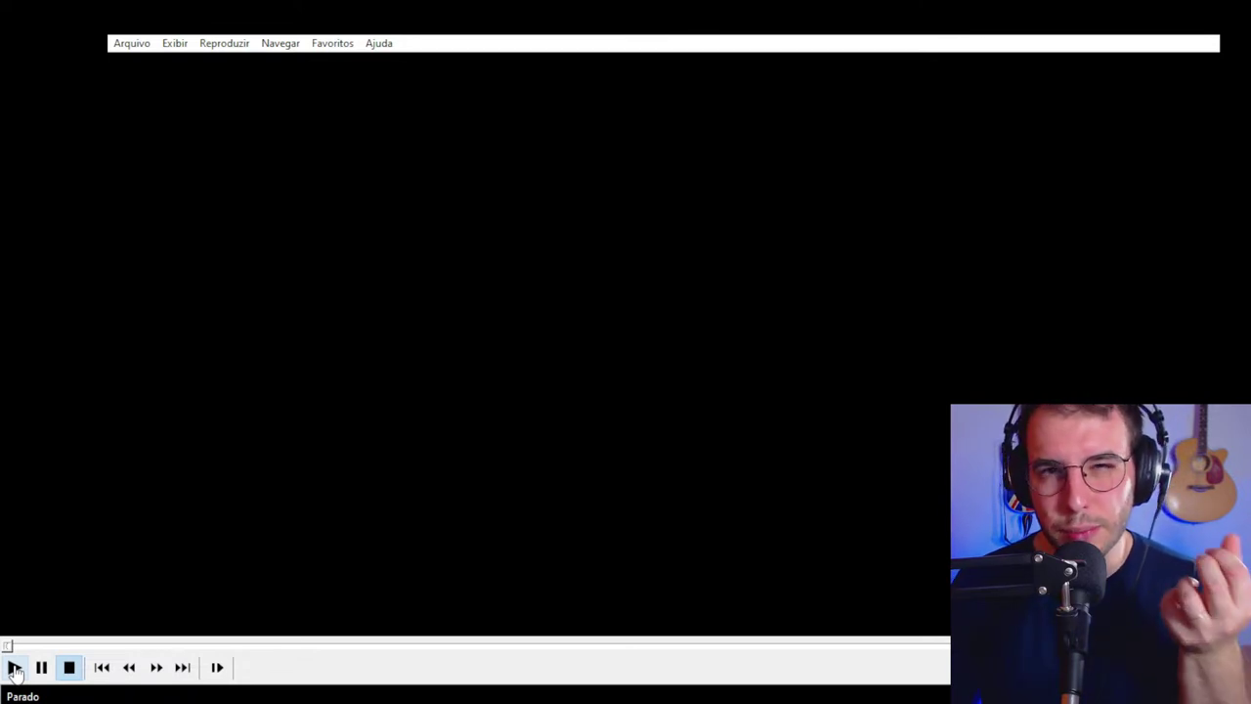
click(15, 668)
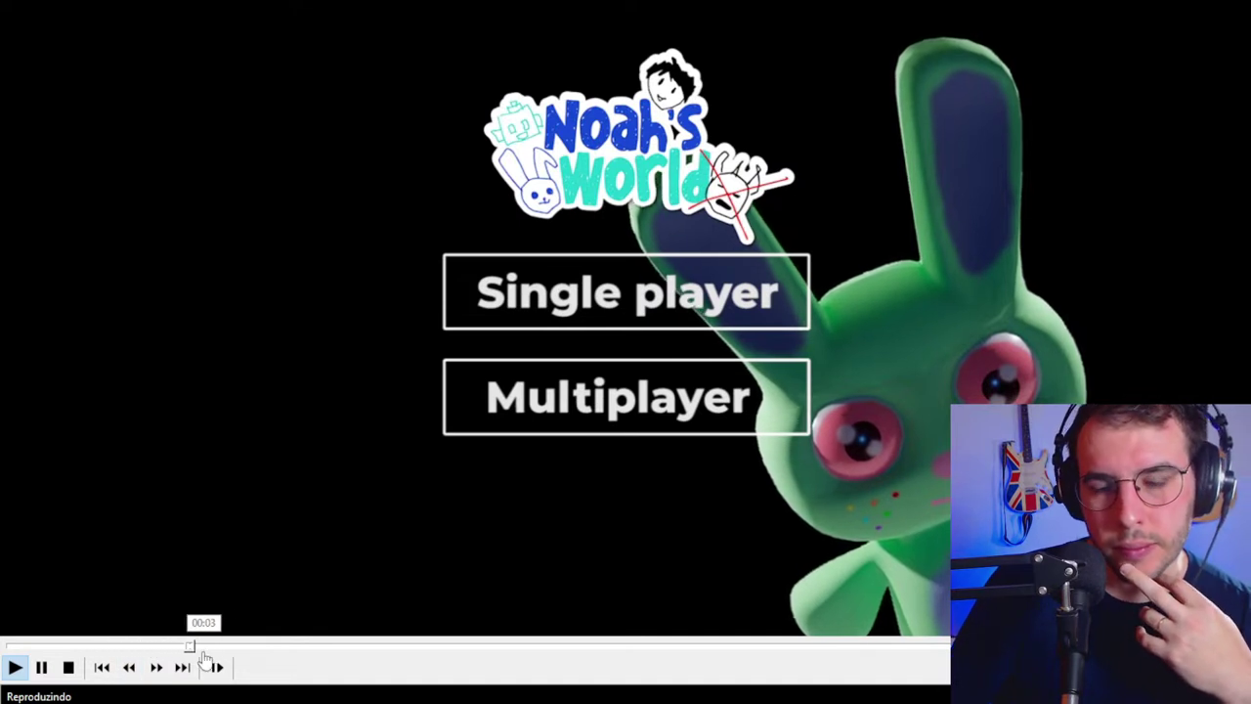
click(43, 669)
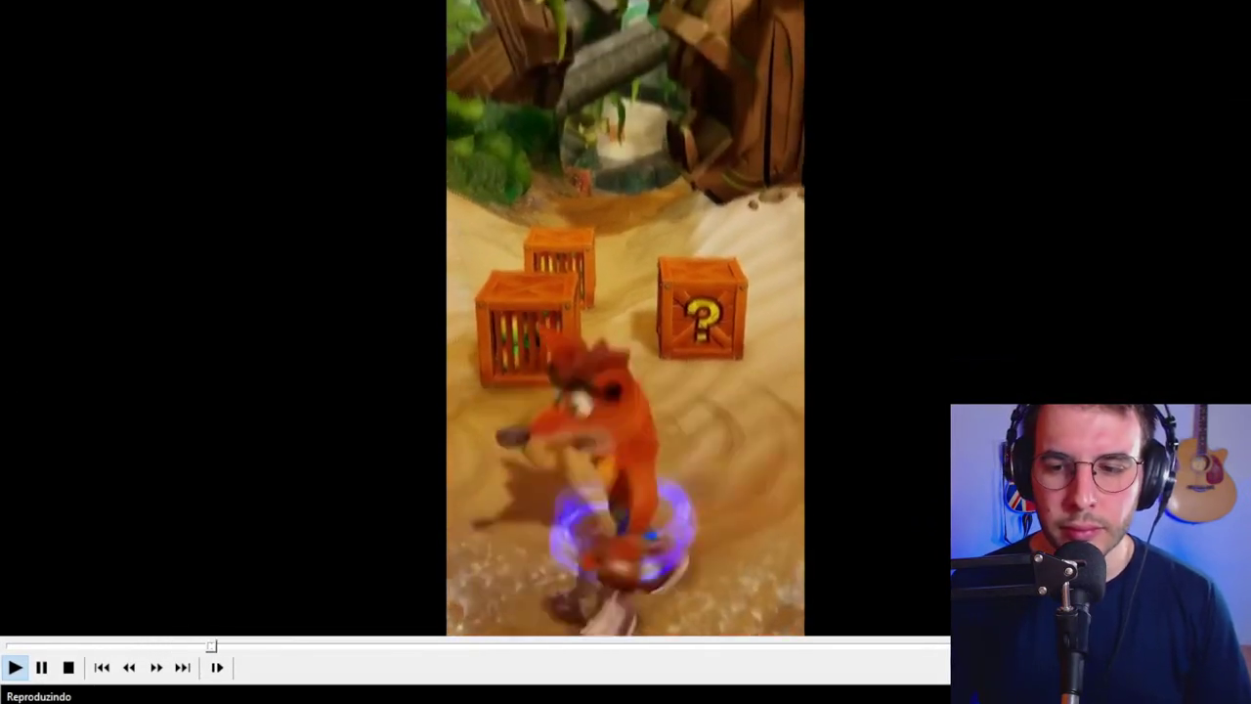
Watch the Crash Bandicoot gameplay clip in the media player, pausing and resuming it twice.
click(42, 673)
click(14, 666)
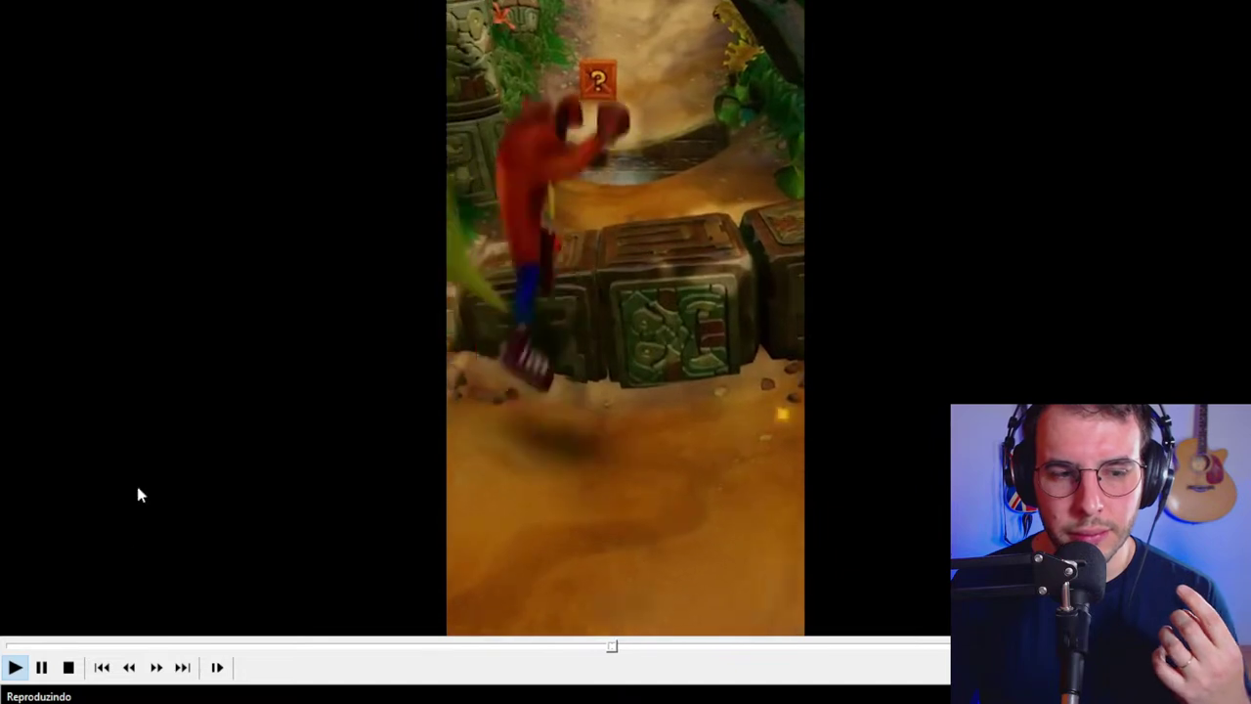
click(587, 357)
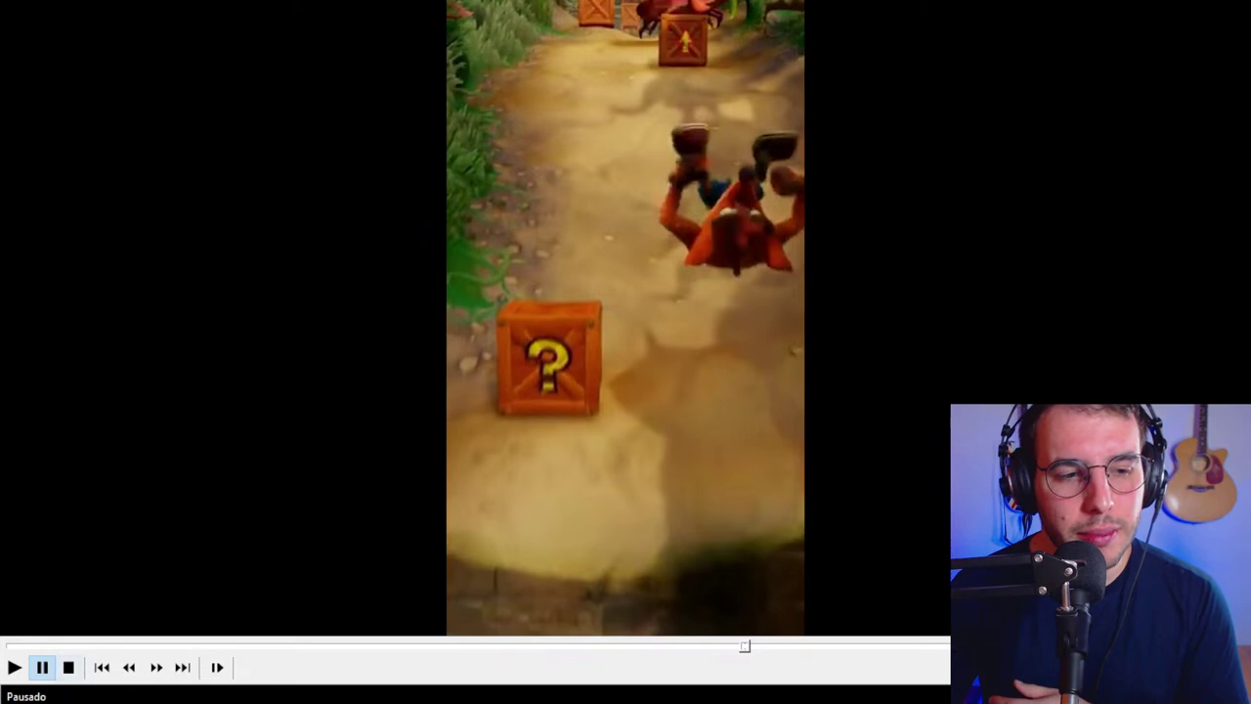
click(15, 669)
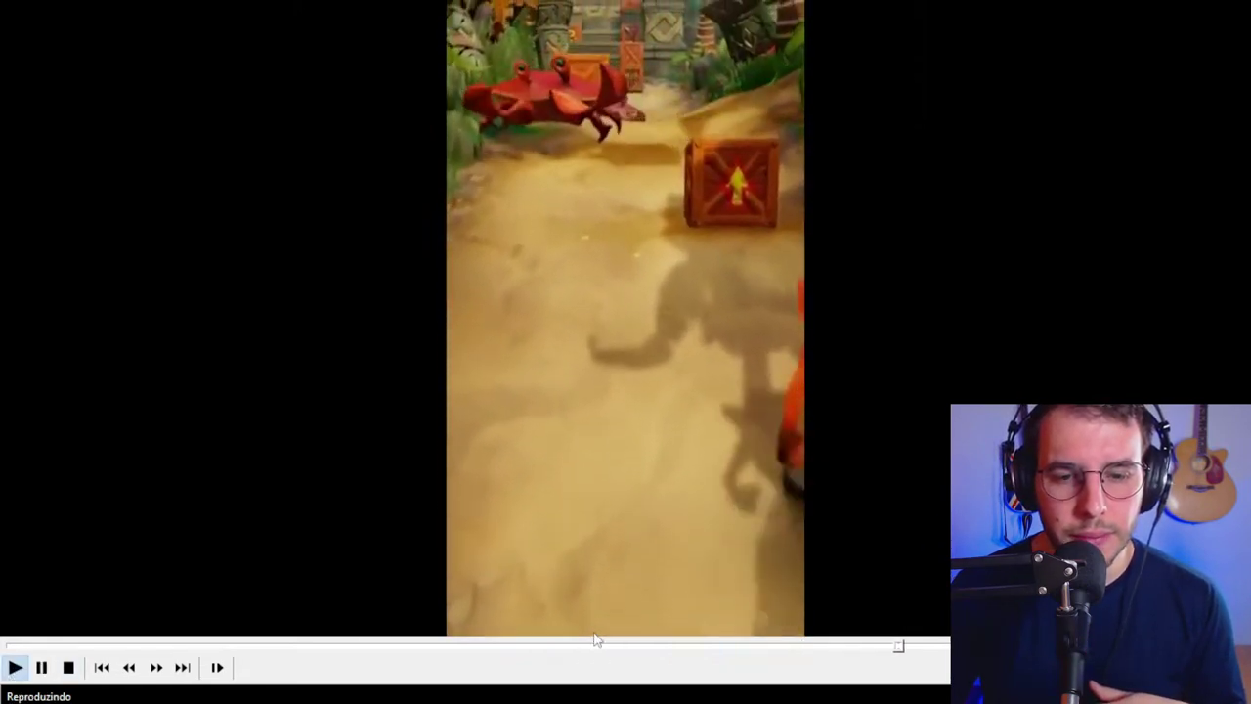
Replay the gameplay clip from about 00:10, alternately pausing and resuming, and leave it paused.
click(590, 645)
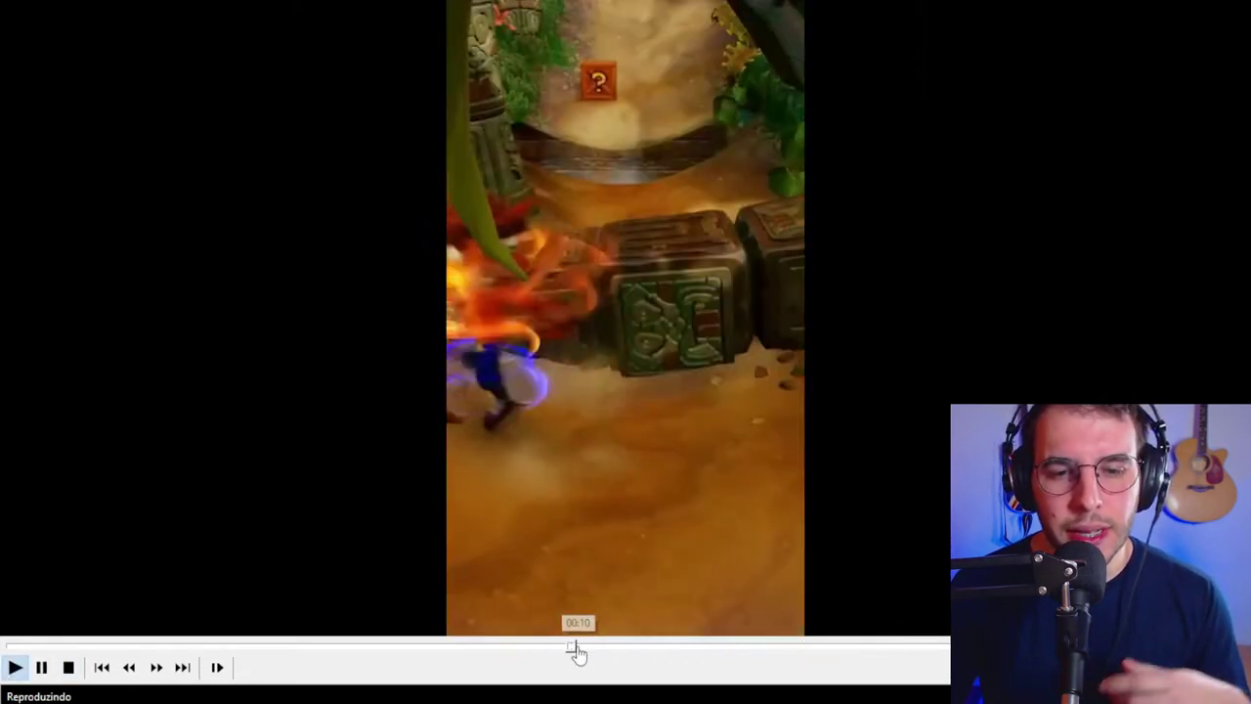
click(521, 410)
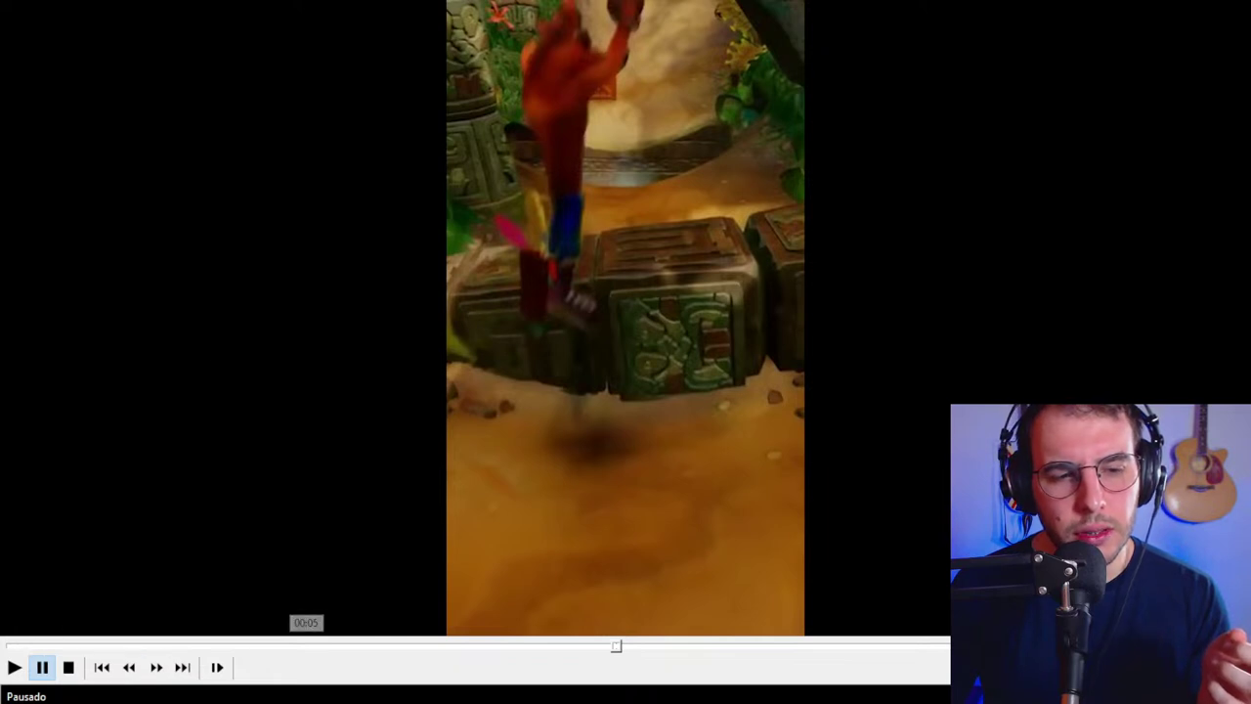
click(13, 666)
click(39, 667)
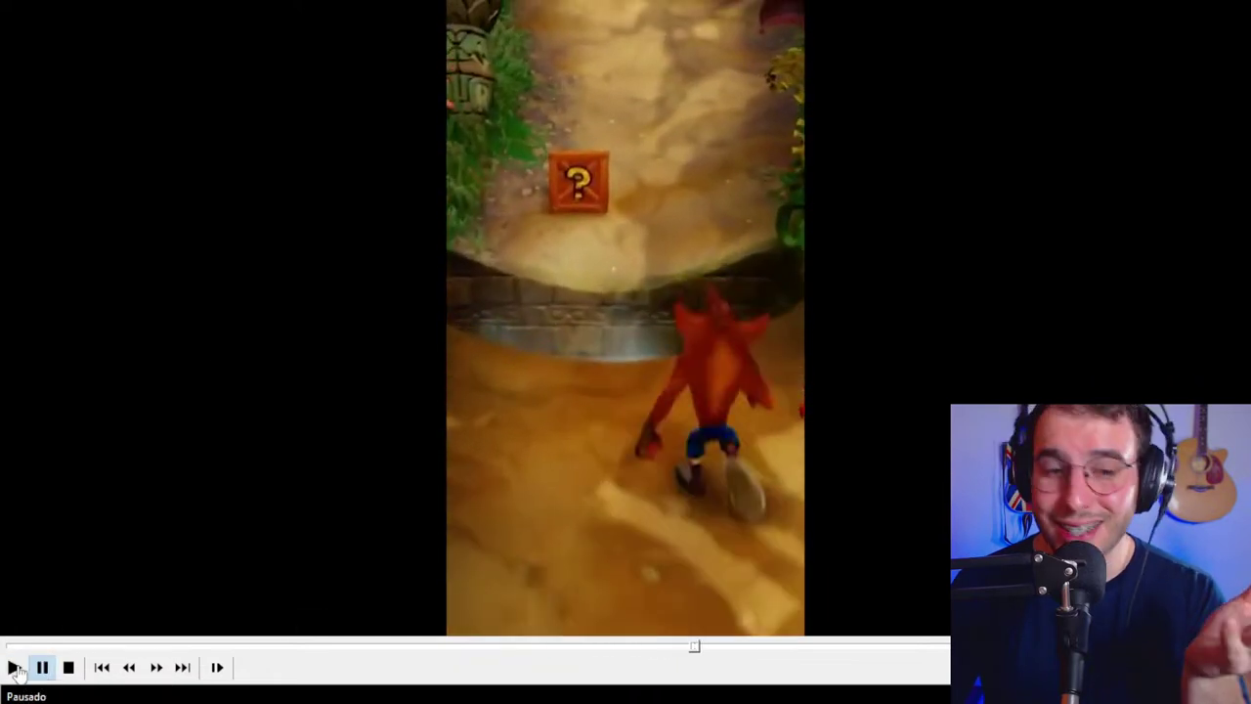
click(16, 666)
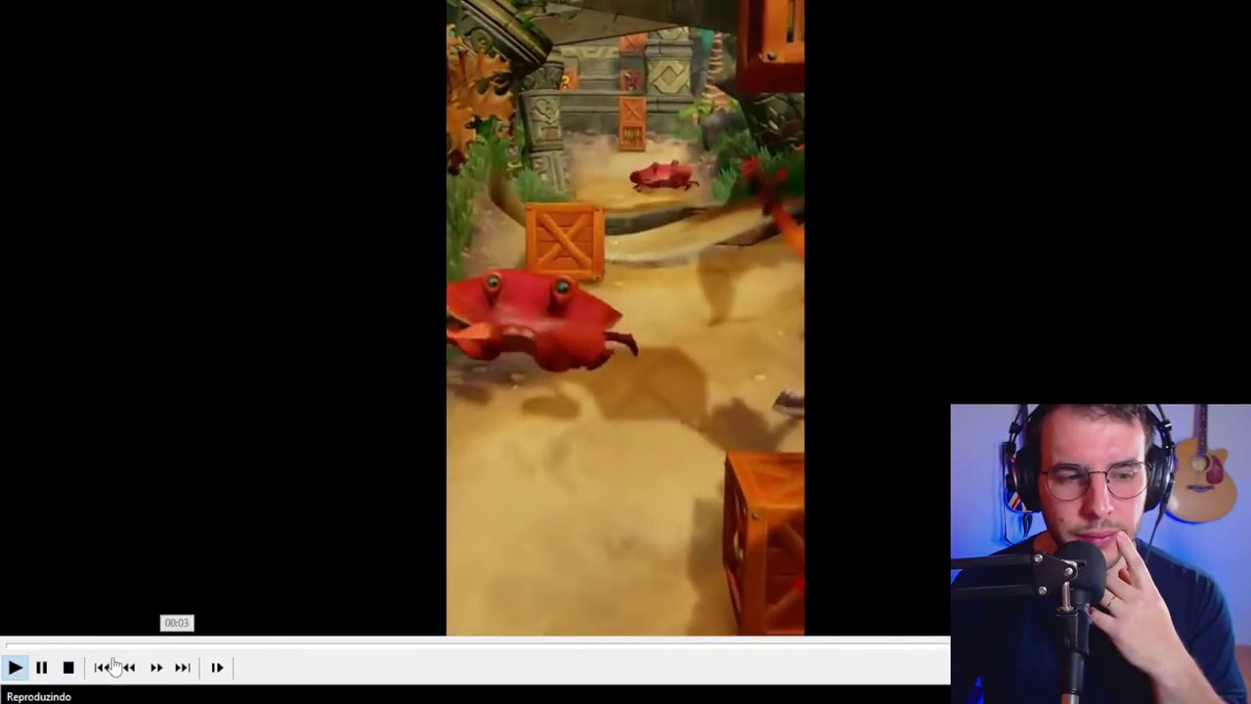
click(41, 669)
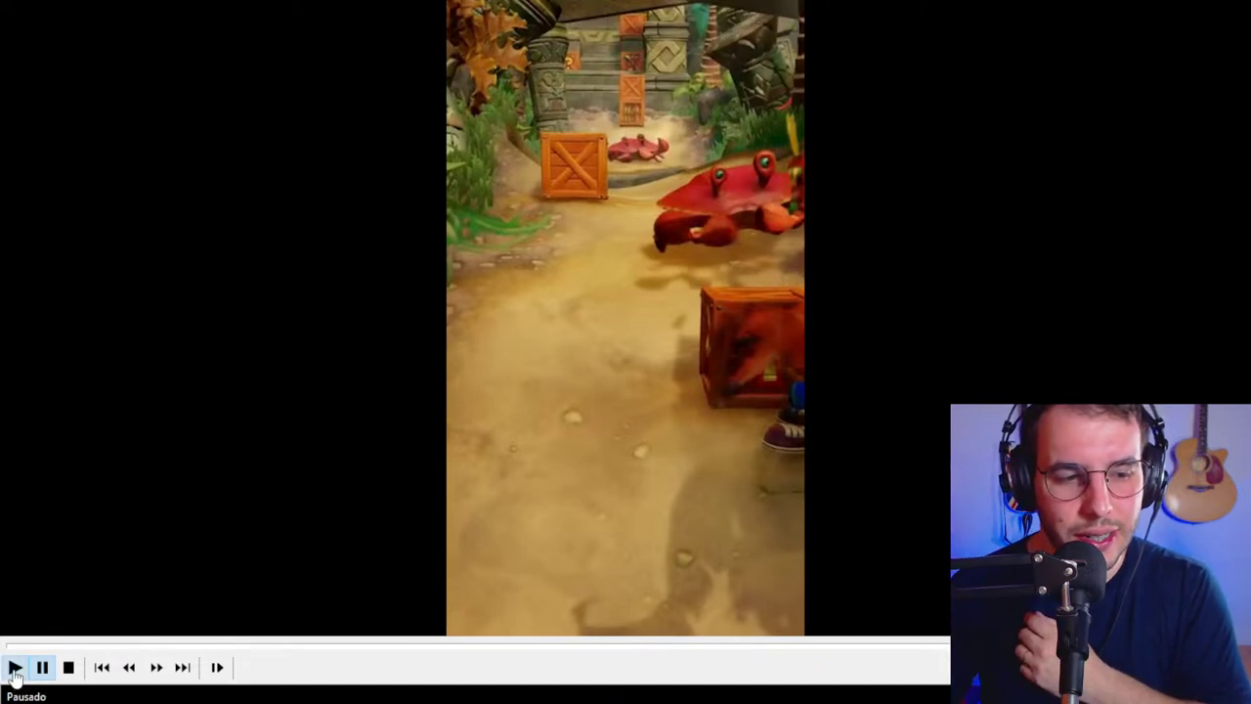
click(15, 669)
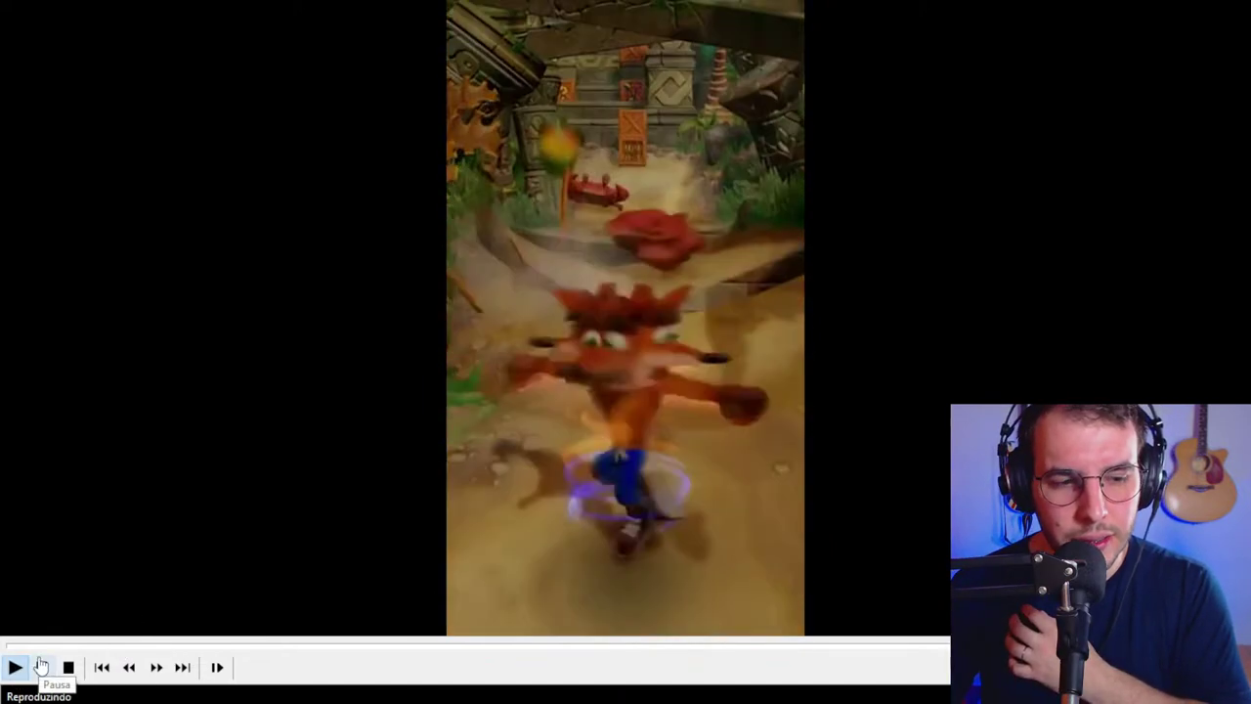
click(42, 667)
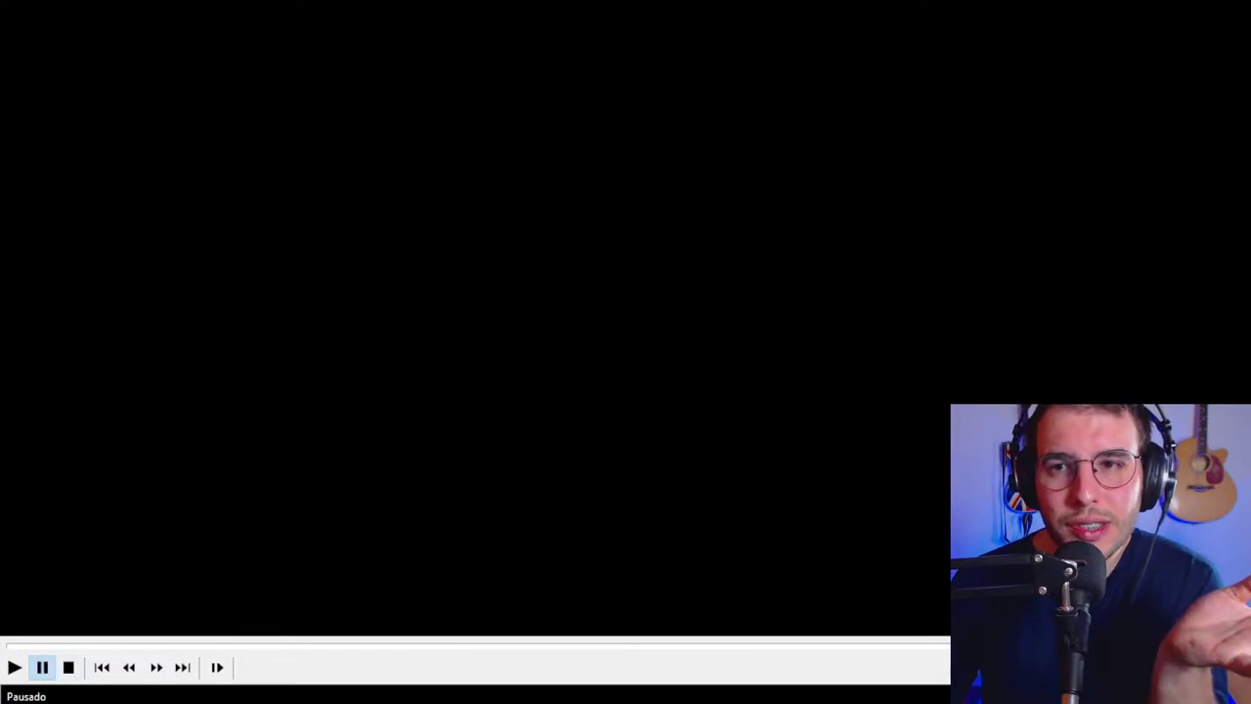
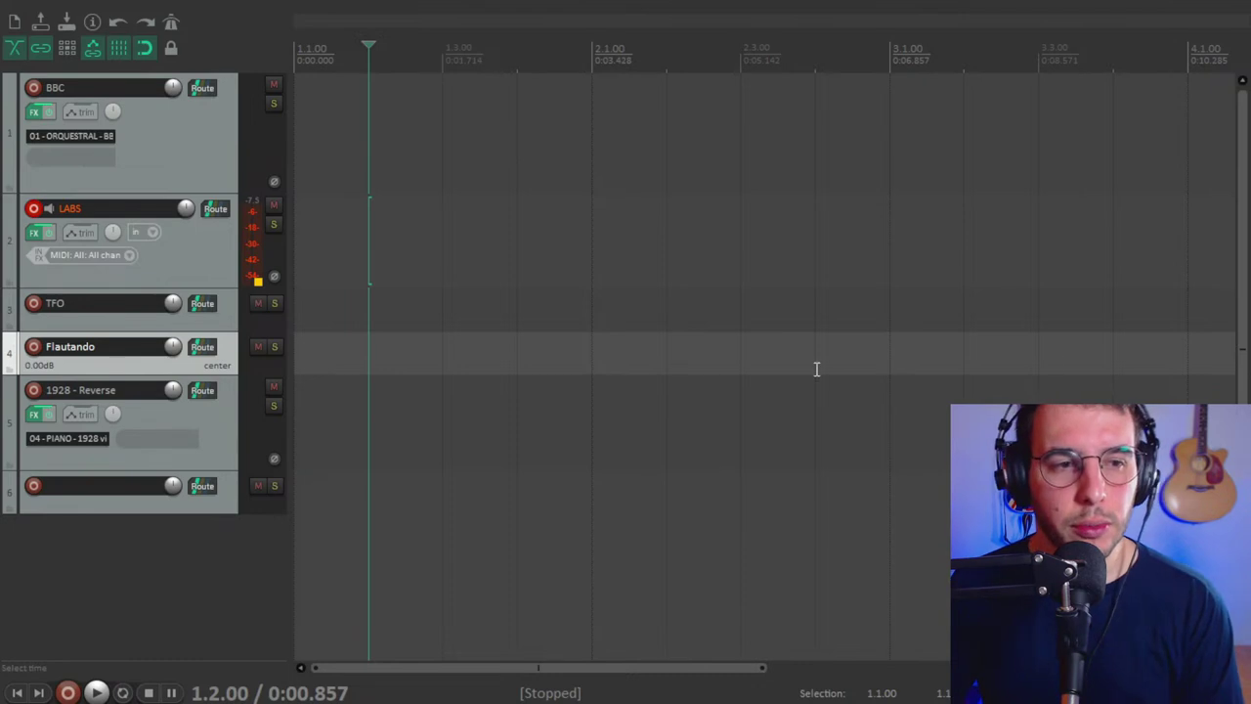
In REAPER, arm the TFO track and load Pandora Bursts from The Free Orchestra library into its Kontakt instrument.
click(34, 304)
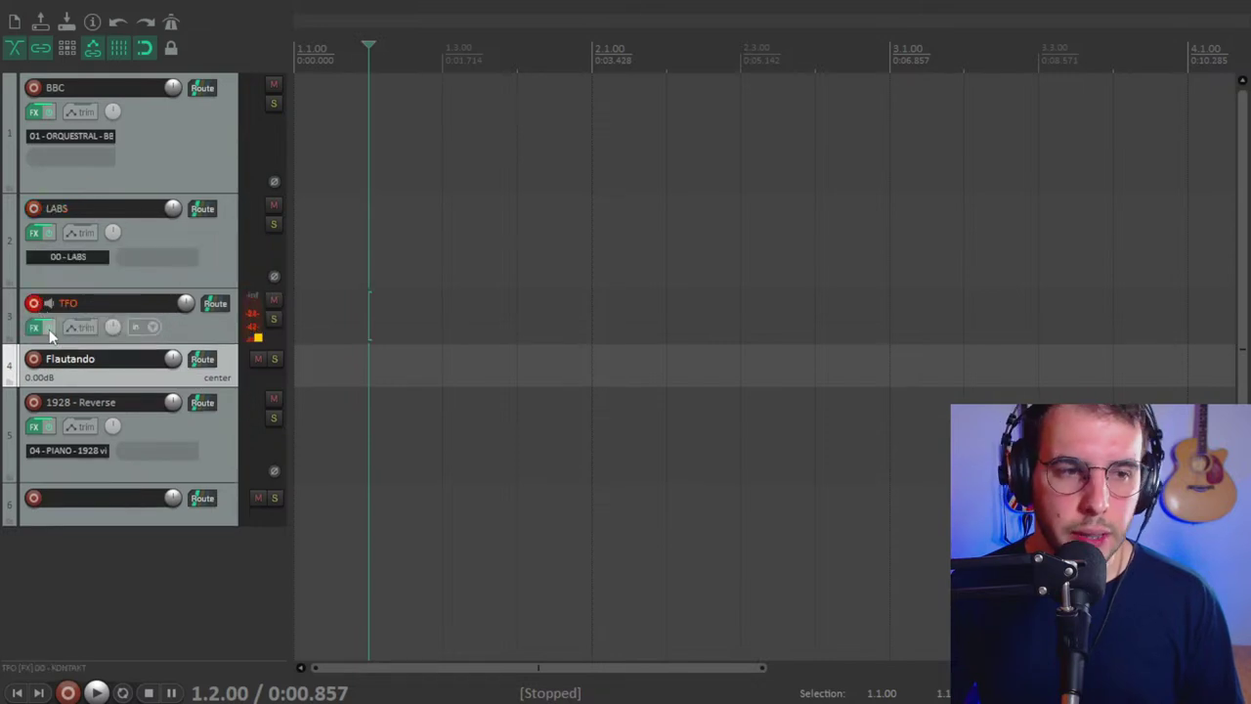
click(37, 330)
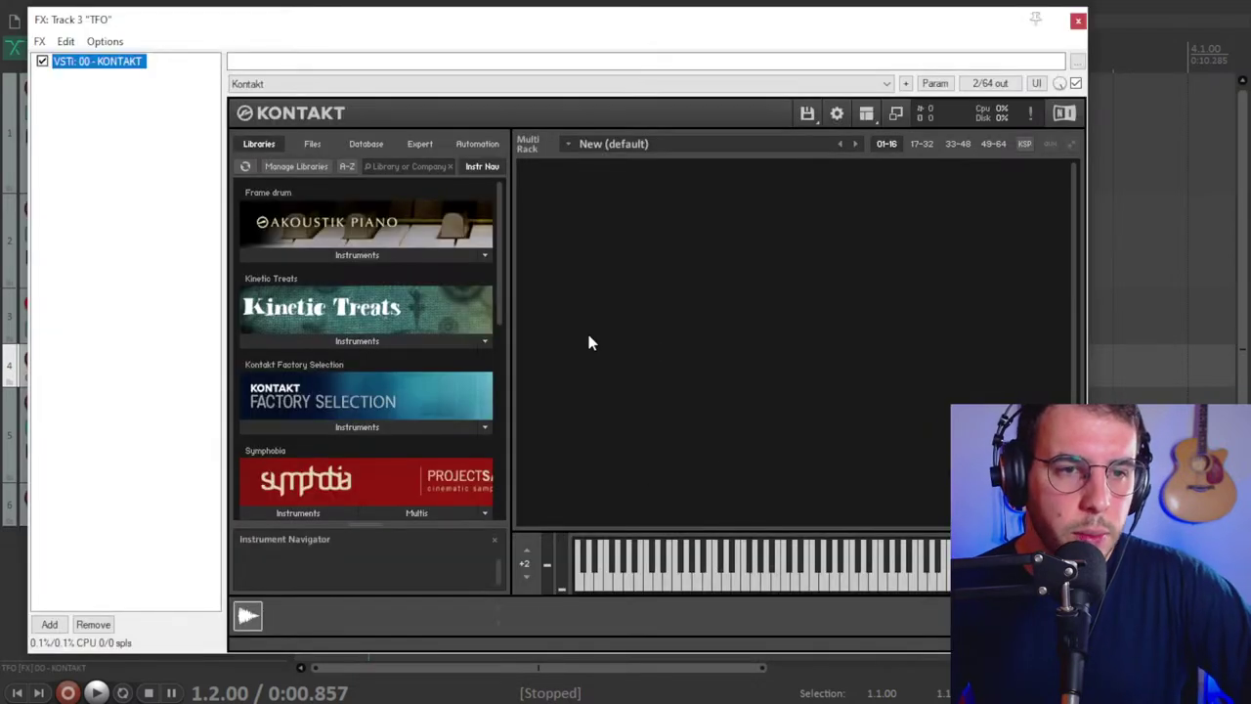
scroll(430, 404, down, 5)
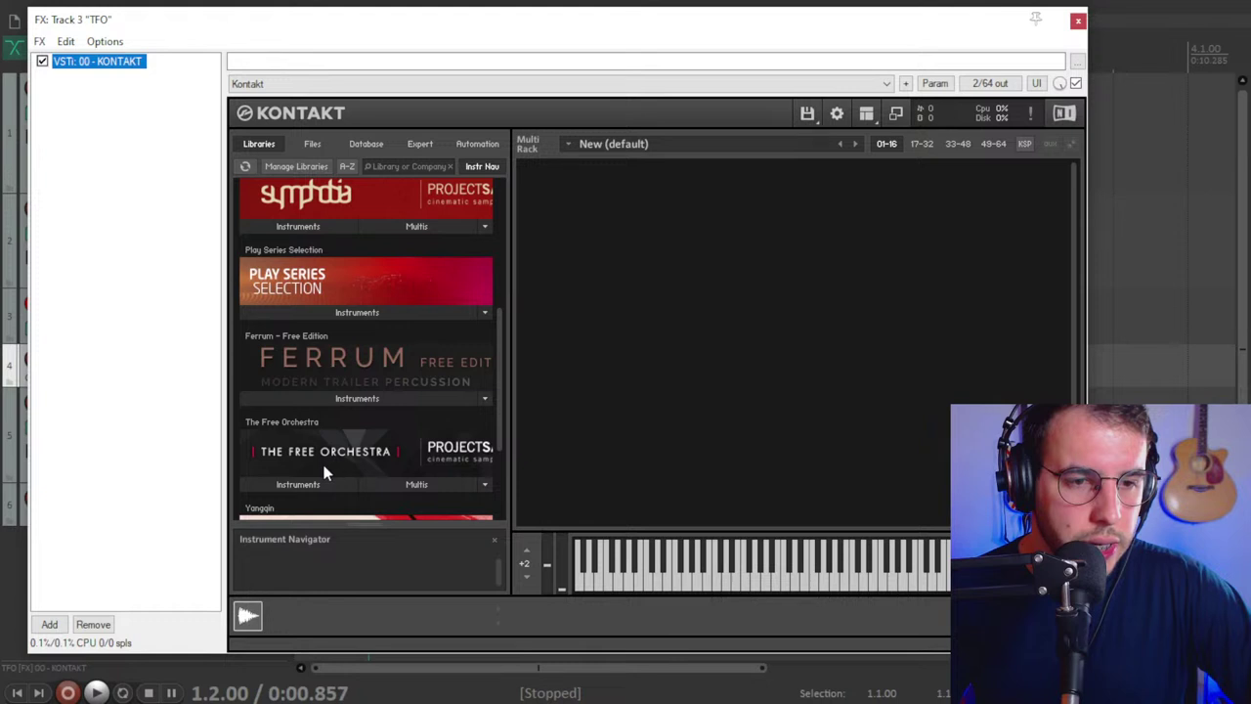
click(296, 484)
scroll(293, 493, down, 1)
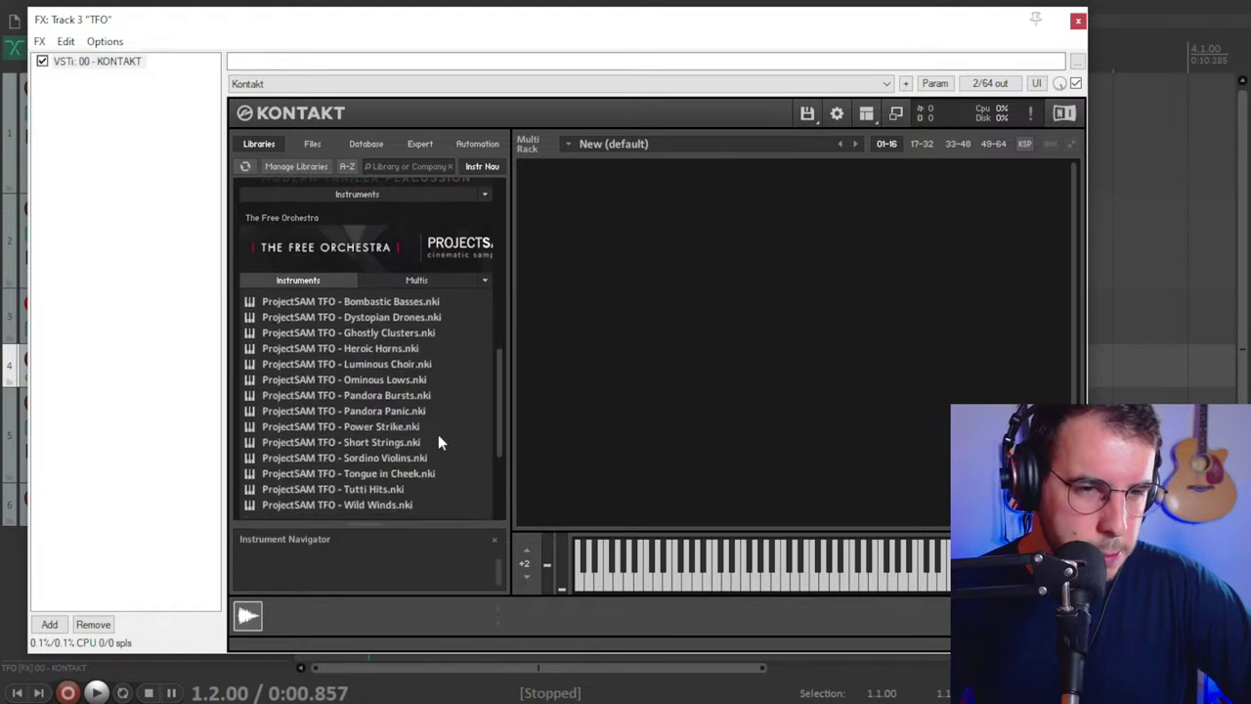
double_click(381, 397)
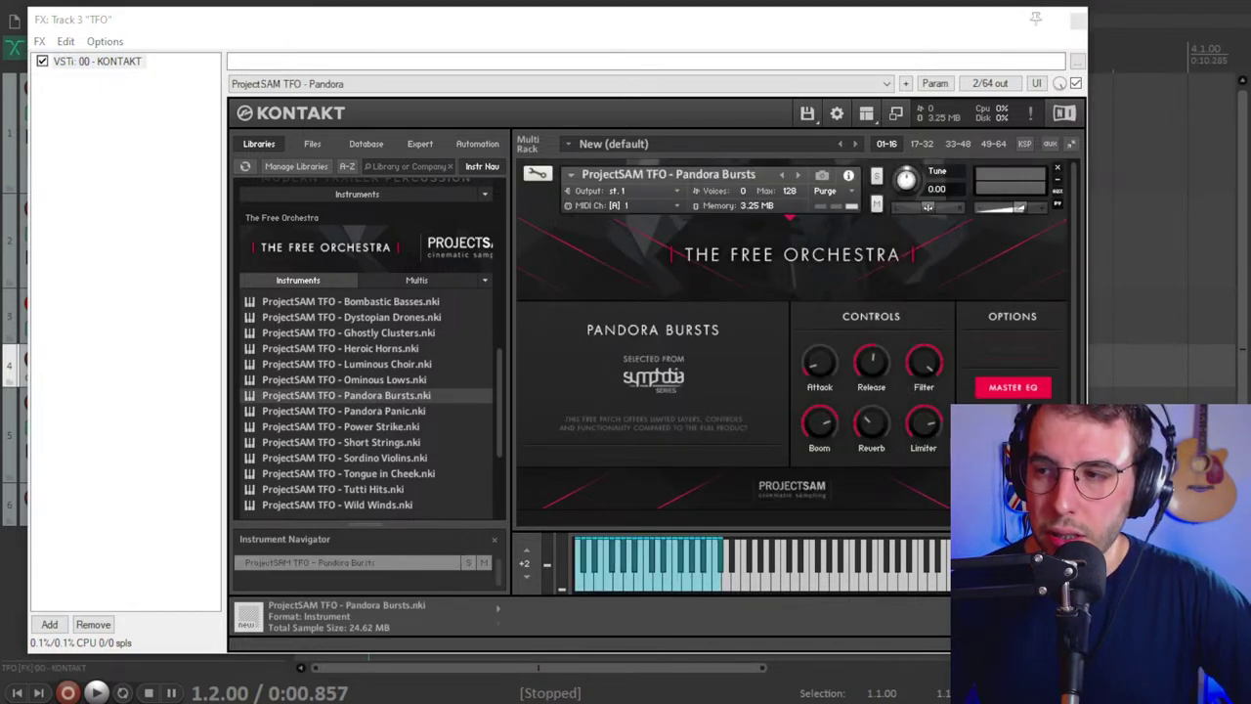
Audition a few low notes of Pandora Bursts, close the Kontakt window and disarm the TFO track.
click(627, 584)
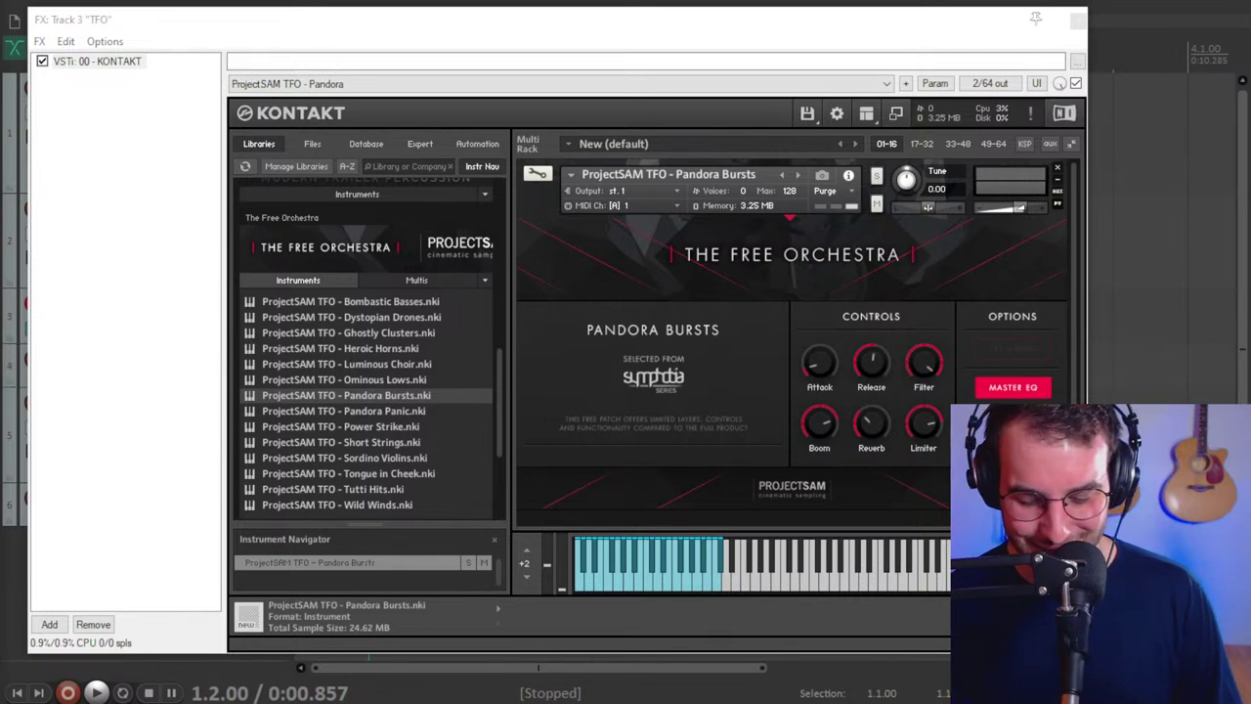
click(639, 585)
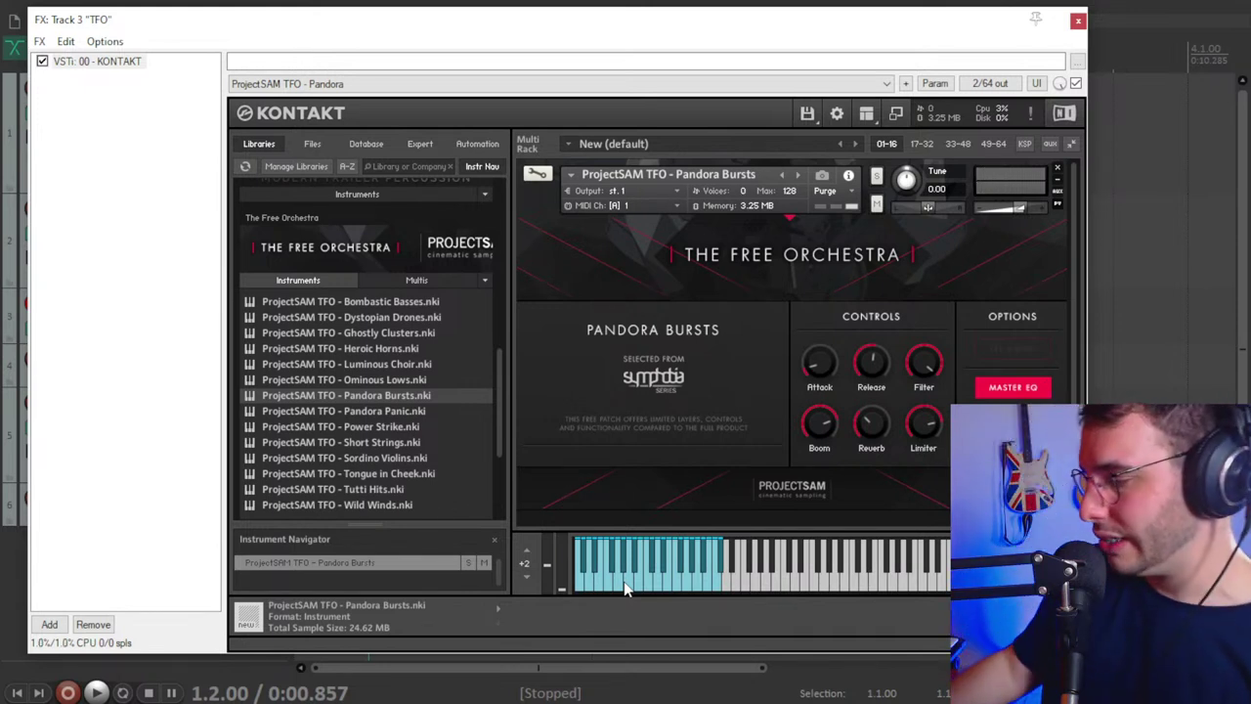
click(624, 581)
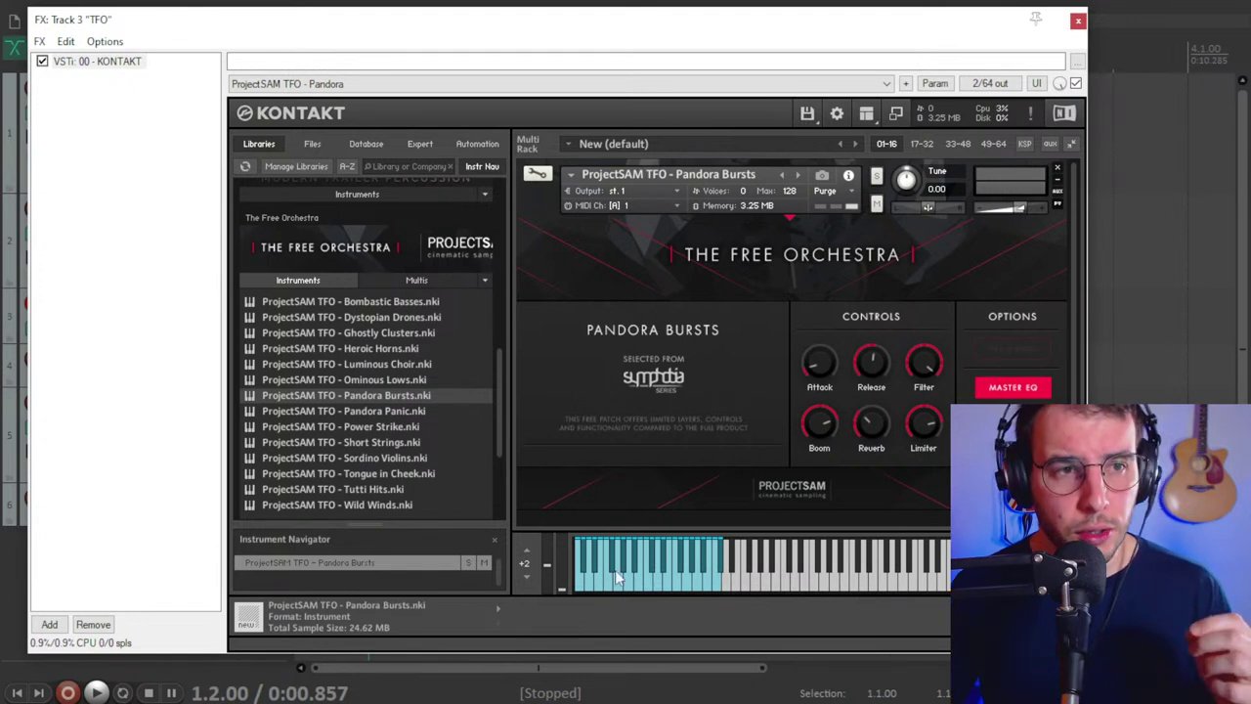
click(1079, 20)
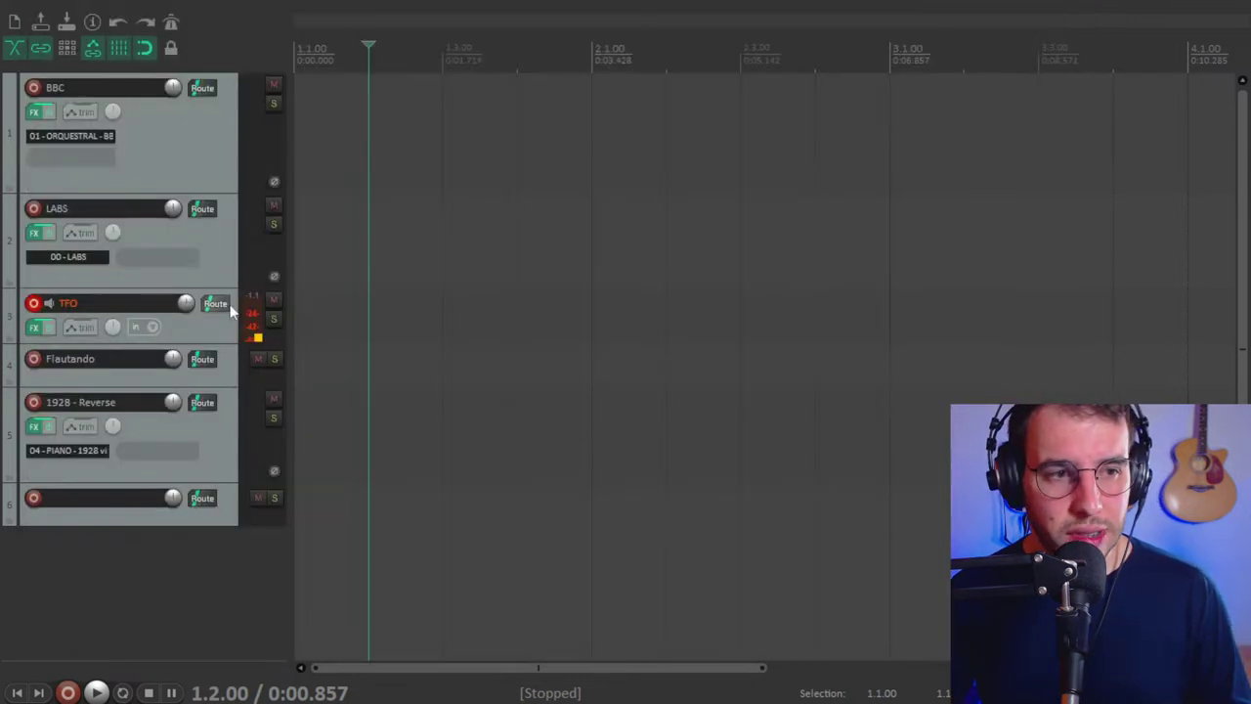
click(34, 303)
Arm the BBC track and load Brass: Bass Trombones a2 in its orchestra instrument.
click(33, 87)
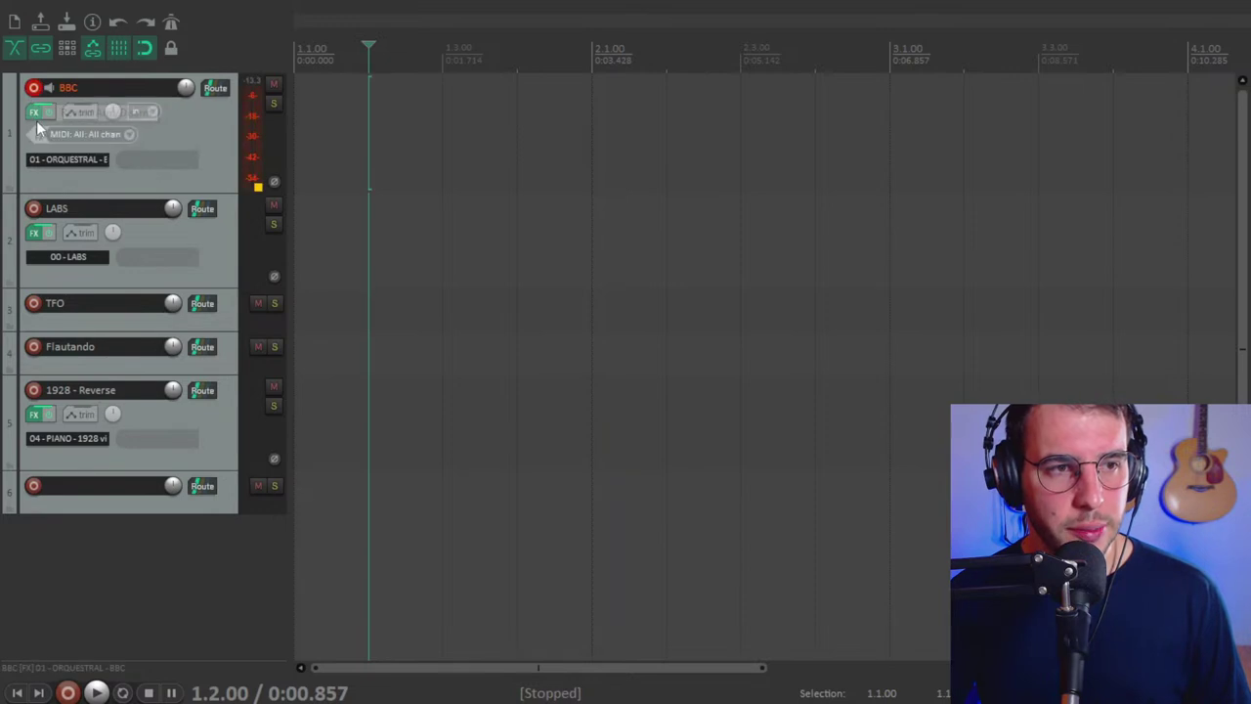
click(33, 111)
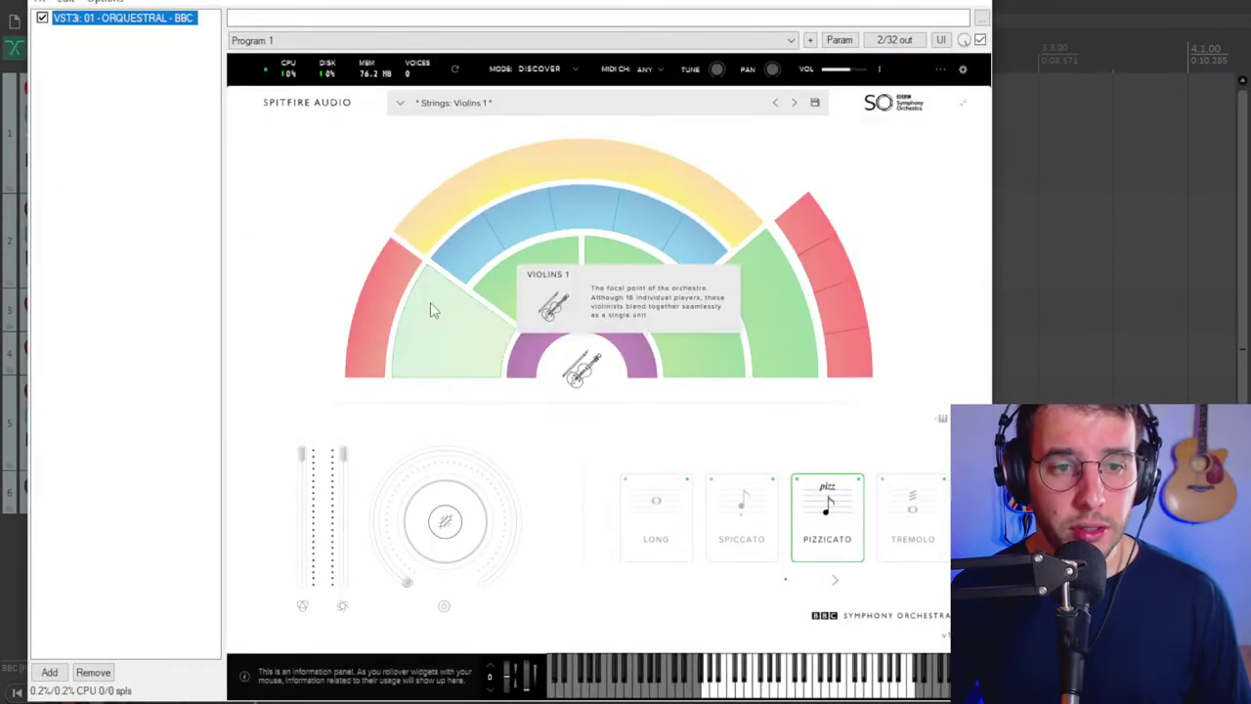
click(852, 296)
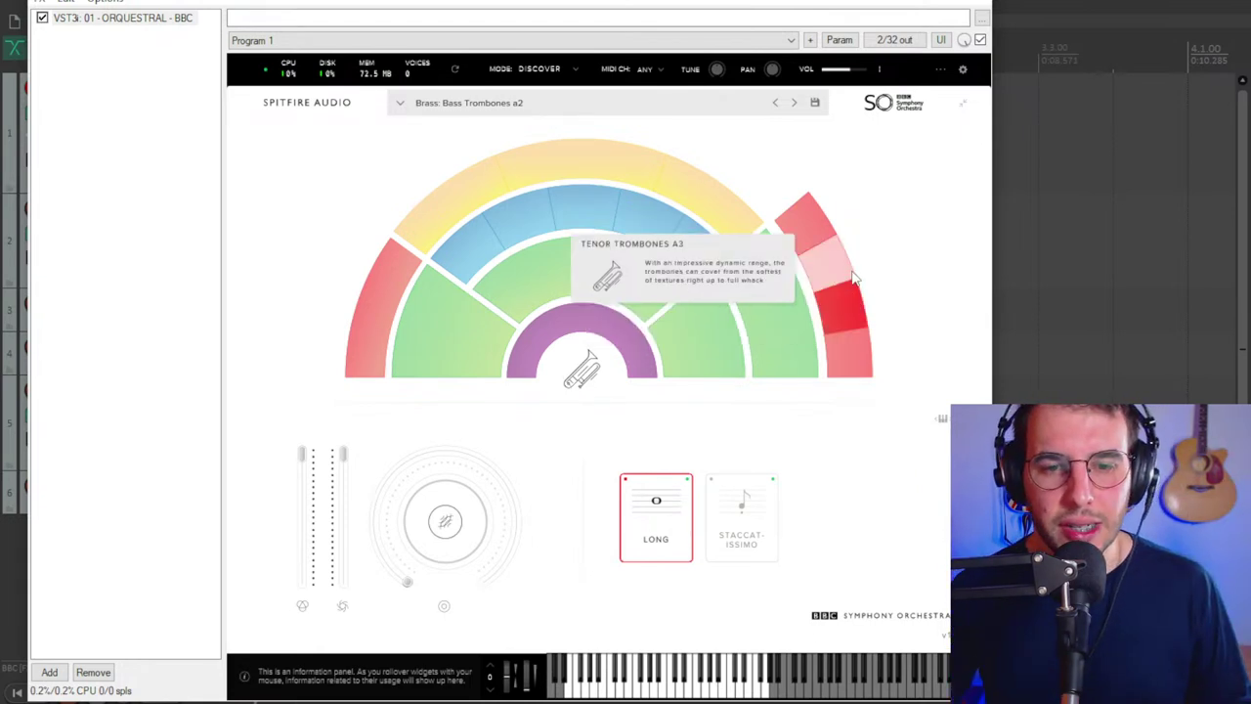
Try the Bass Trombones' Staccatissimo and Long articulations, and load Brass: Tuba before closing the instrument window.
click(735, 532)
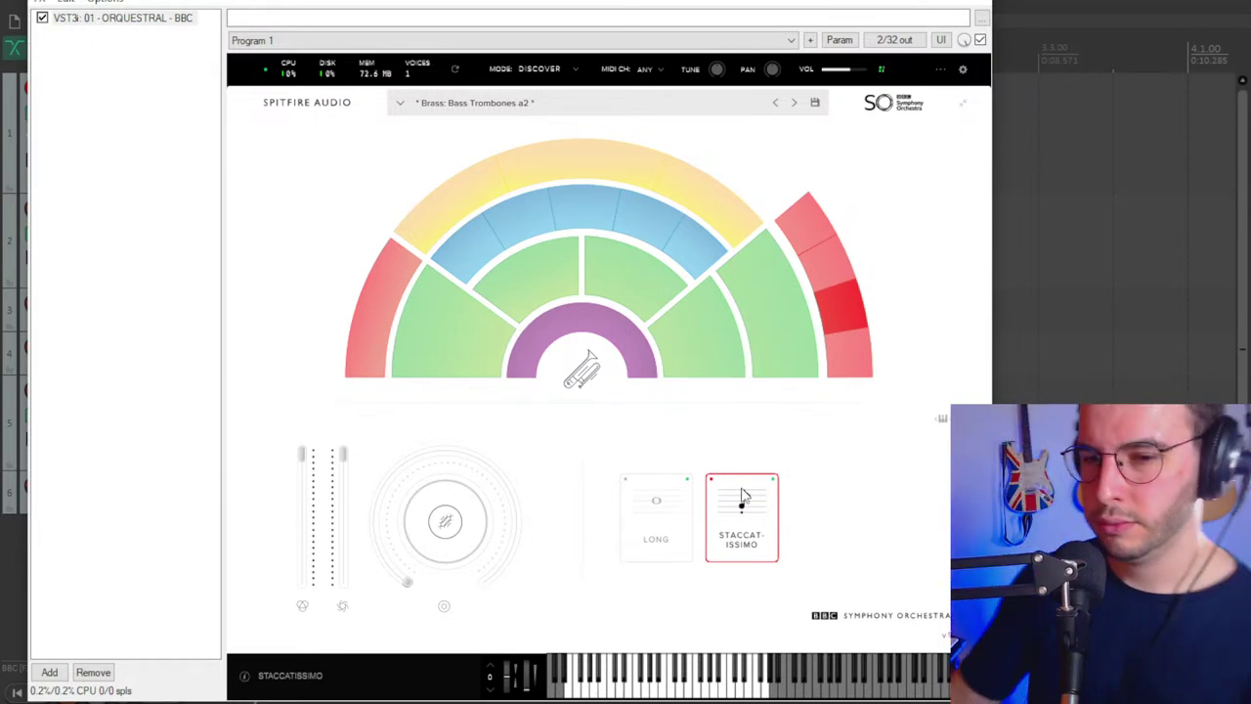
click(631, 509)
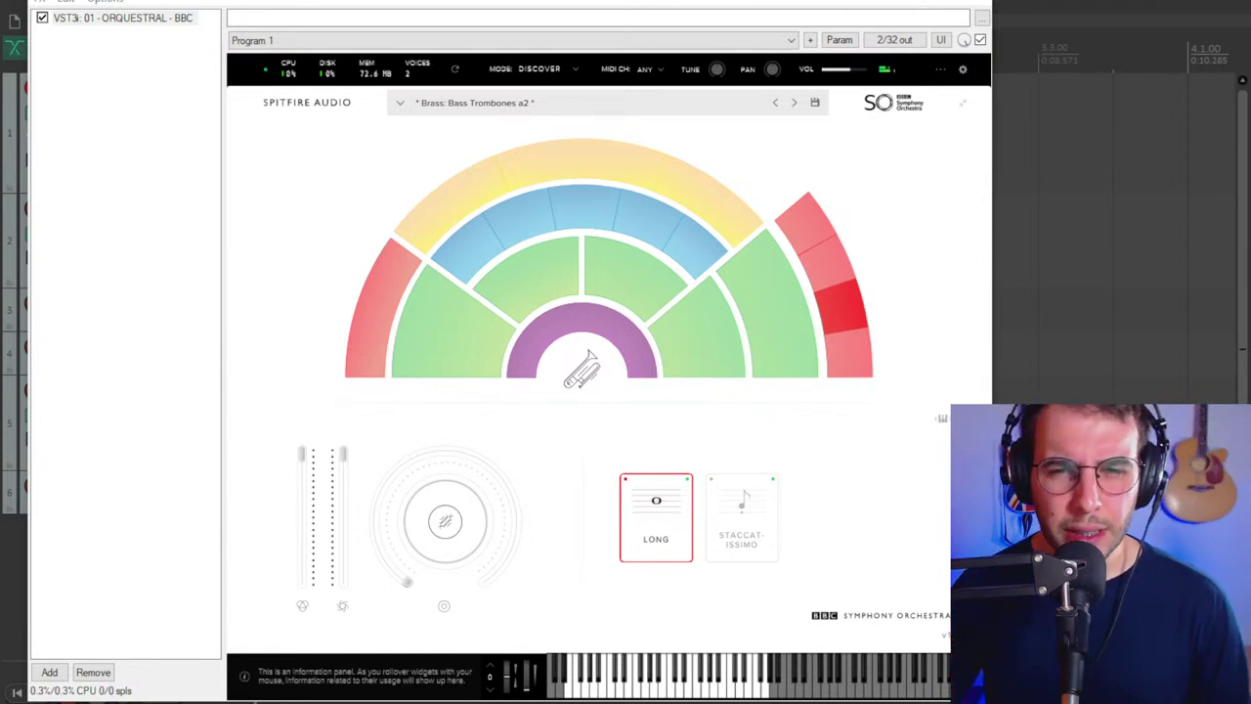
click(848, 362)
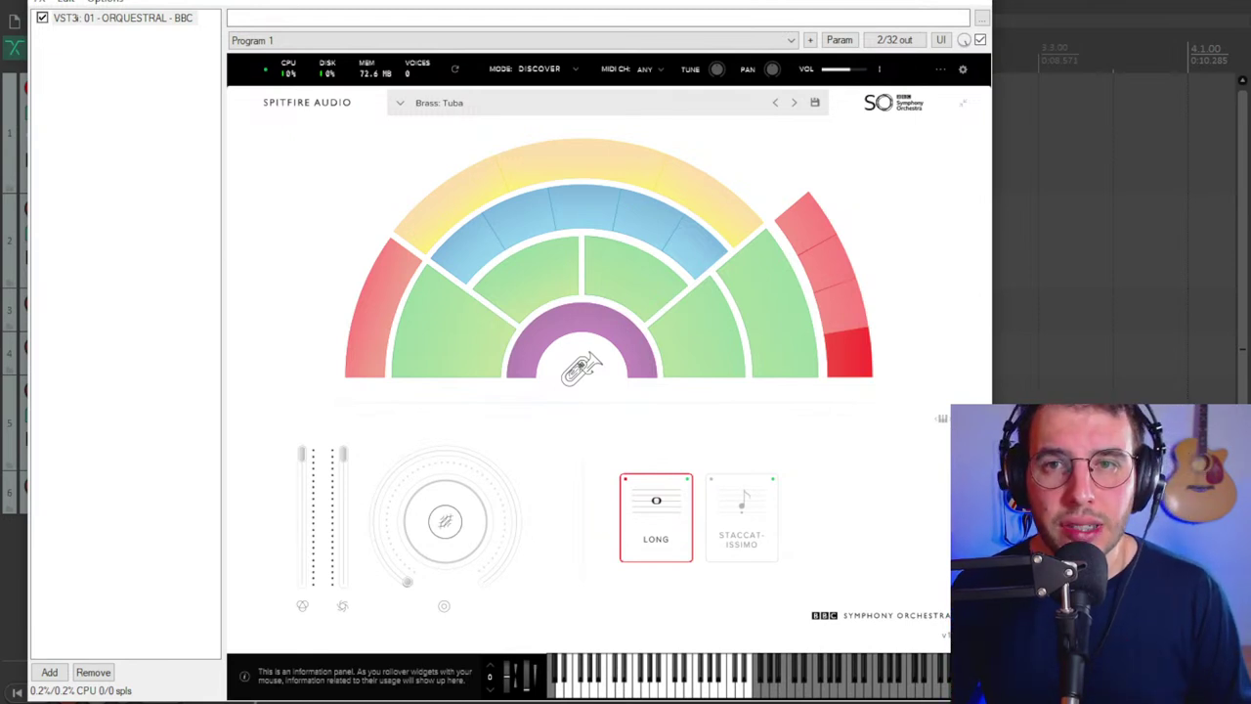
key(Escape)
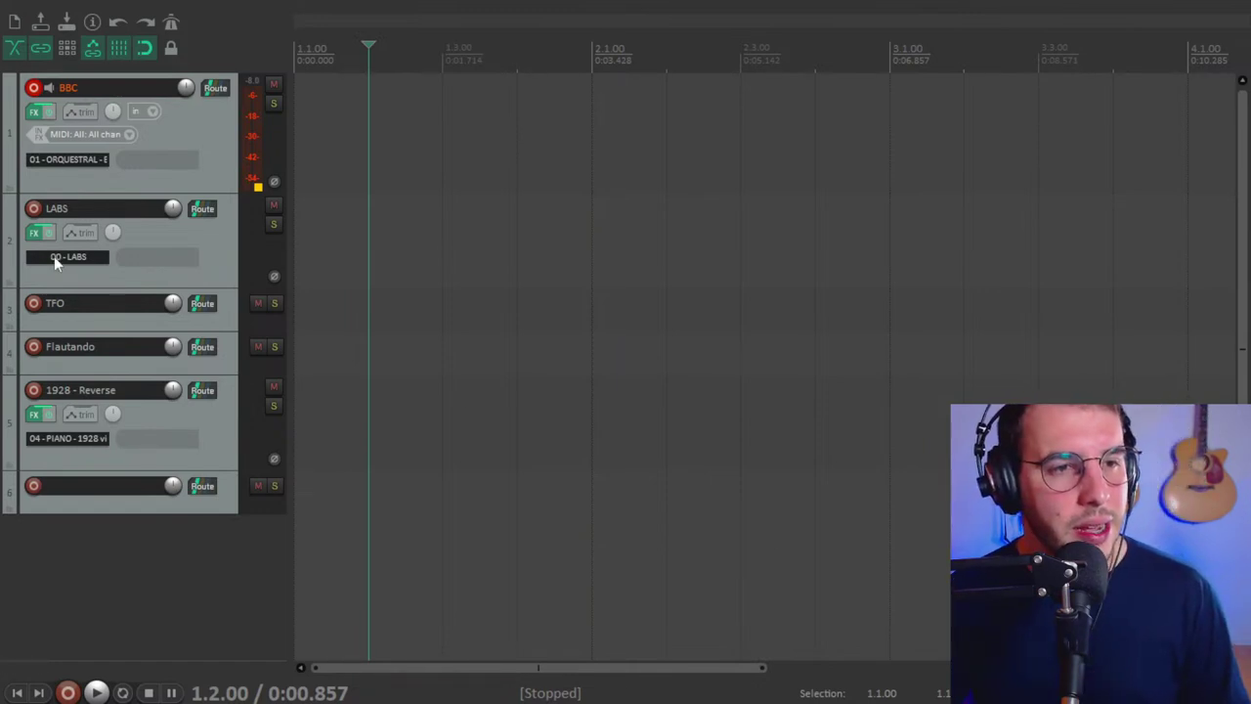
Arm the TFO track and remove the Pandora Bursts instrument from its Kontakt rack.
click(32, 306)
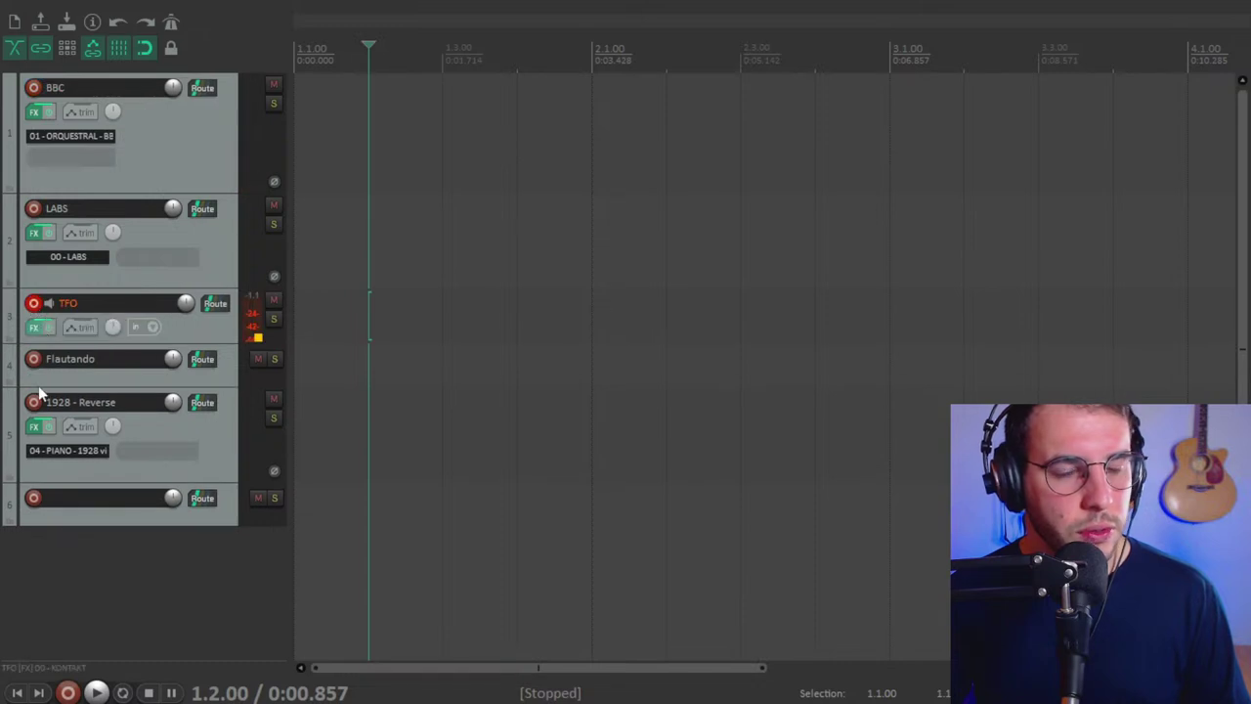
click(34, 325)
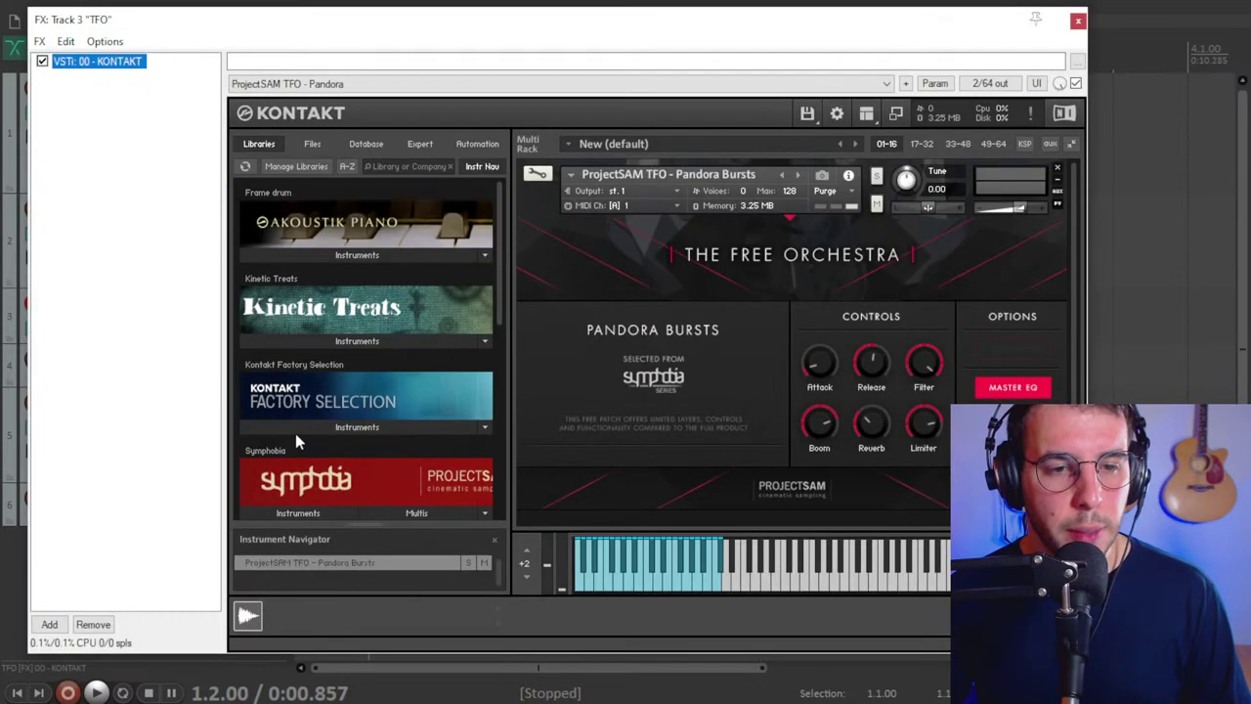
click(1057, 168)
Load the Power Strike instrument from The Free Orchestra into the empty Kontakt rack and close the instrument window.
scroll(446, 324, down, 5)
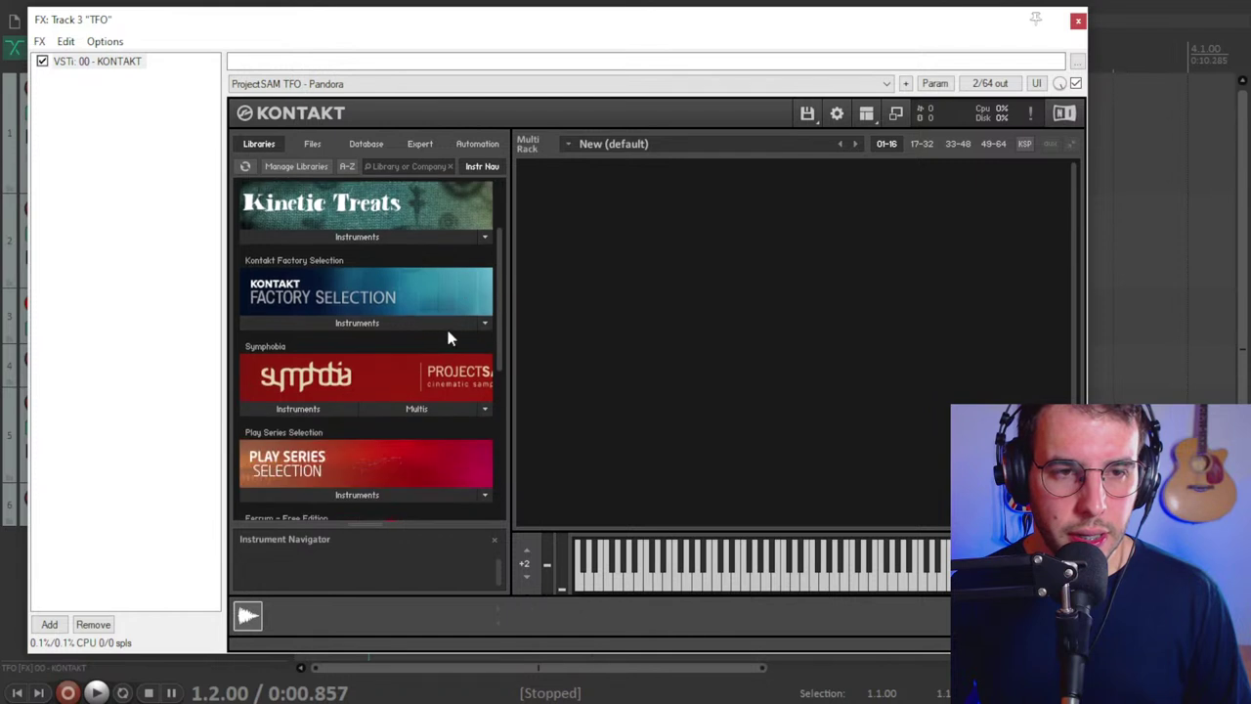
scroll(422, 334, down, 3)
click(311, 430)
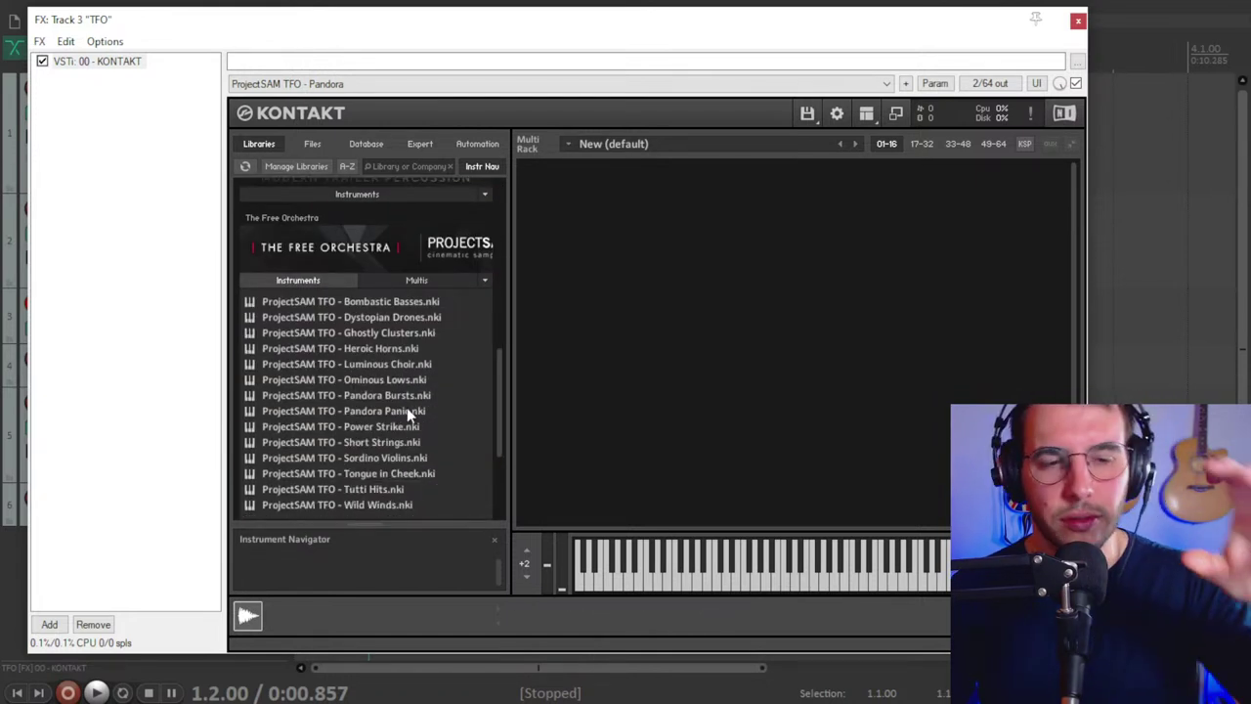
double_click(360, 426)
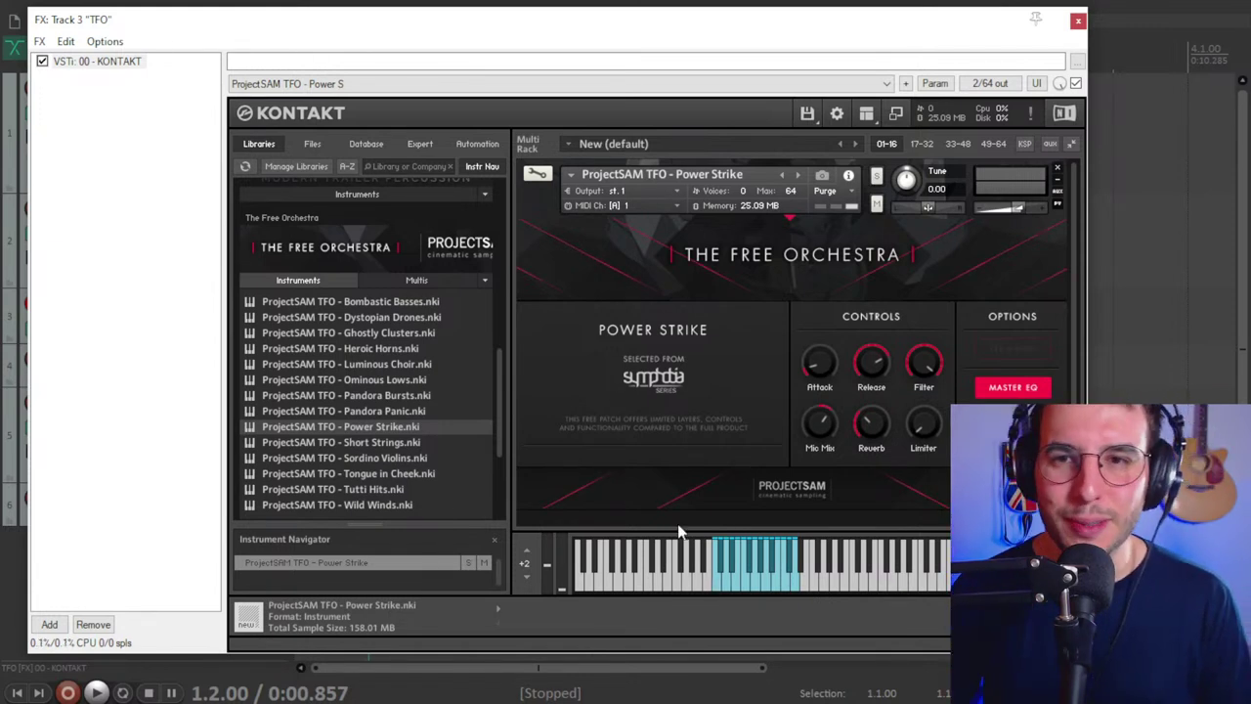
click(1078, 22)
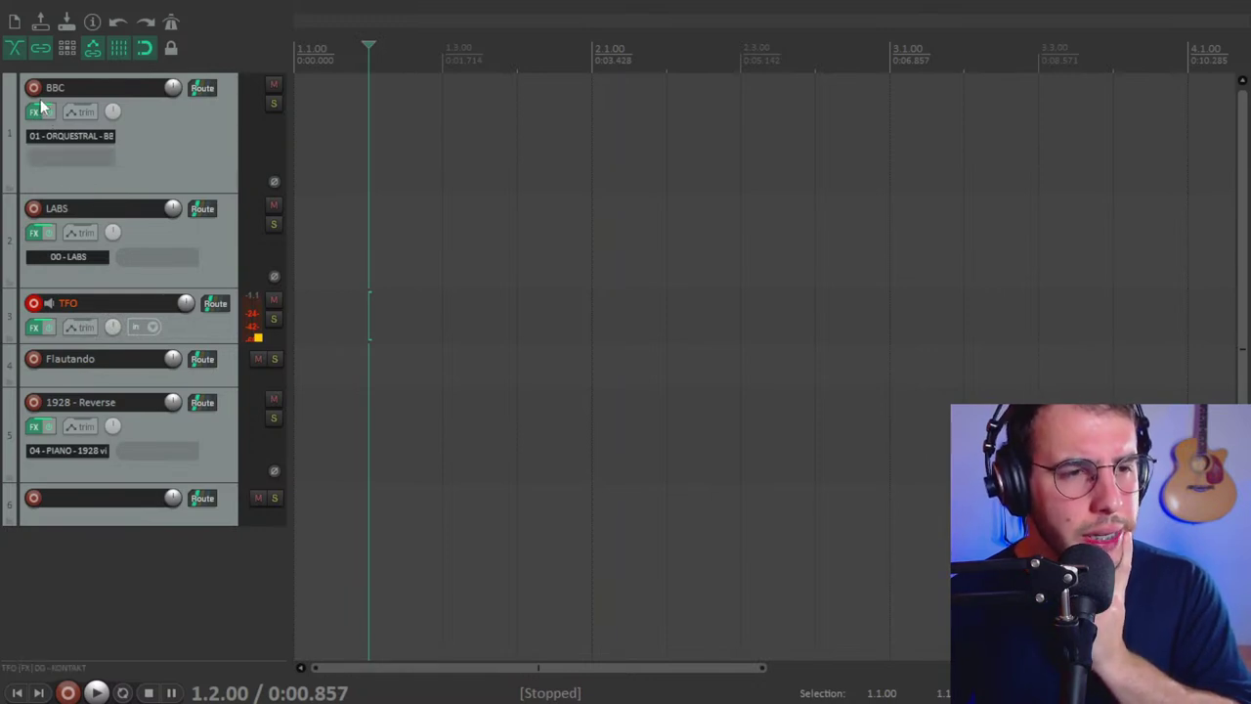
Reopen Kontakt on the TFO track, remove Power Strike and load the Short Strings instrument from The Free Orchestra.
click(34, 326)
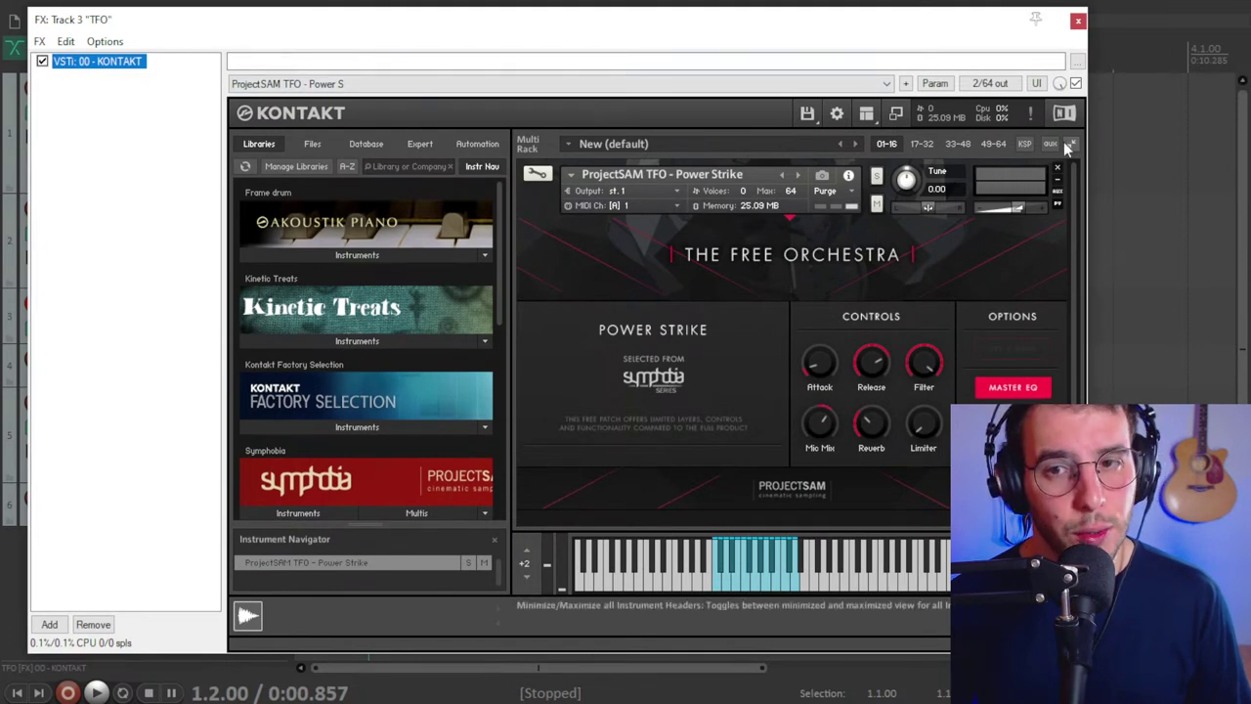
click(1061, 172)
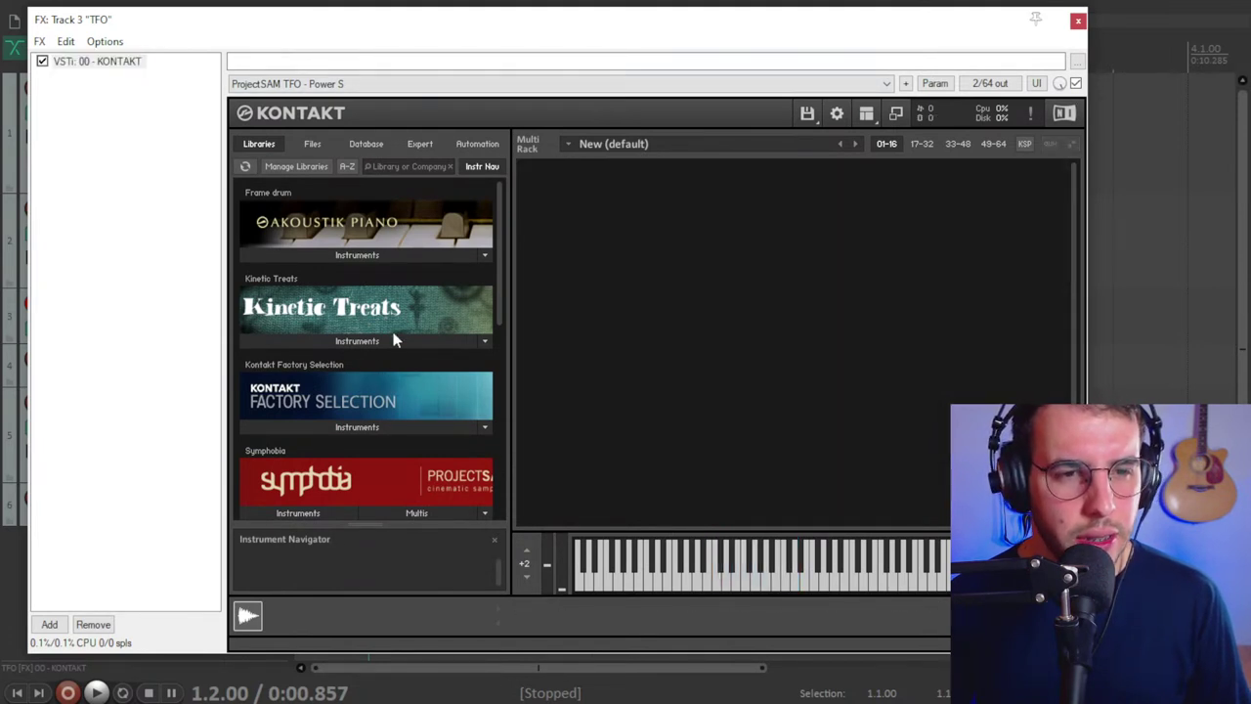
scroll(396, 340, down, 1)
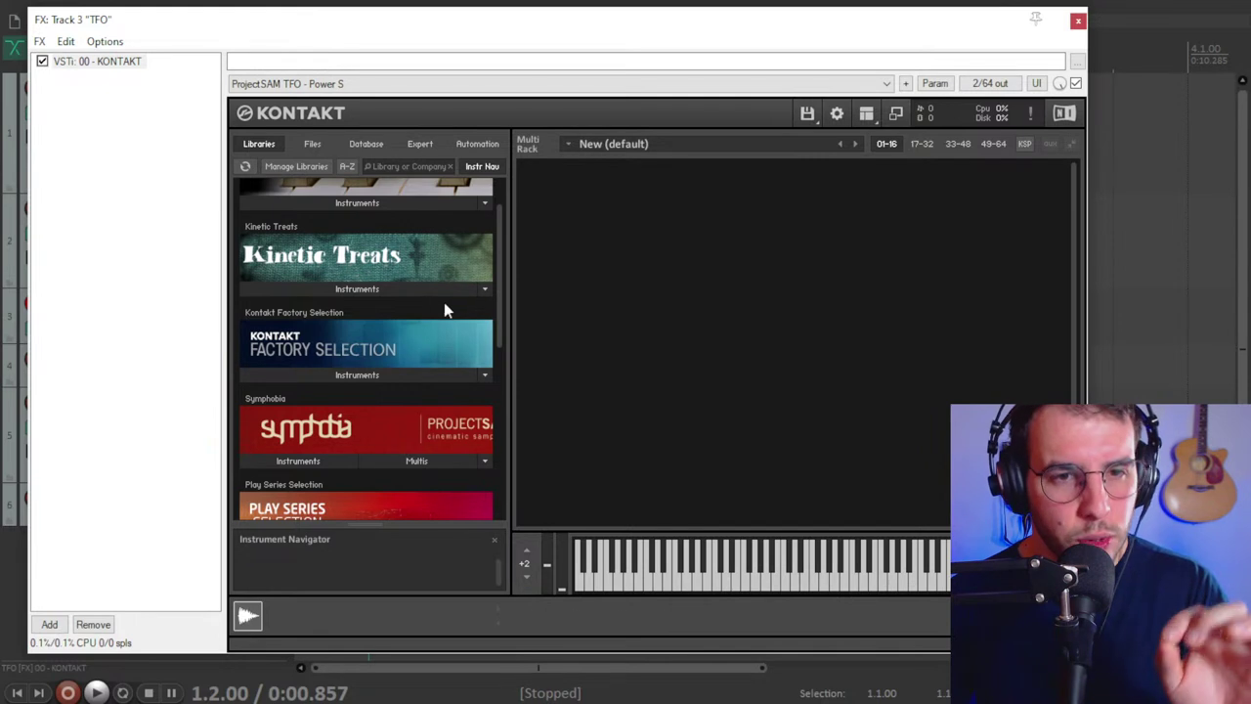
scroll(496, 312, up, 1)
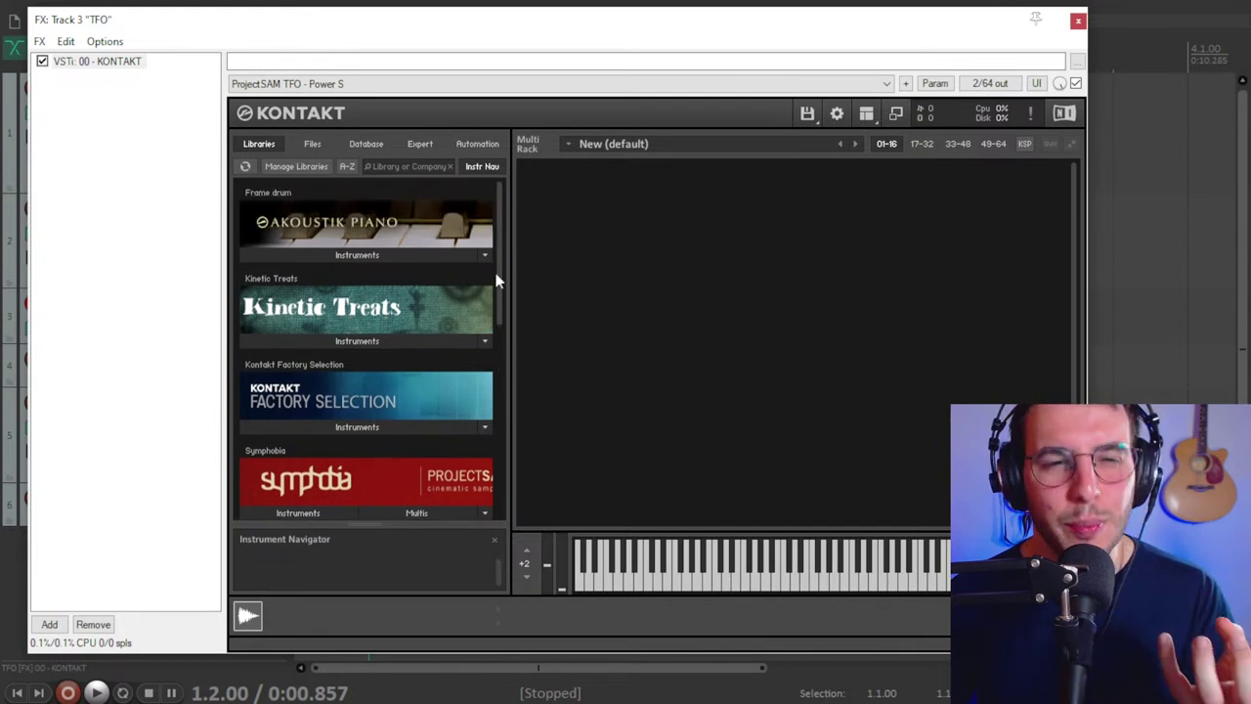
scroll(489, 434, down, 6)
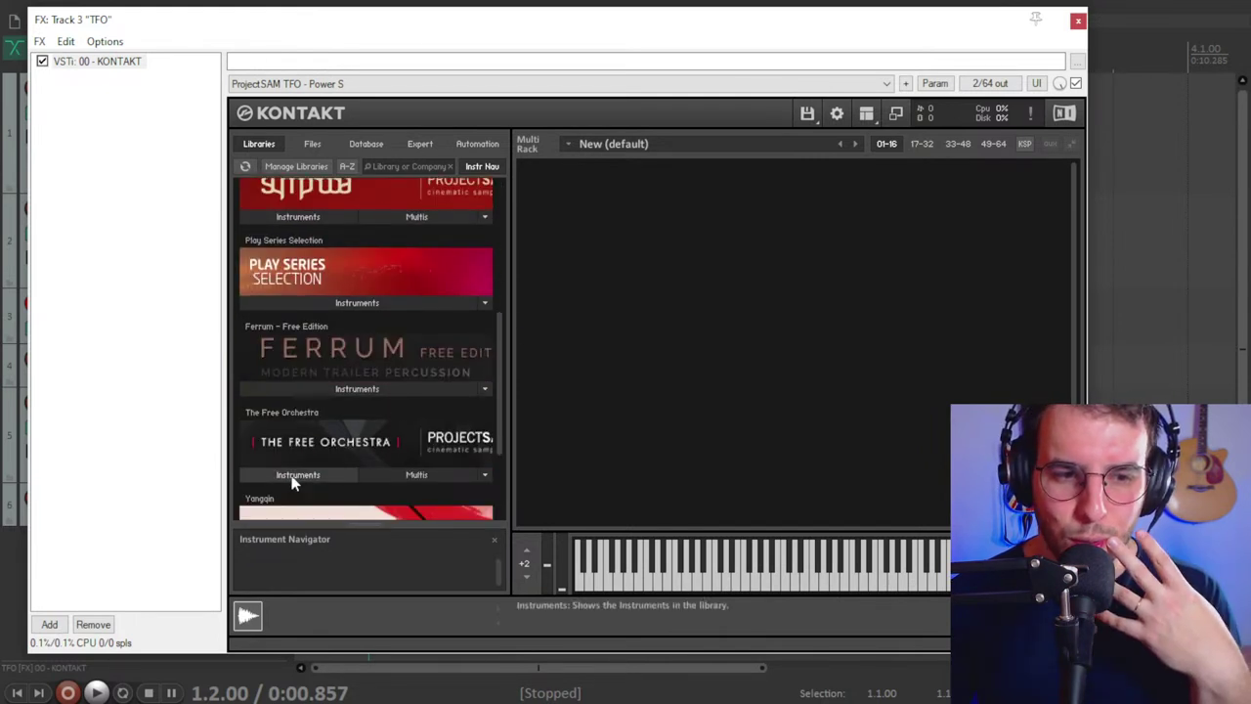
click(291, 478)
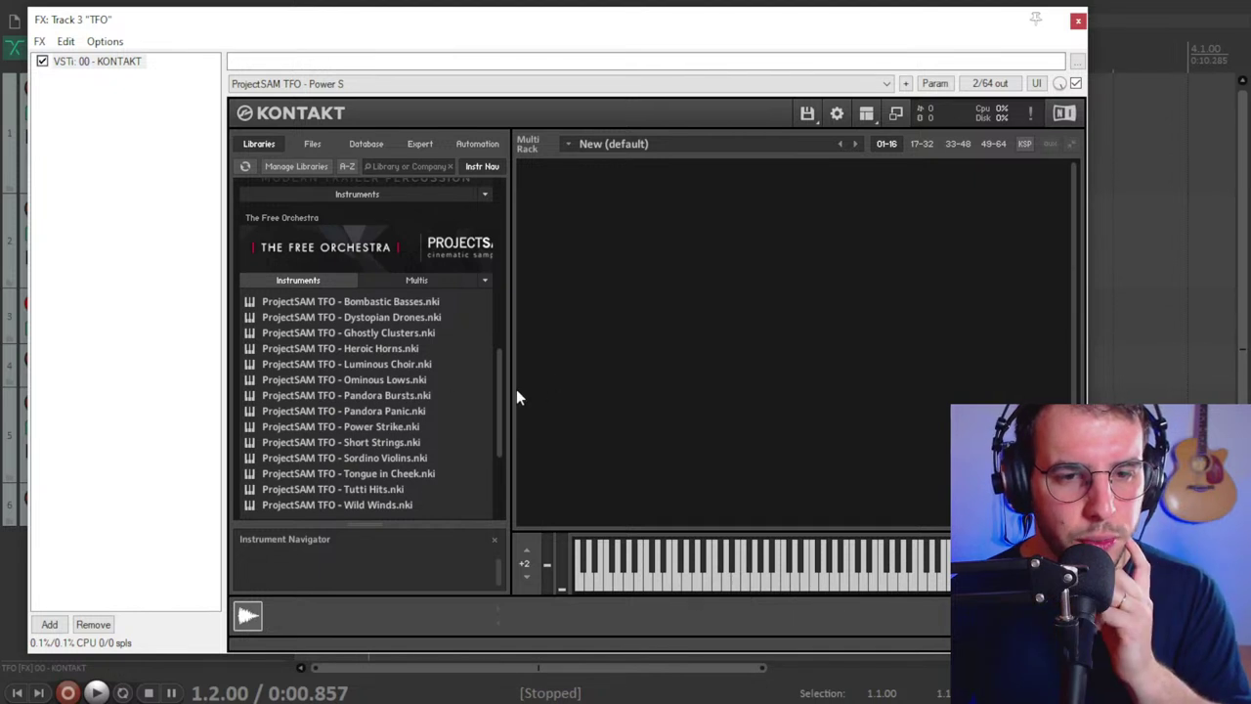
double_click(389, 444)
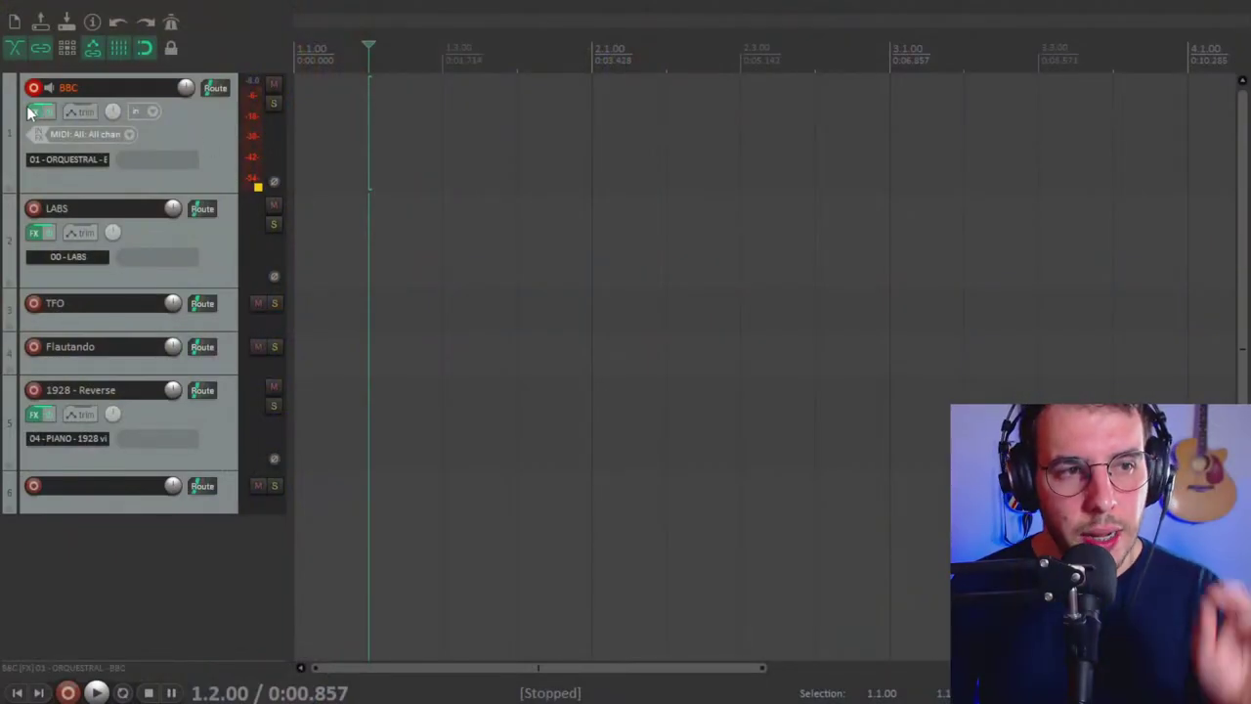
Load Strings: Celli in the BBC track's orchestra instrument and try its Long, Spiccato and Pizzicato articulations.
click(31, 112)
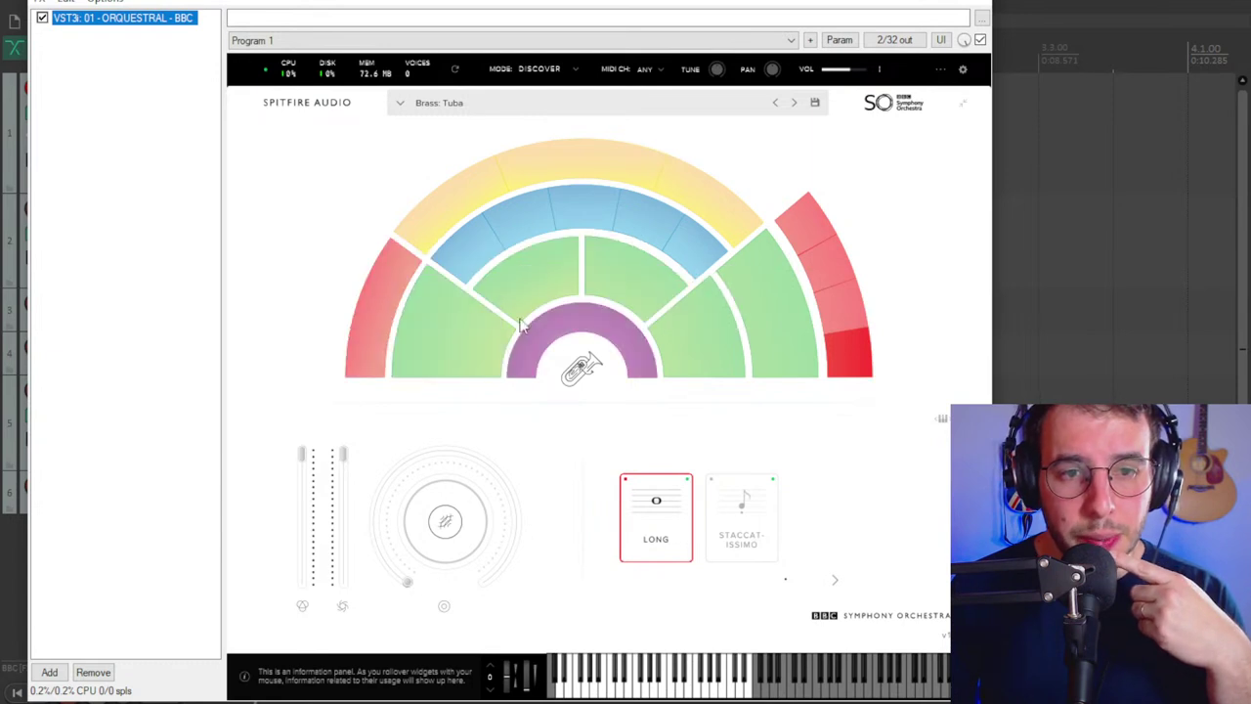
mouse_move(665, 299)
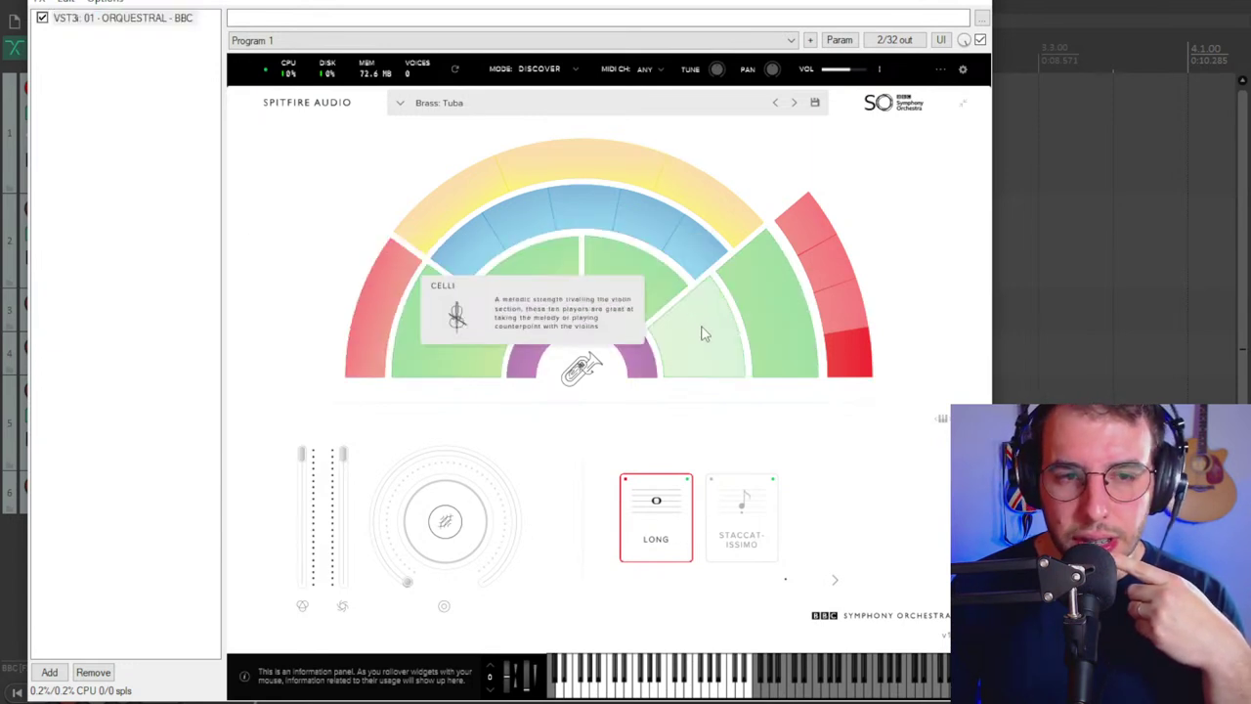
click(703, 334)
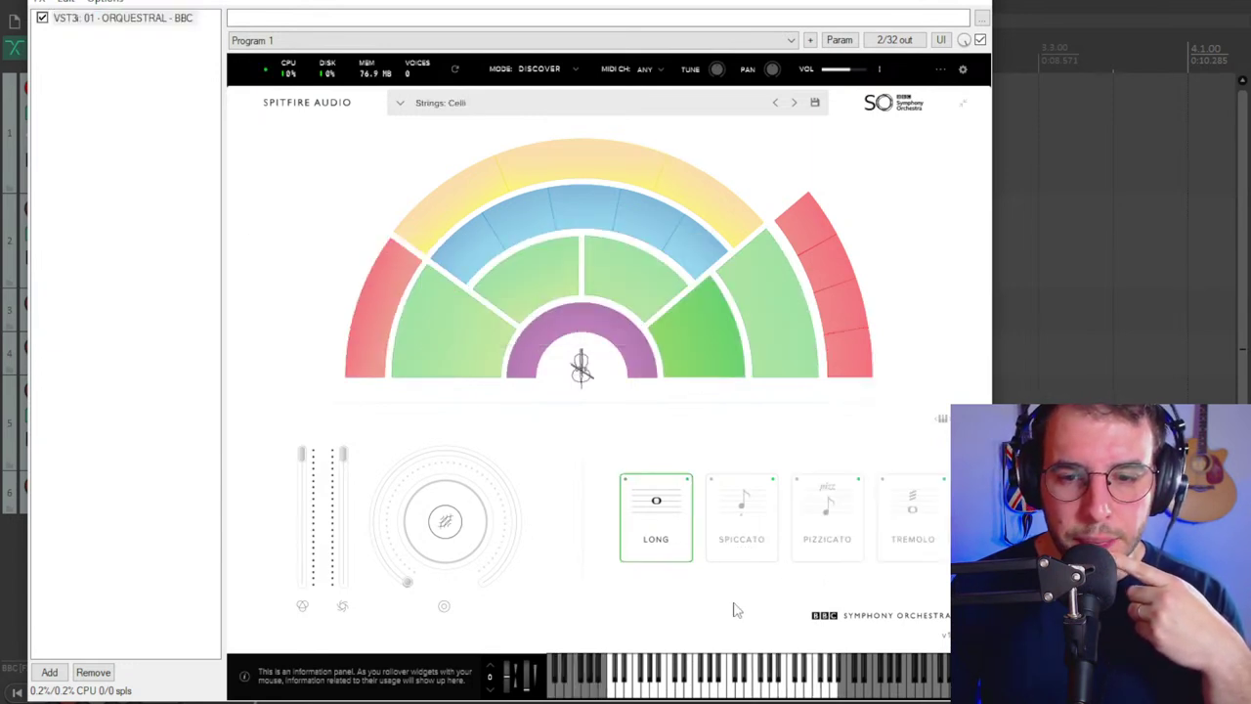
click(689, 521)
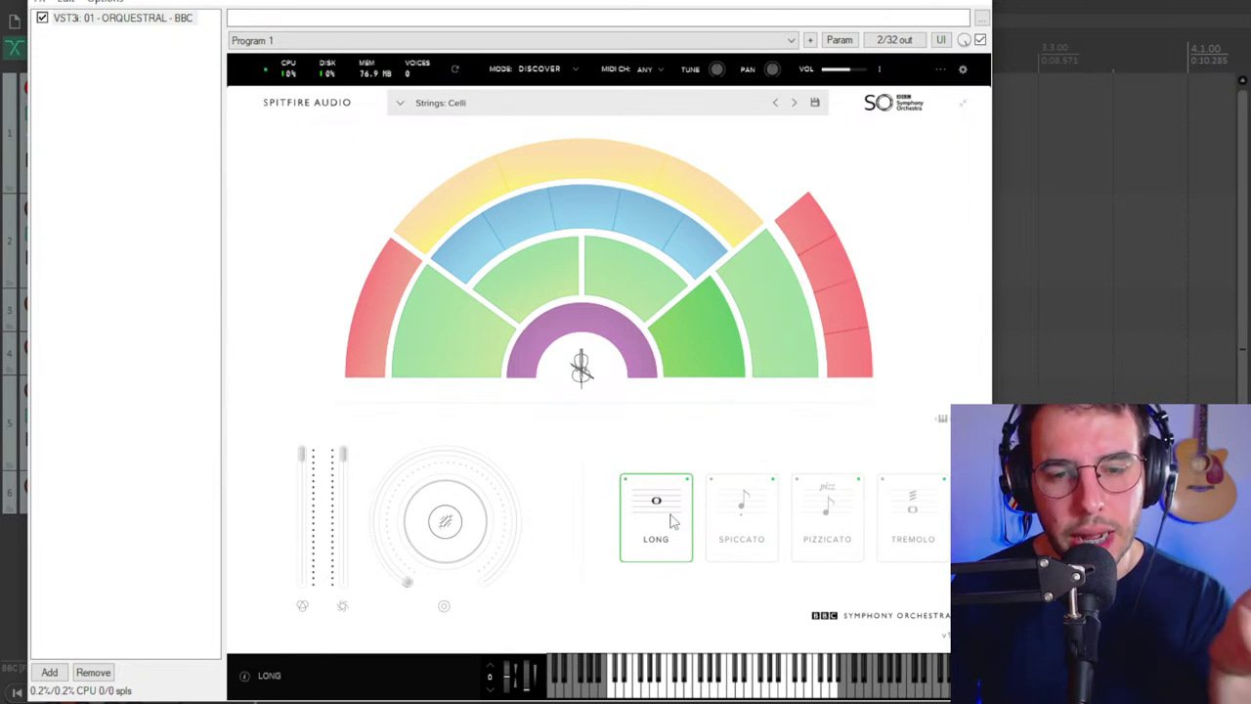
click(713, 514)
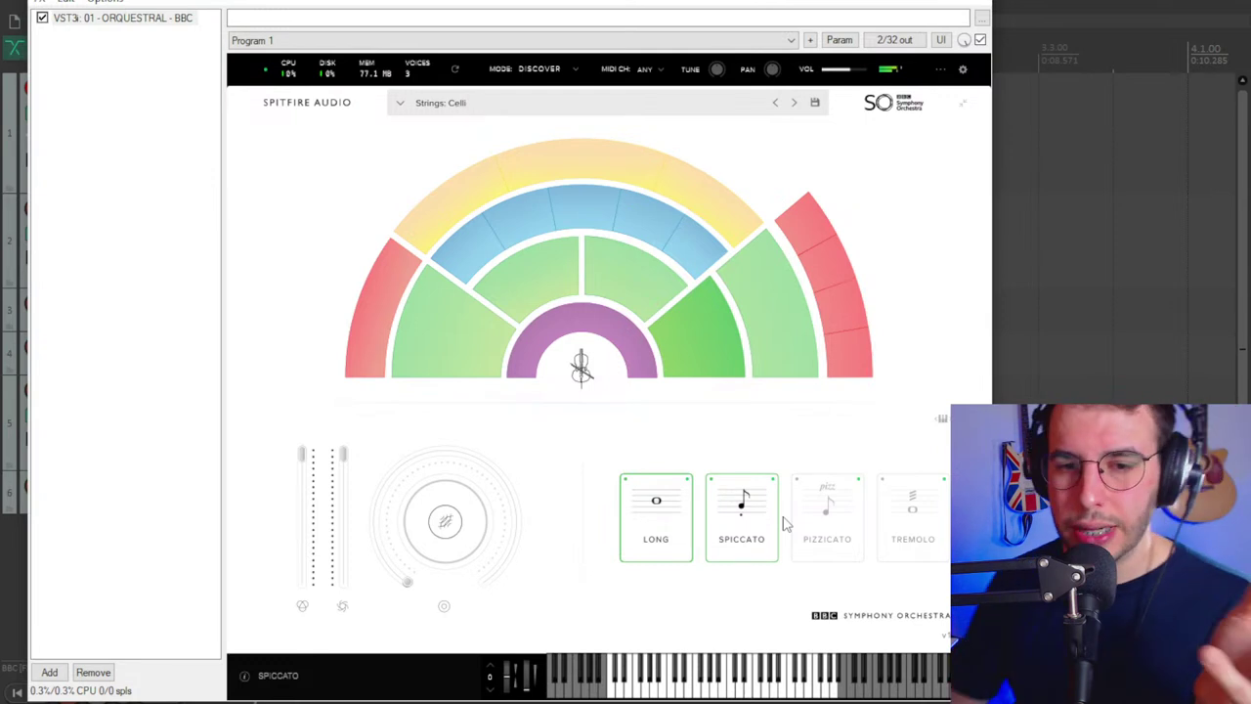
click(827, 513)
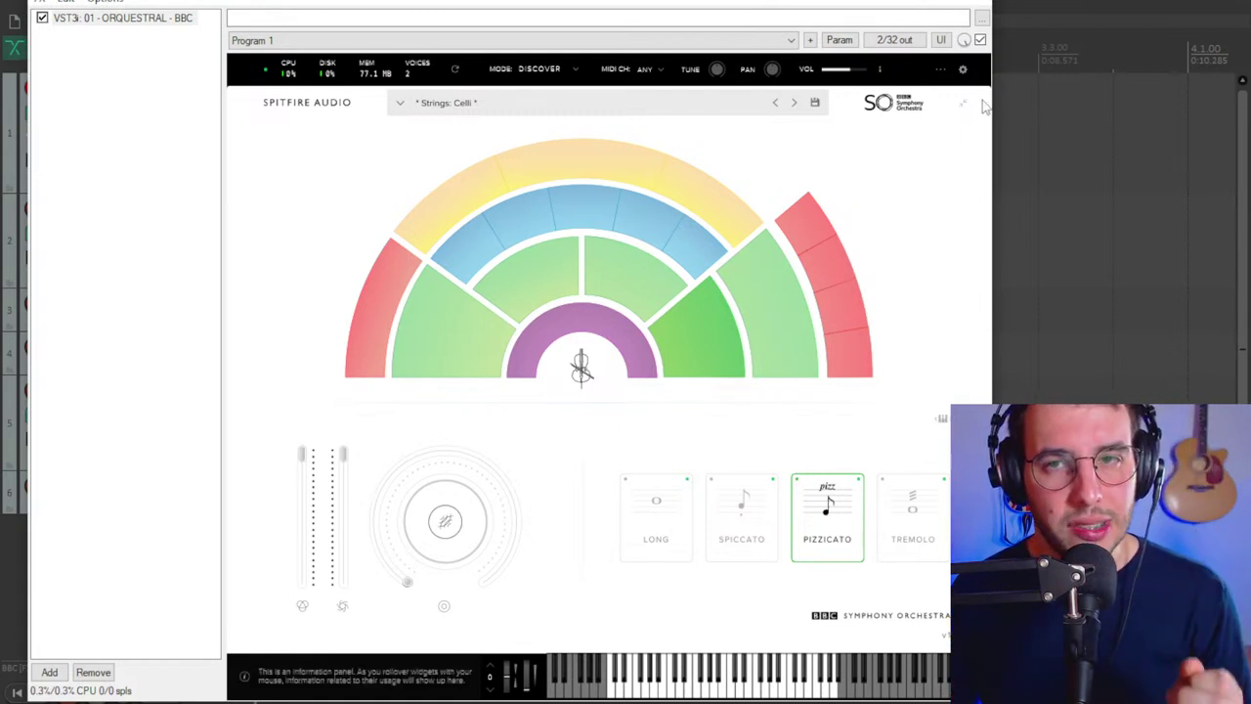
click(748, 501)
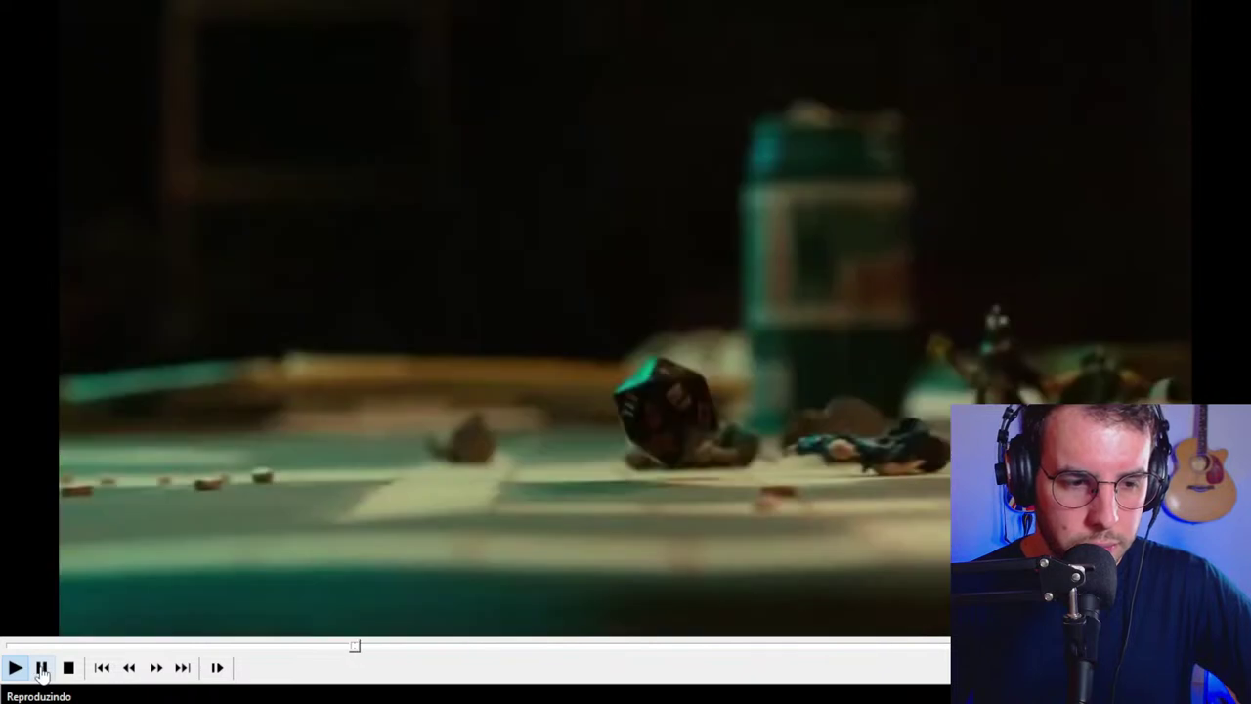
Play the tabletop dice and miniatures video in stages, pausing it to examine individual moments.
click(42, 667)
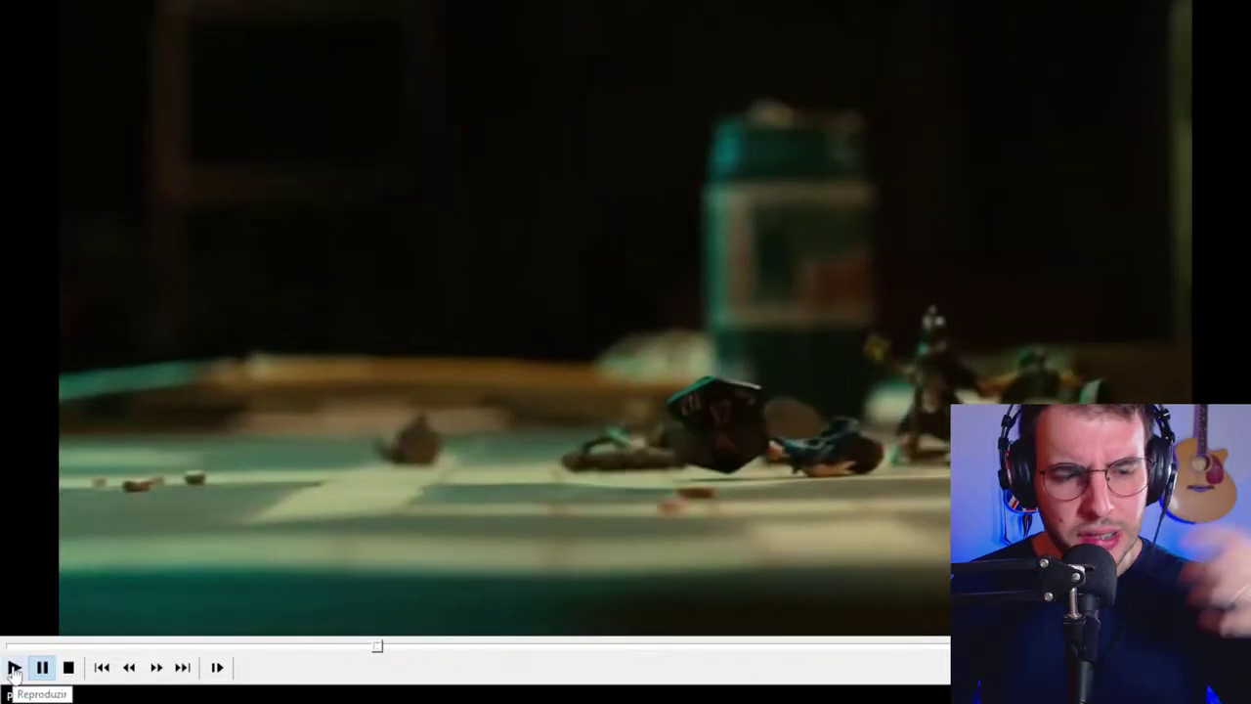
click(14, 667)
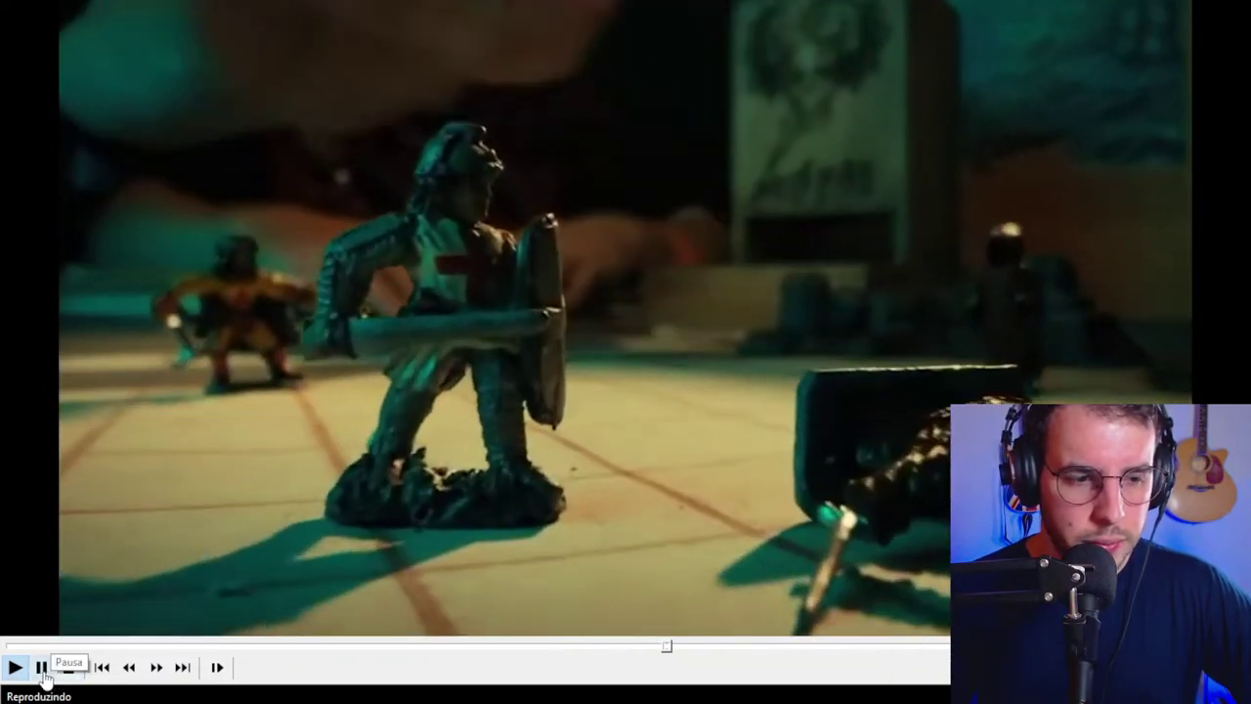
click(43, 672)
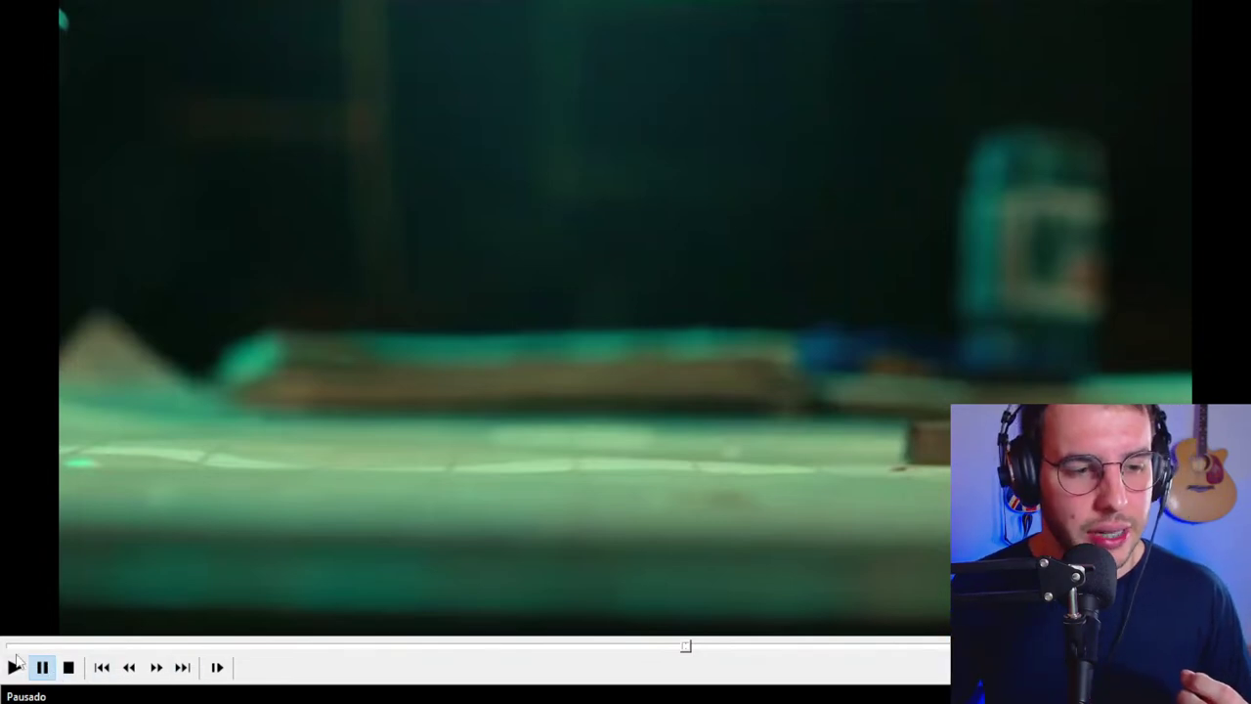
click(15, 665)
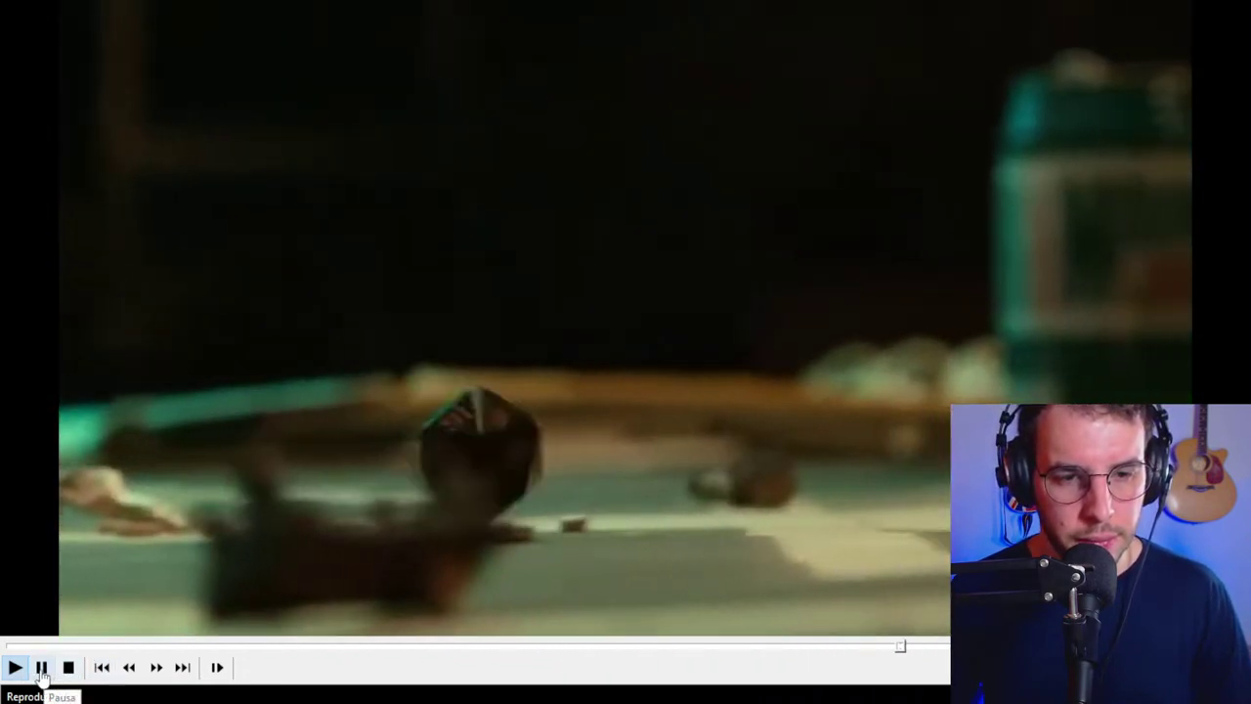
click(42, 673)
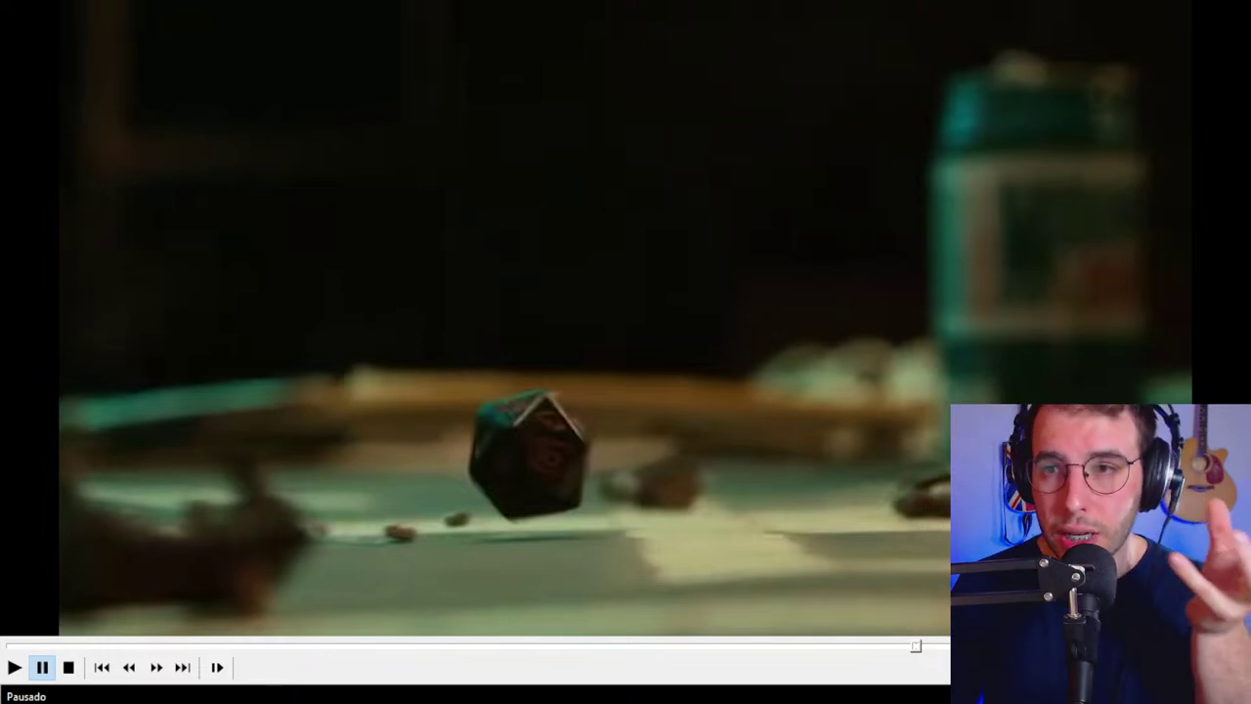
Go to the spider-fight gameplay video, replay it from the beginning and pause it during the fight.
key(Page_Down)
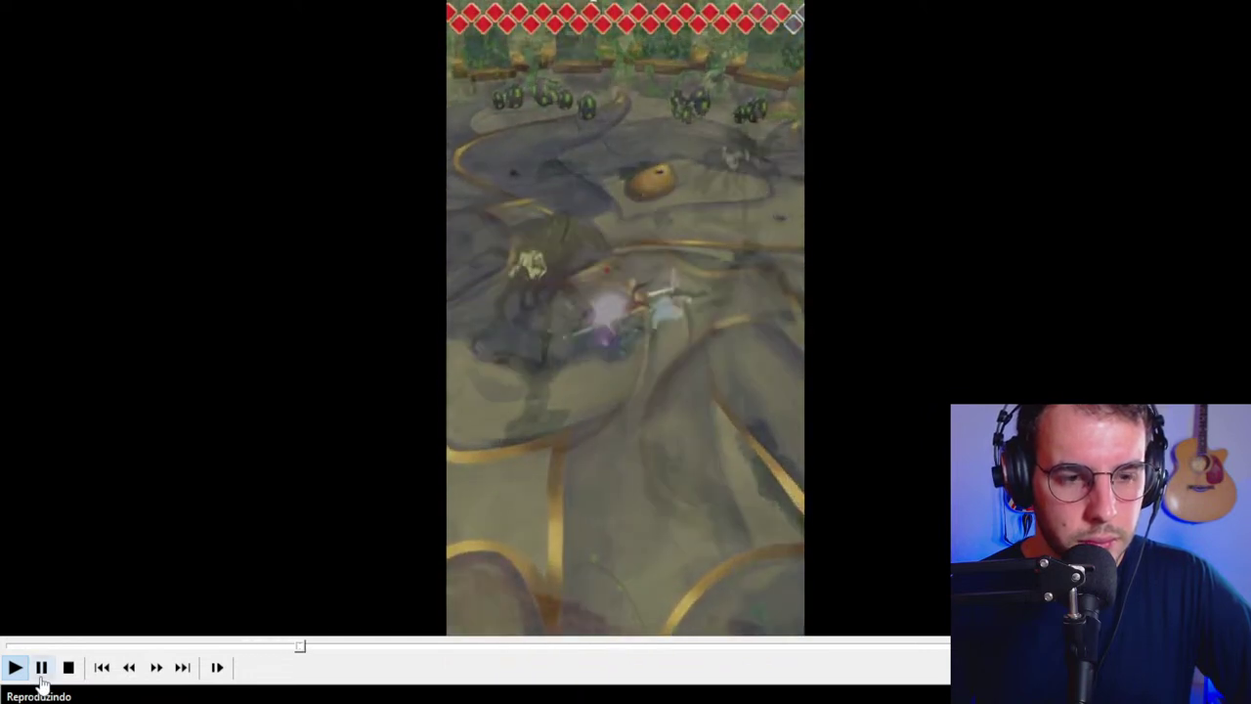
click(41, 676)
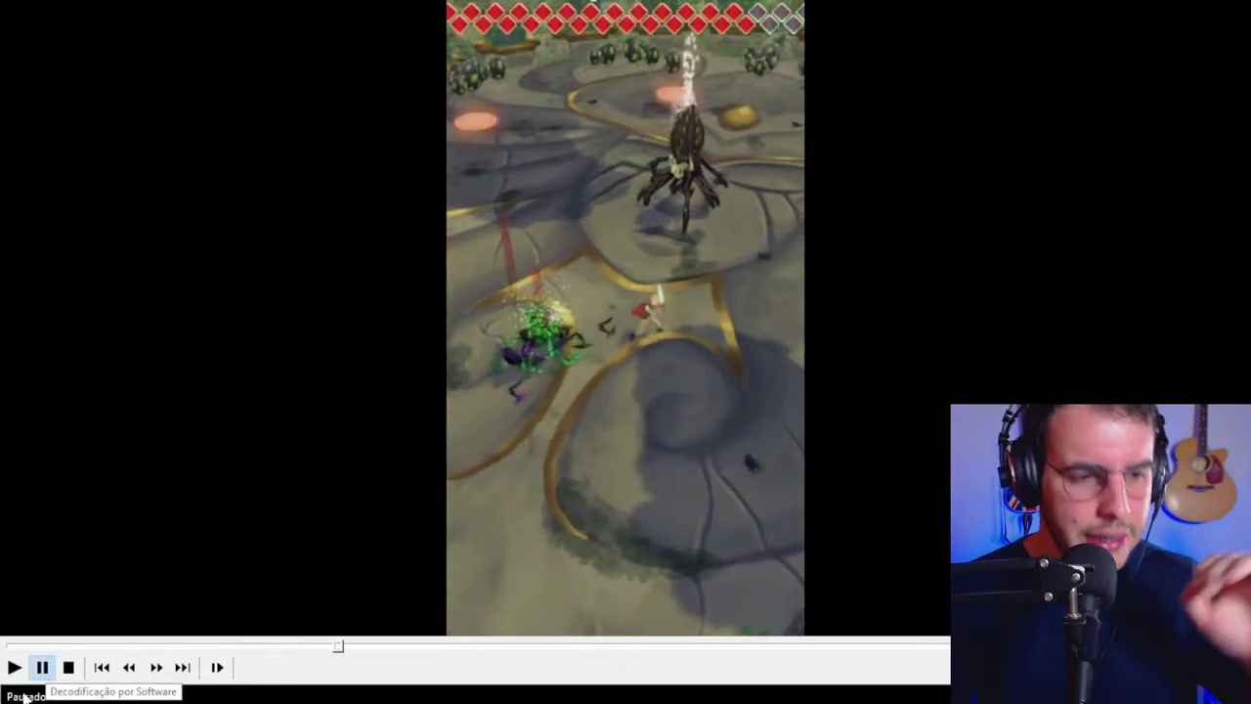
click(147, 646)
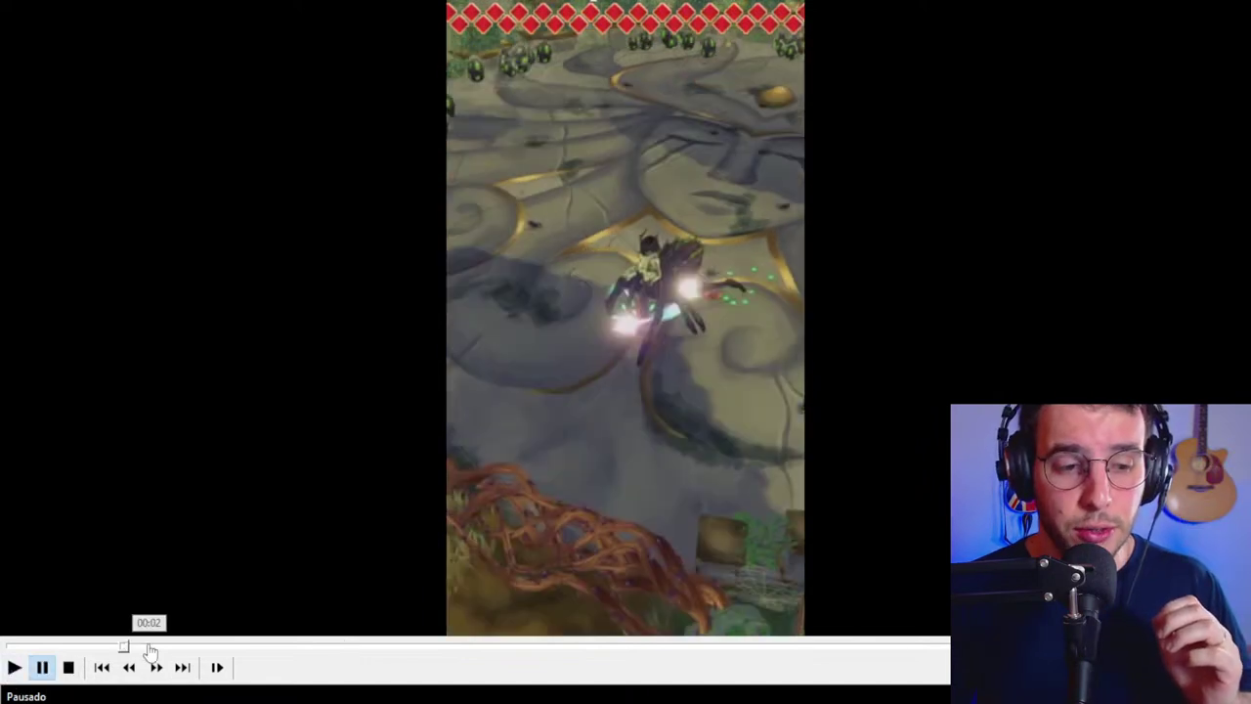
click(10, 646)
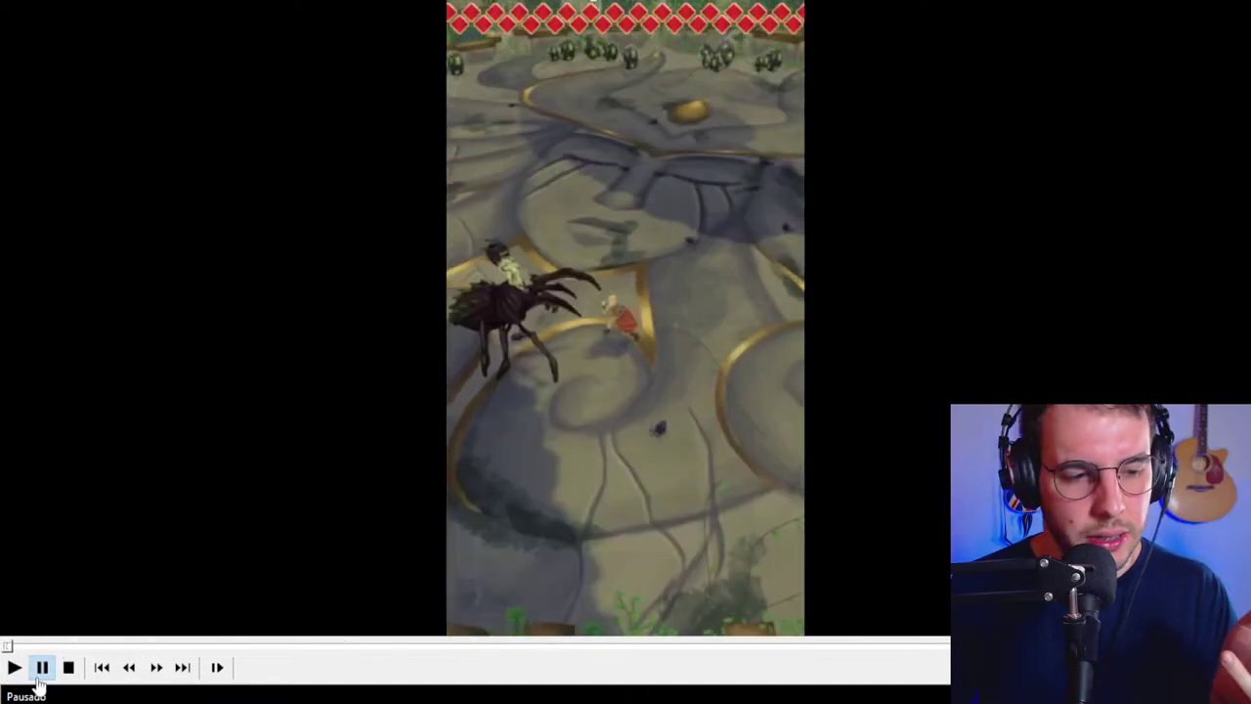
click(14, 668)
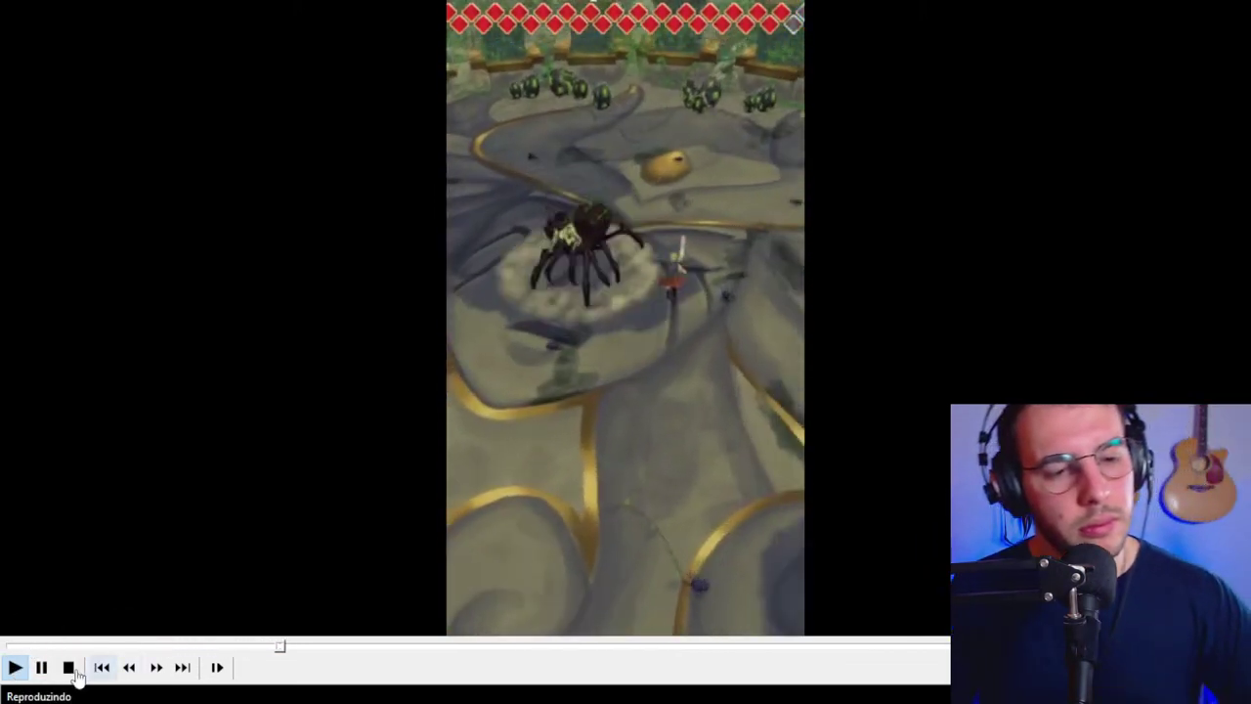
click(43, 668)
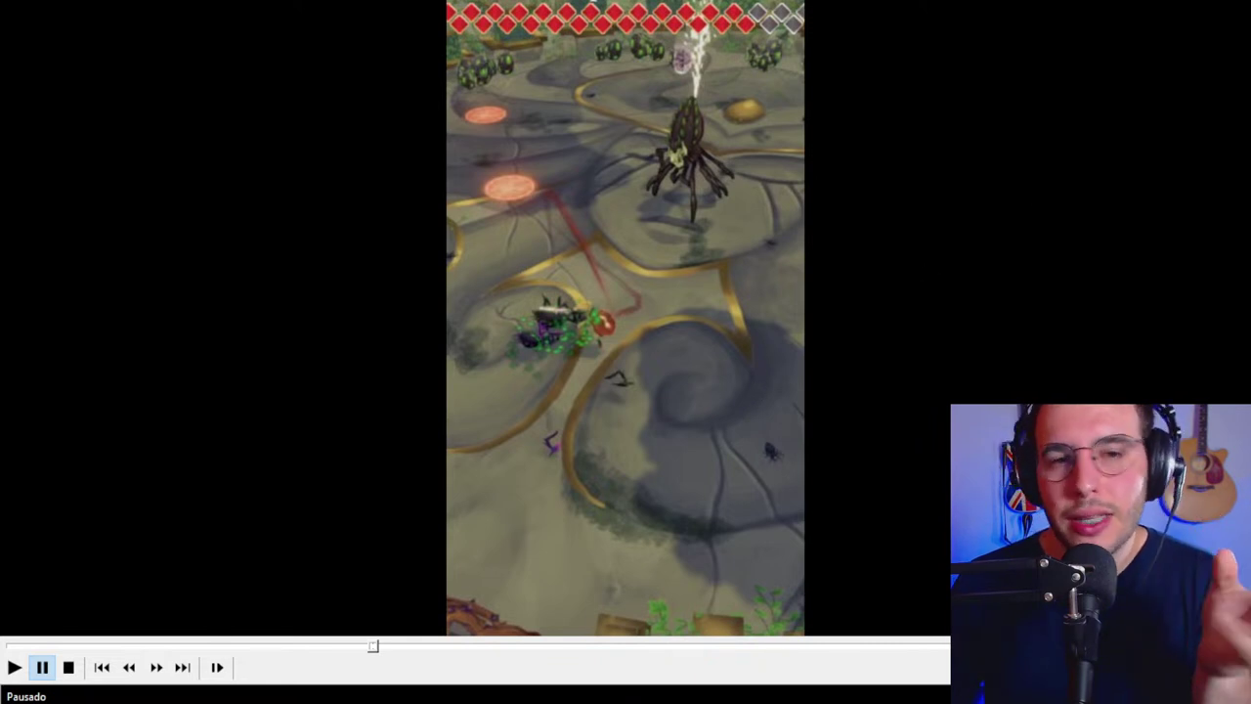
Leave the gameplay video for the "Sensações nos instrumentos" slide and reveal its fourth item, Leve.
click(1173, 3)
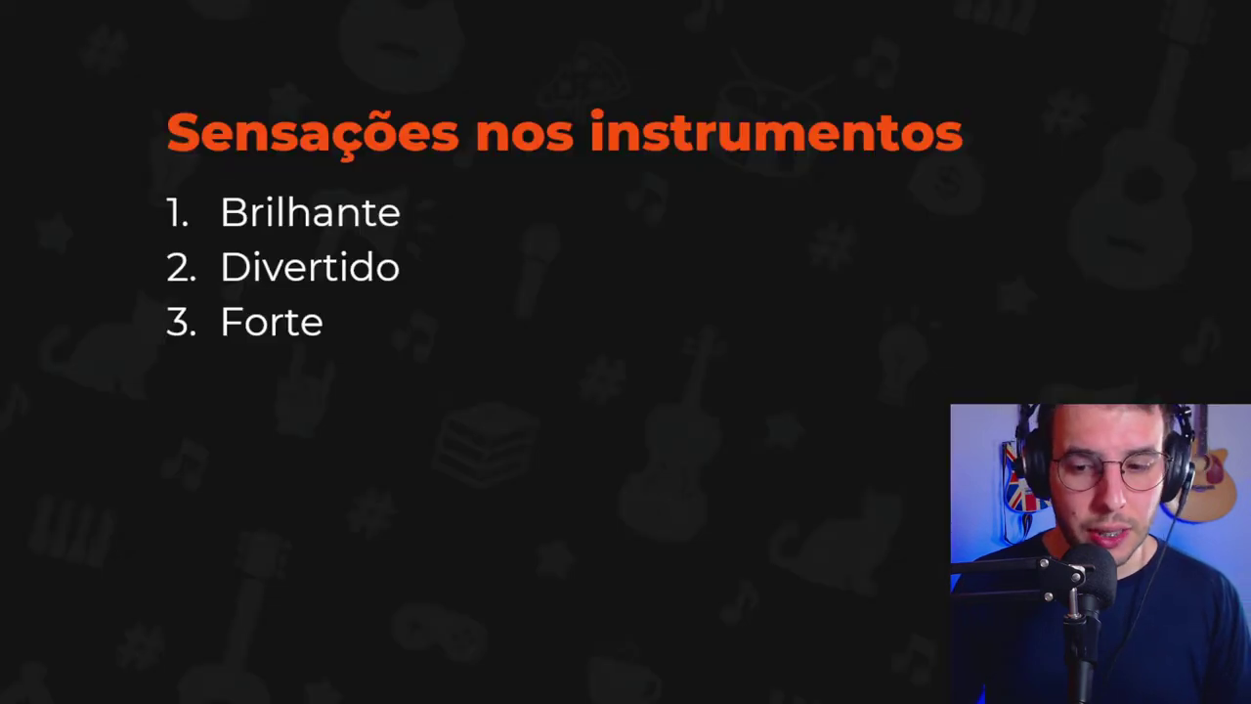
key(alt+Tab)
click(546, 375)
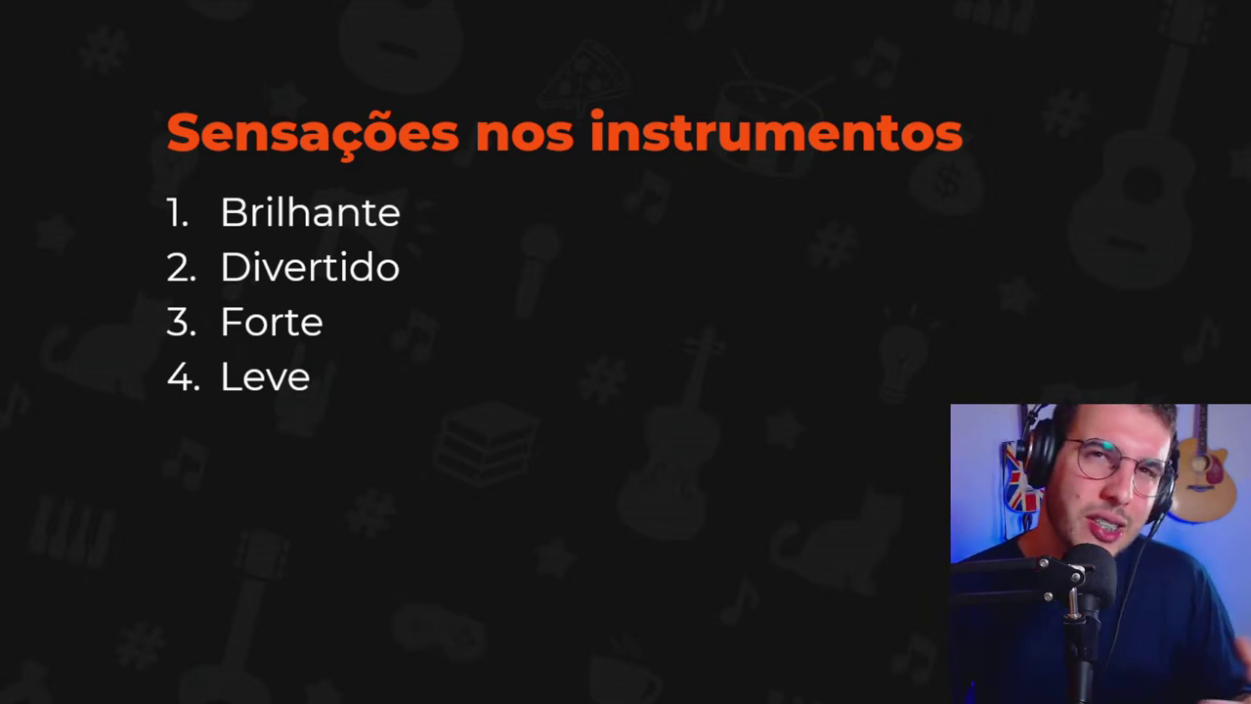
Switch back to the REAPER project, duplicate the BBC track and arm the copy for recording.
mouse_move(425, 699)
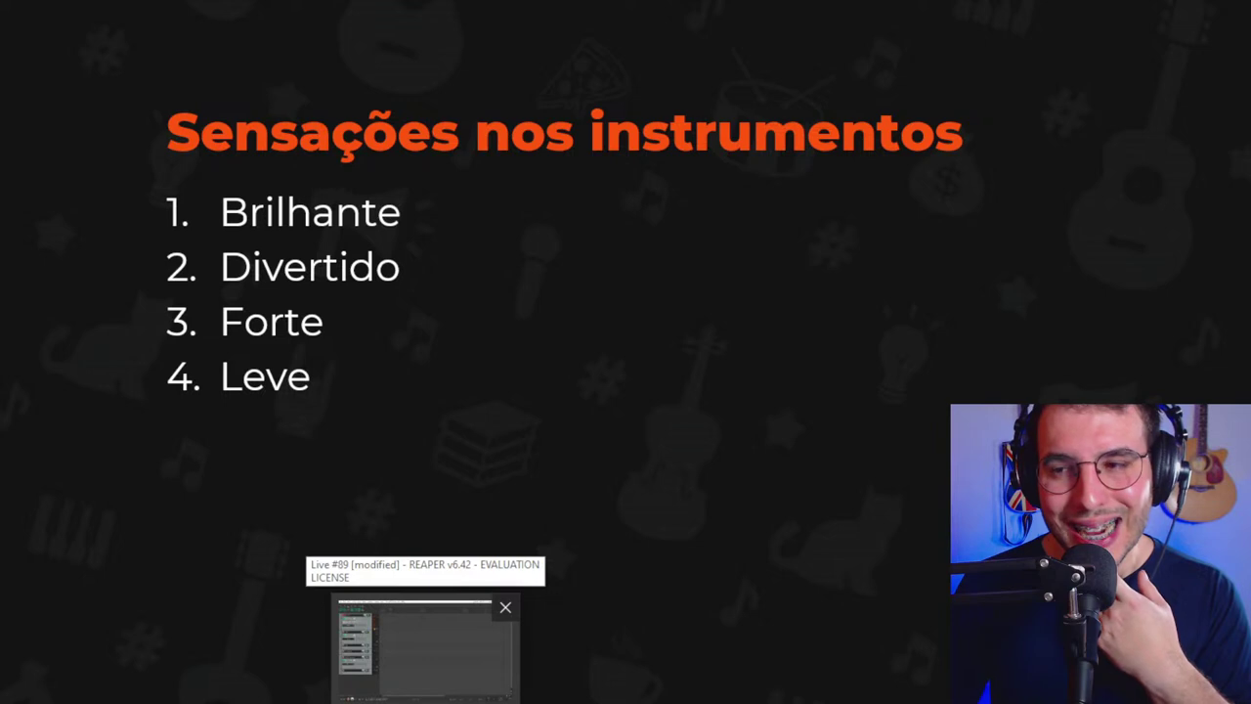
click(425, 699)
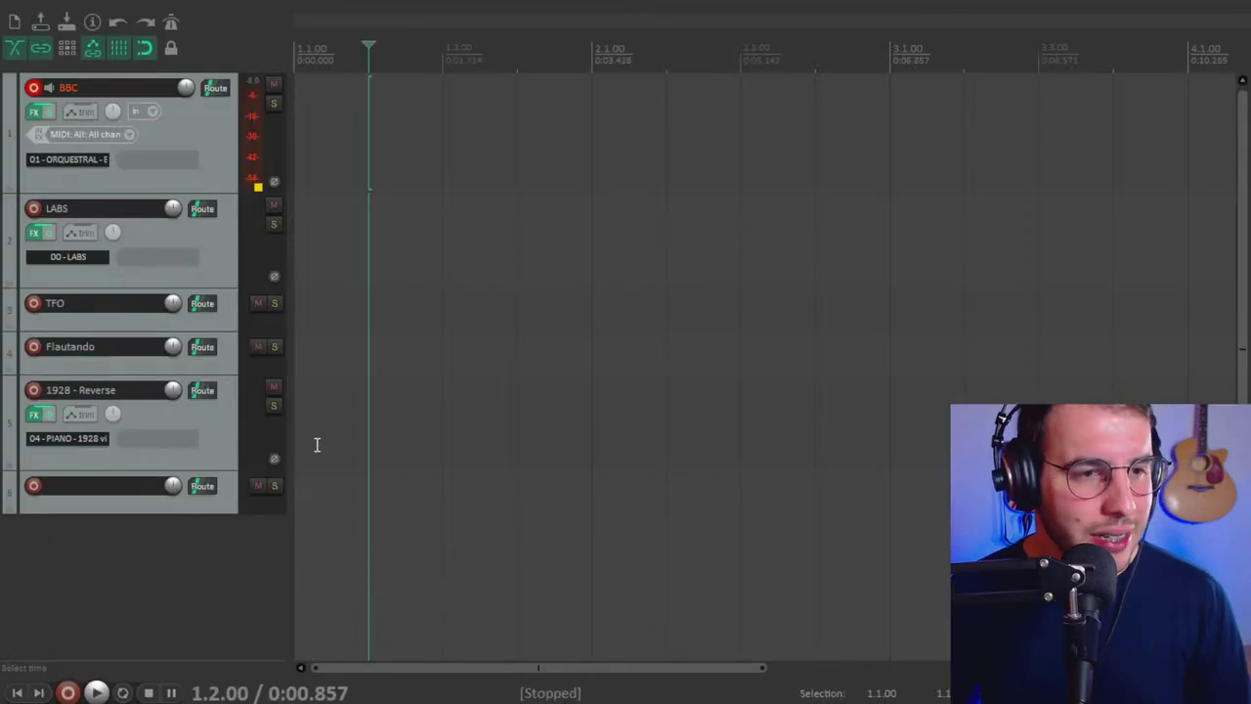
click(195, 129)
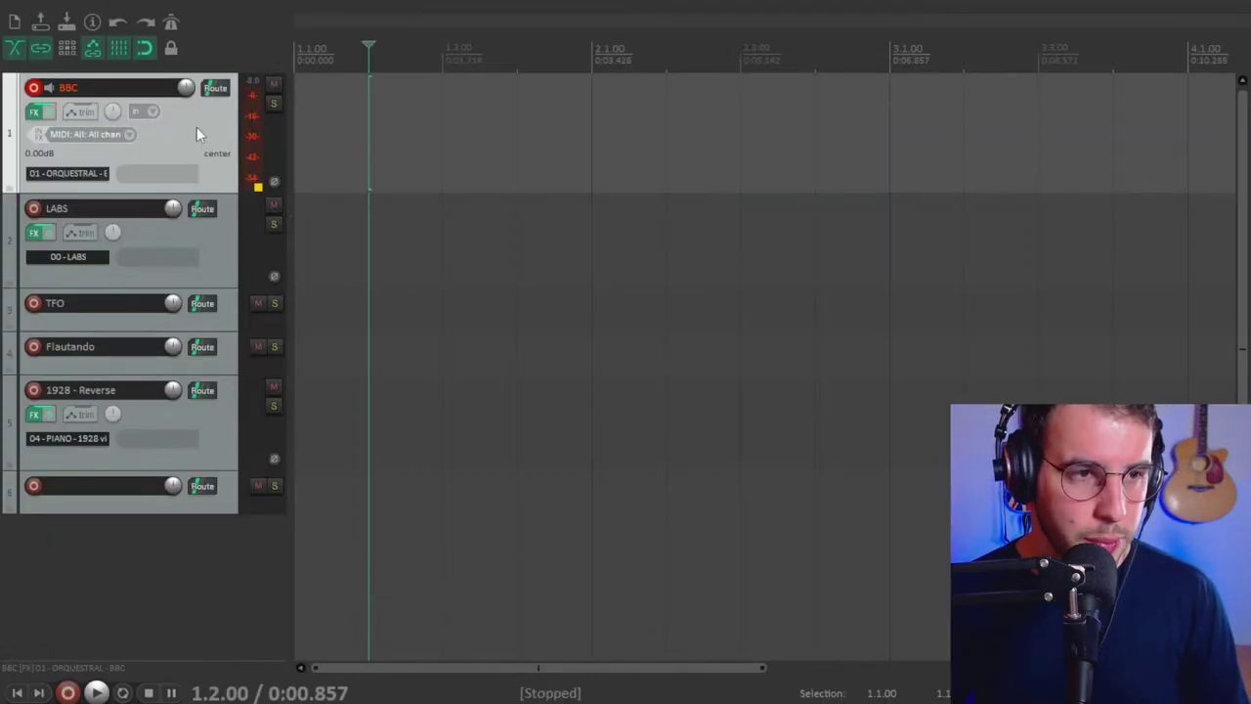
key(ctrl+d)
click(34, 210)
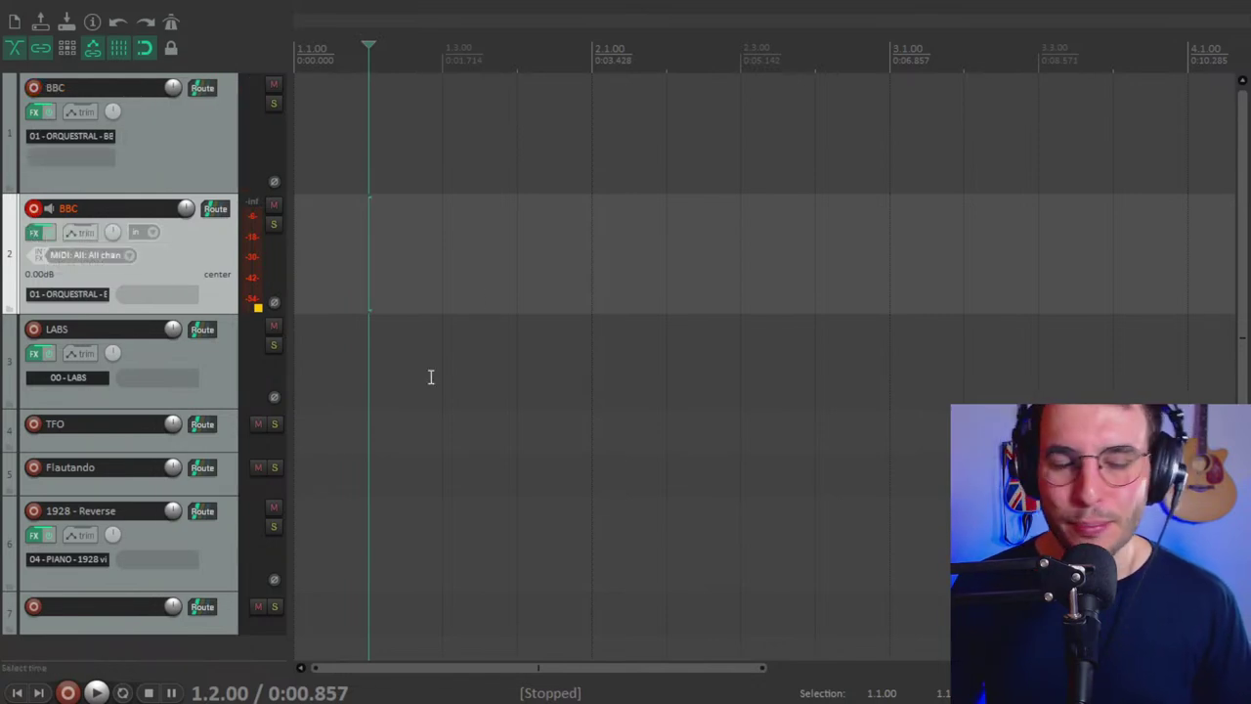
Open the BBC Symphony Orchestra instrument on the duplicated BBC track and switch its mode to Core.
click(35, 234)
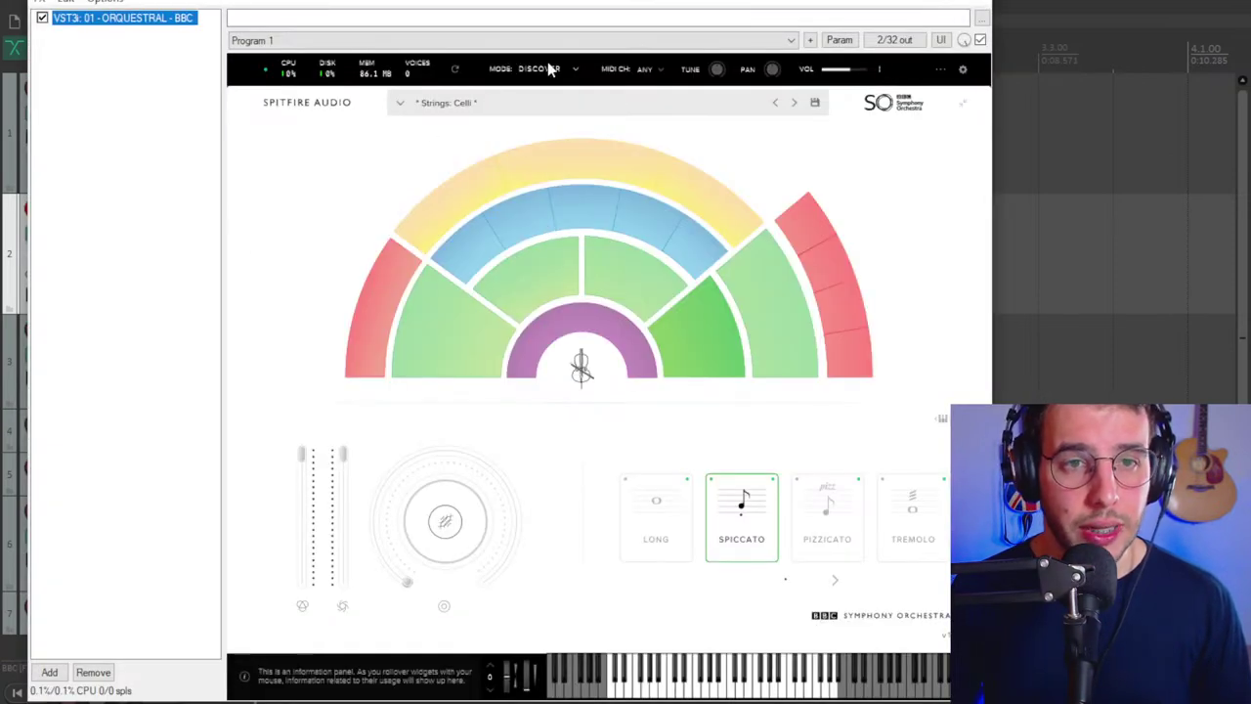
click(549, 68)
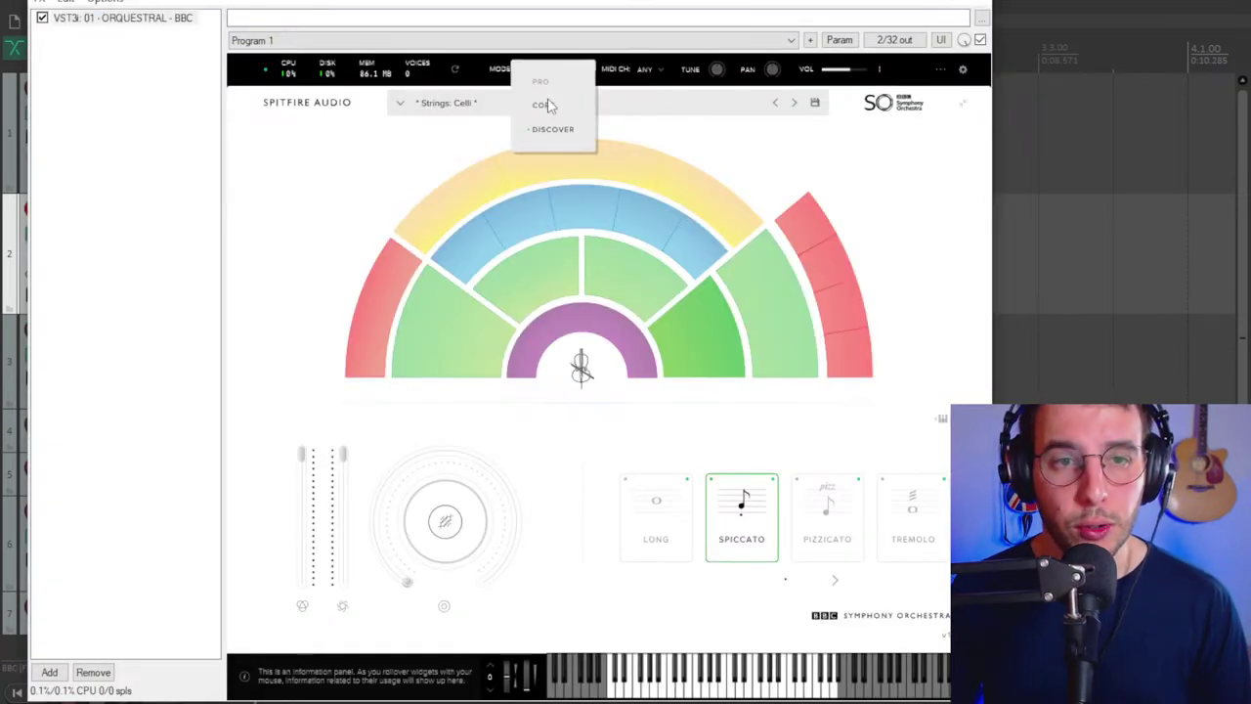
click(549, 105)
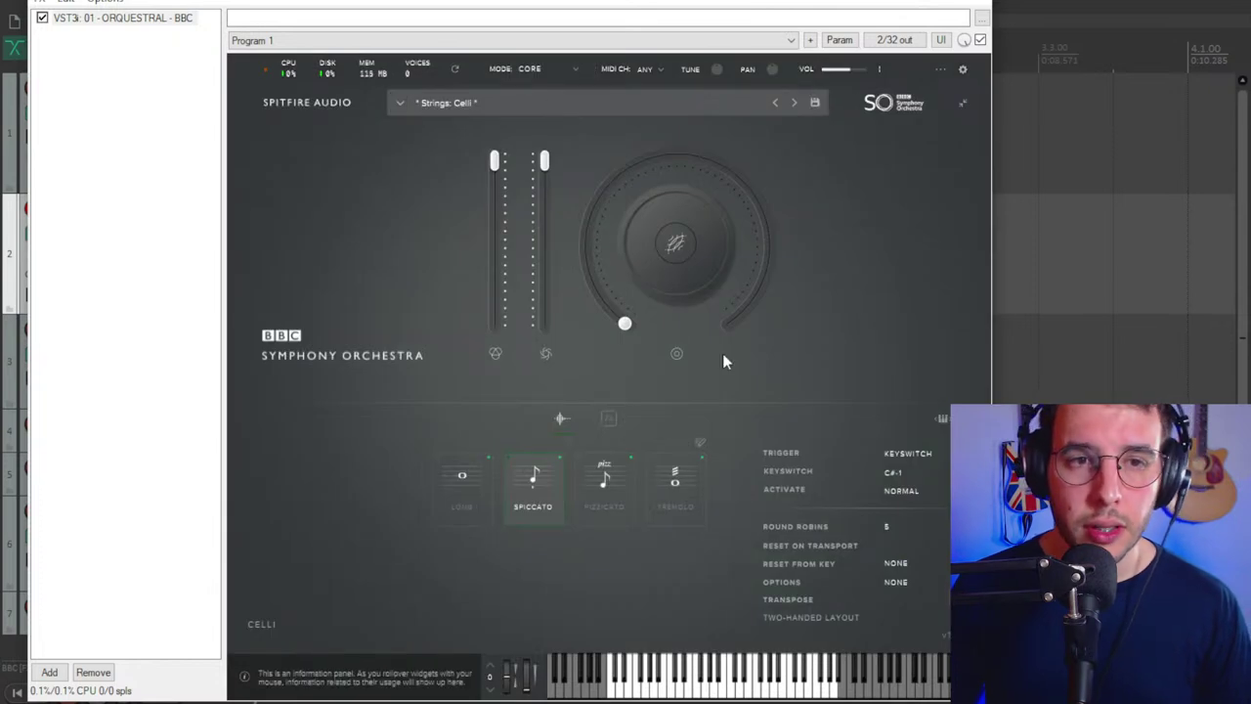
Load the Woodwinds preset Flutes a3 into the orchestra instrument.
click(479, 101)
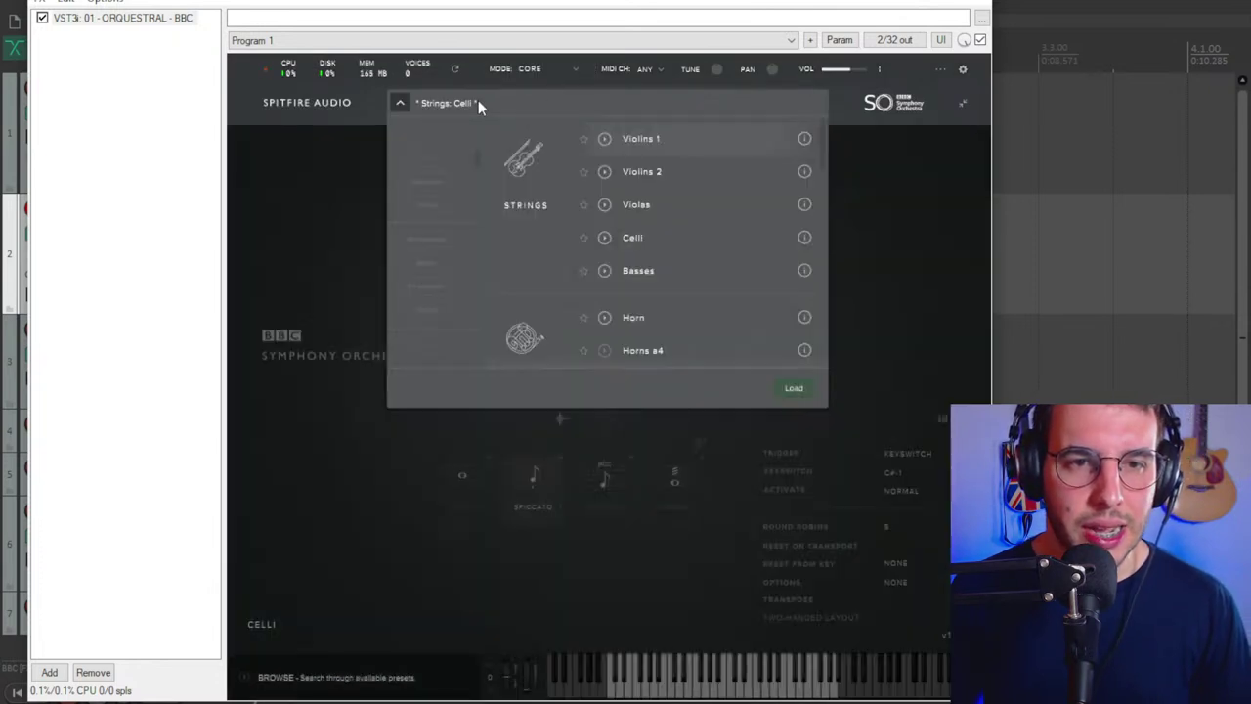
scroll(665, 242, down, 10)
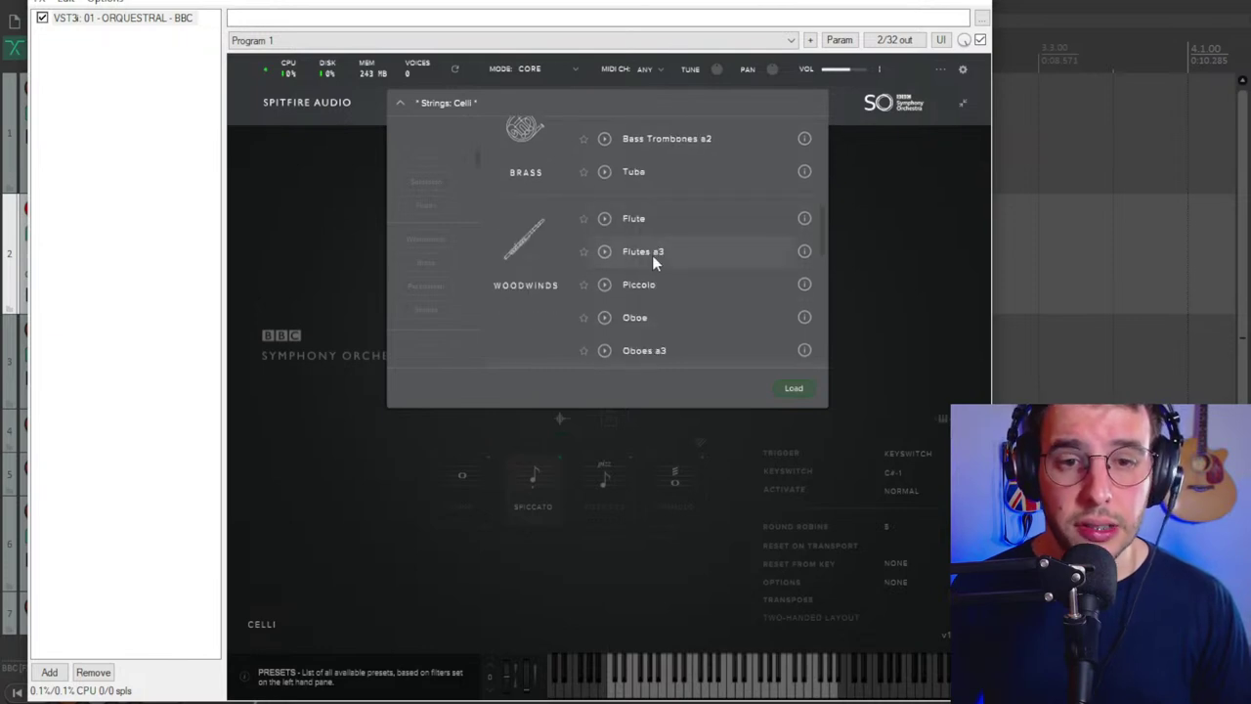
double_click(652, 251)
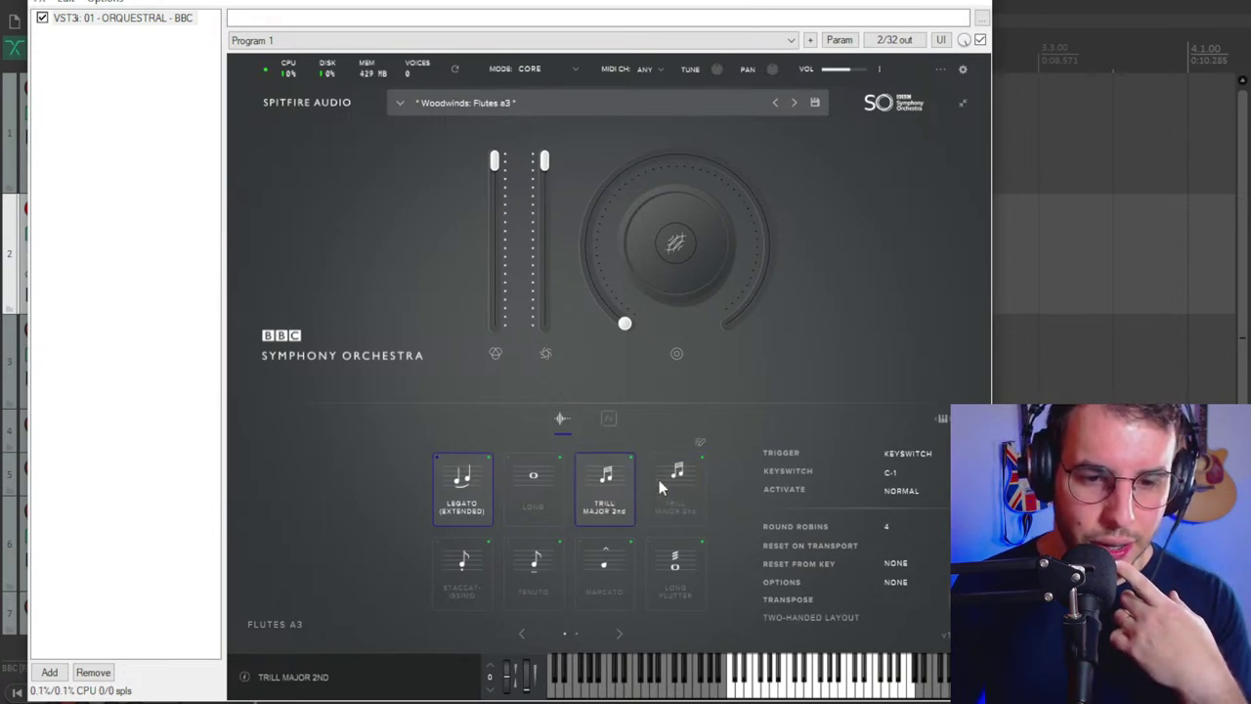
Select the flutes' Trill Major 2nd and Staccatissimo articulations in turn, and try to switch the instrument to Discover mode.
click(614, 483)
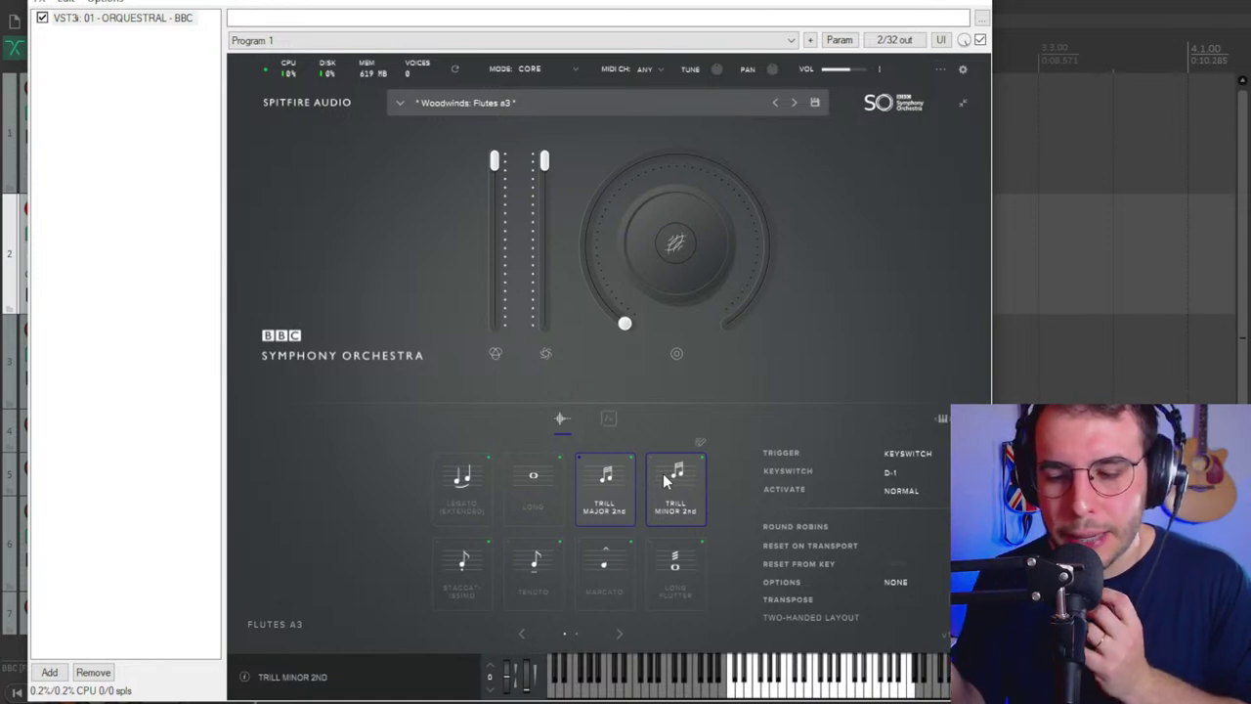
click(440, 591)
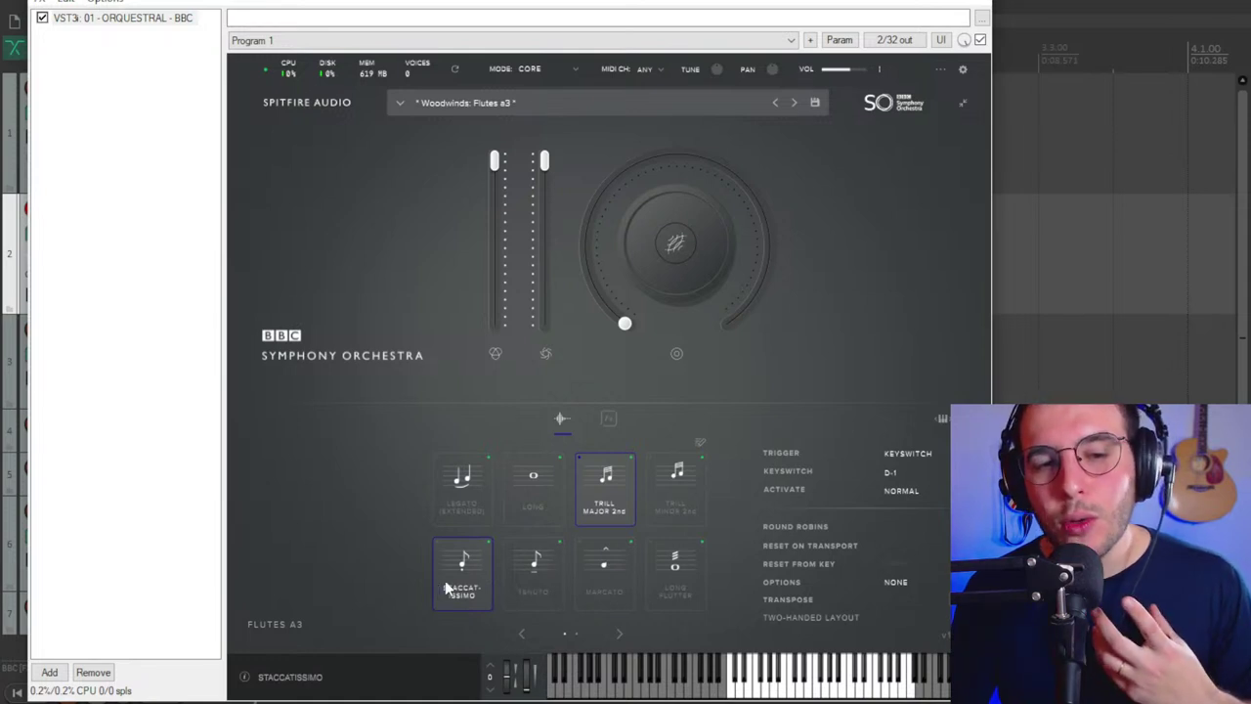
click(445, 580)
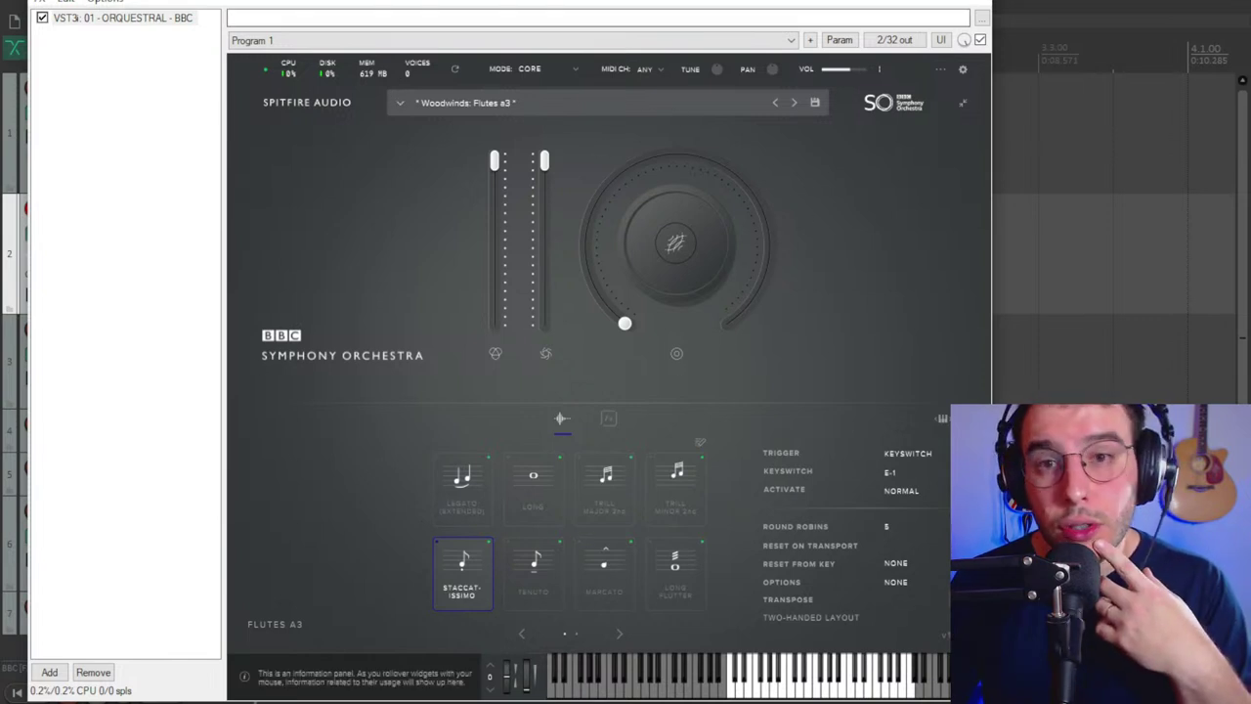
click(518, 69)
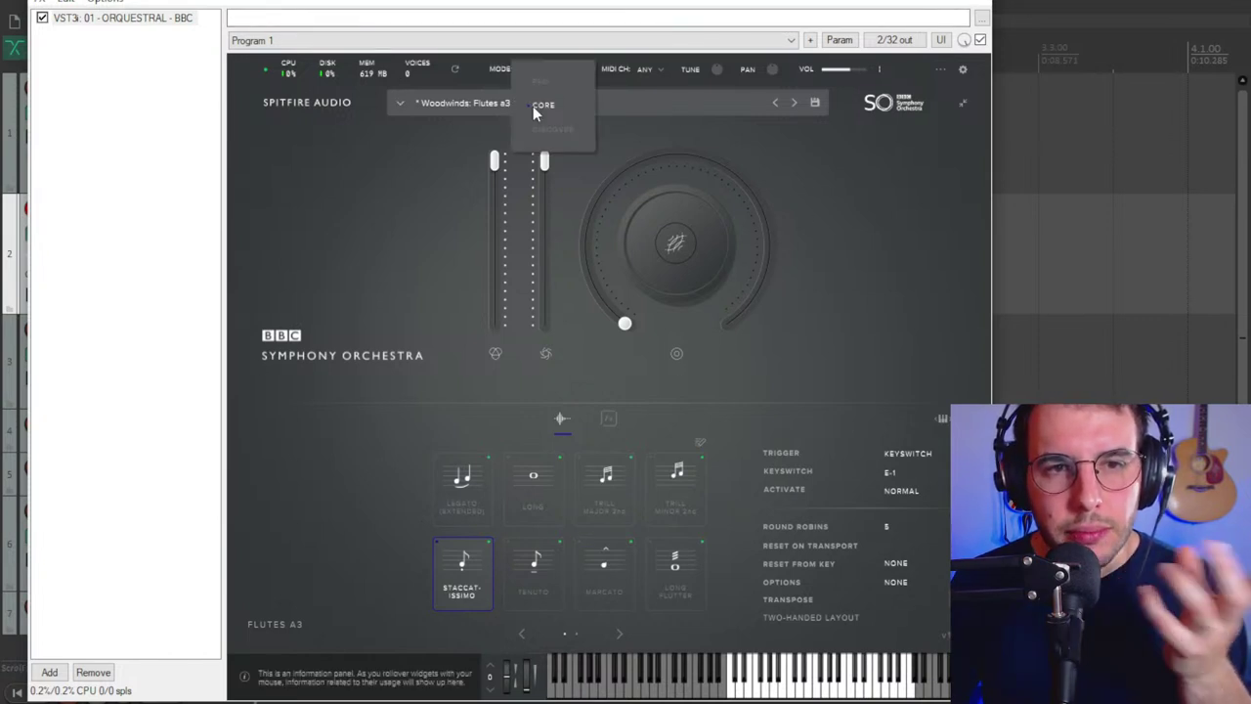
click(550, 129)
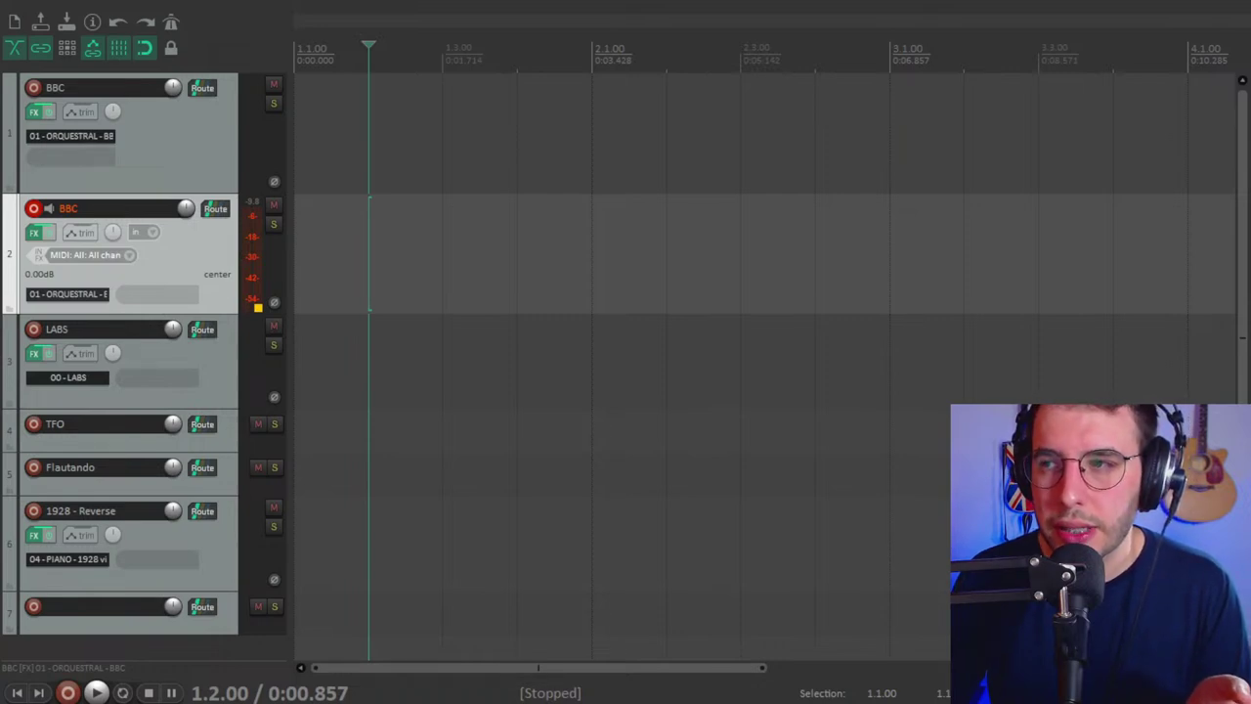
Switch to the northern lights video, show it full screen and play it in stages, pausing it to examine individual moments.
drag(659, 9, 363, 9)
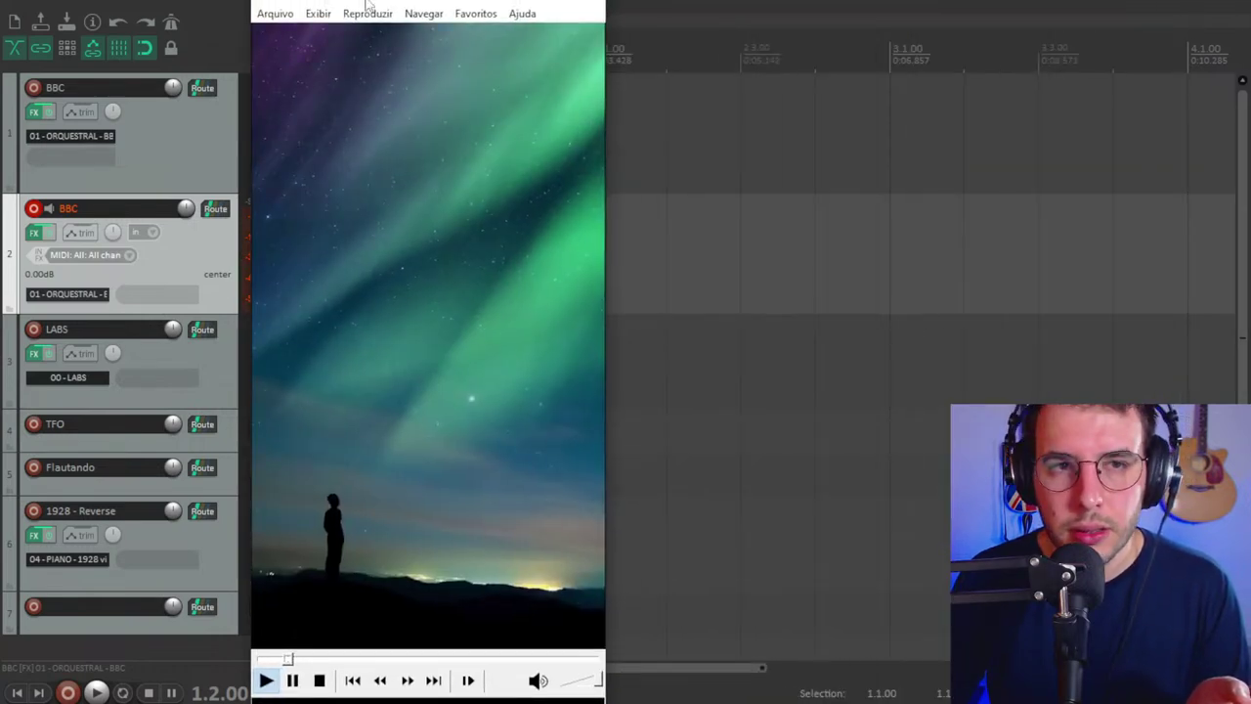
key(alt+Return)
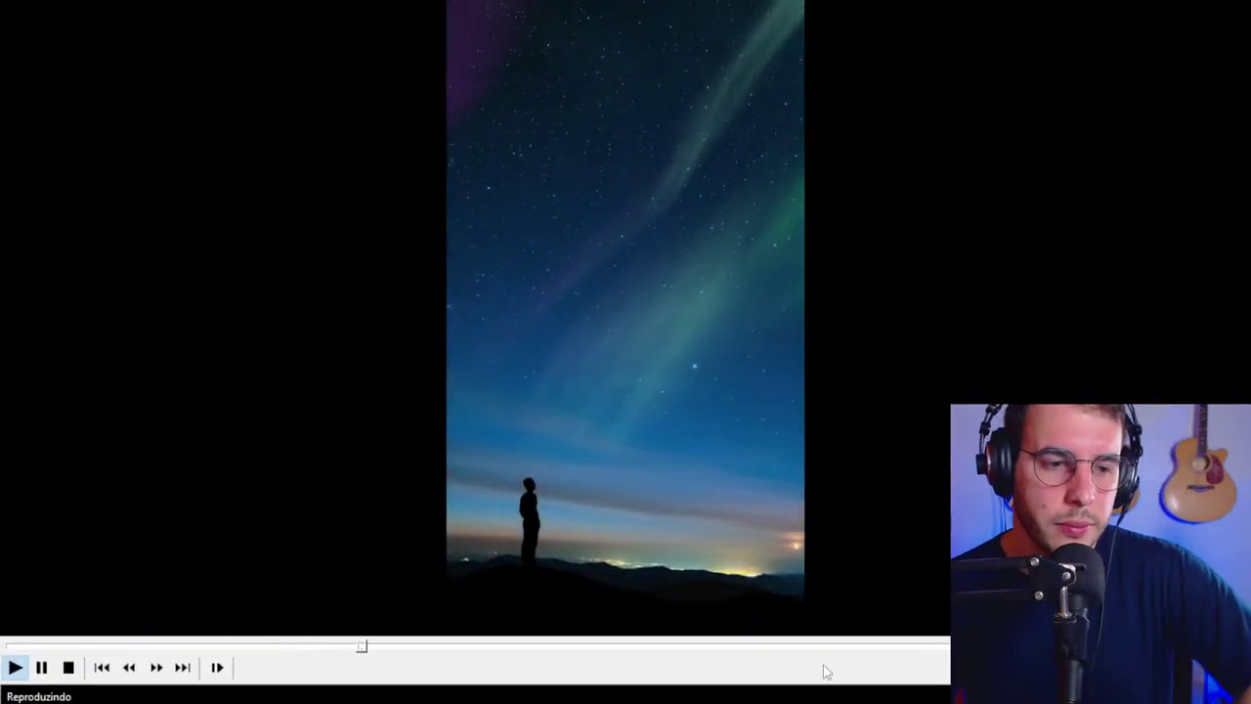
click(42, 668)
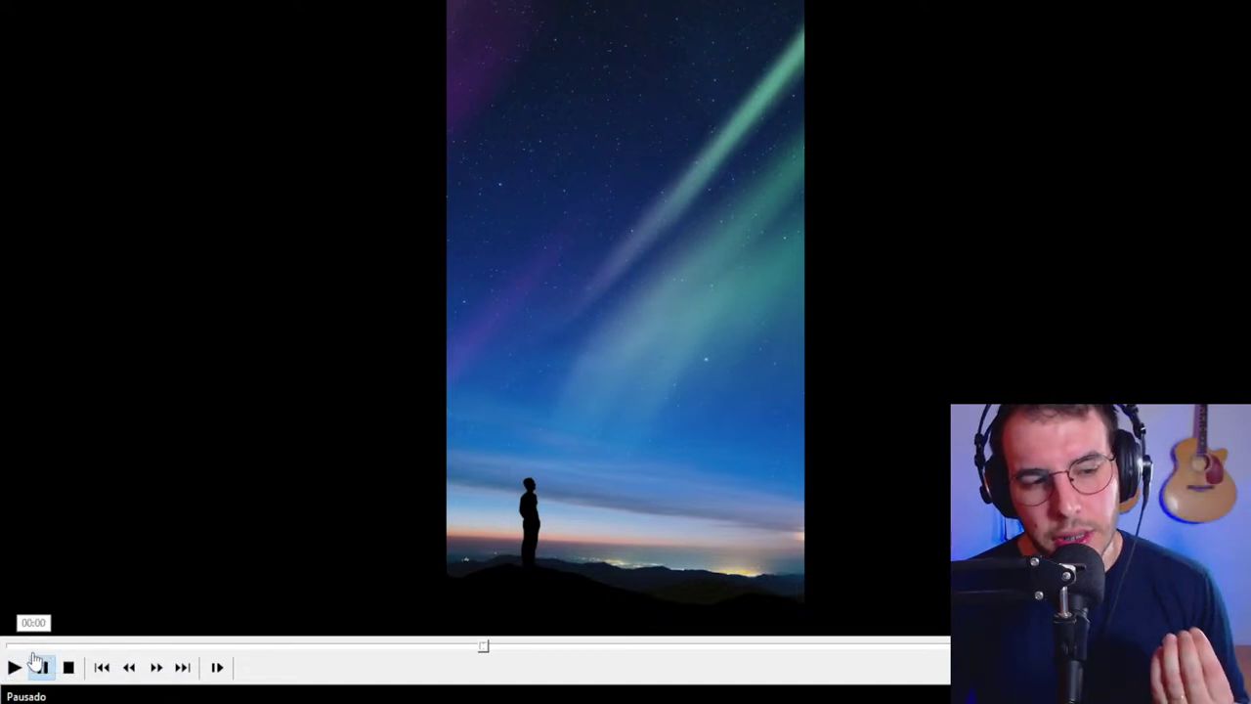
click(17, 673)
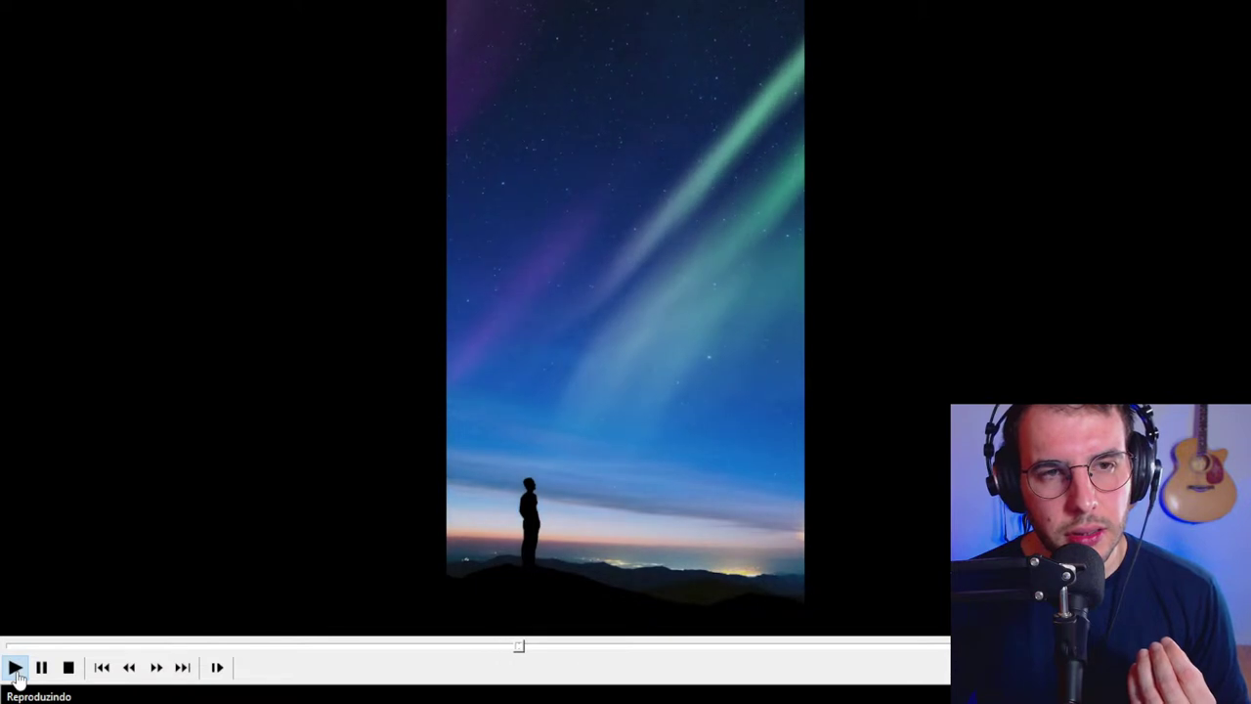
click(42, 671)
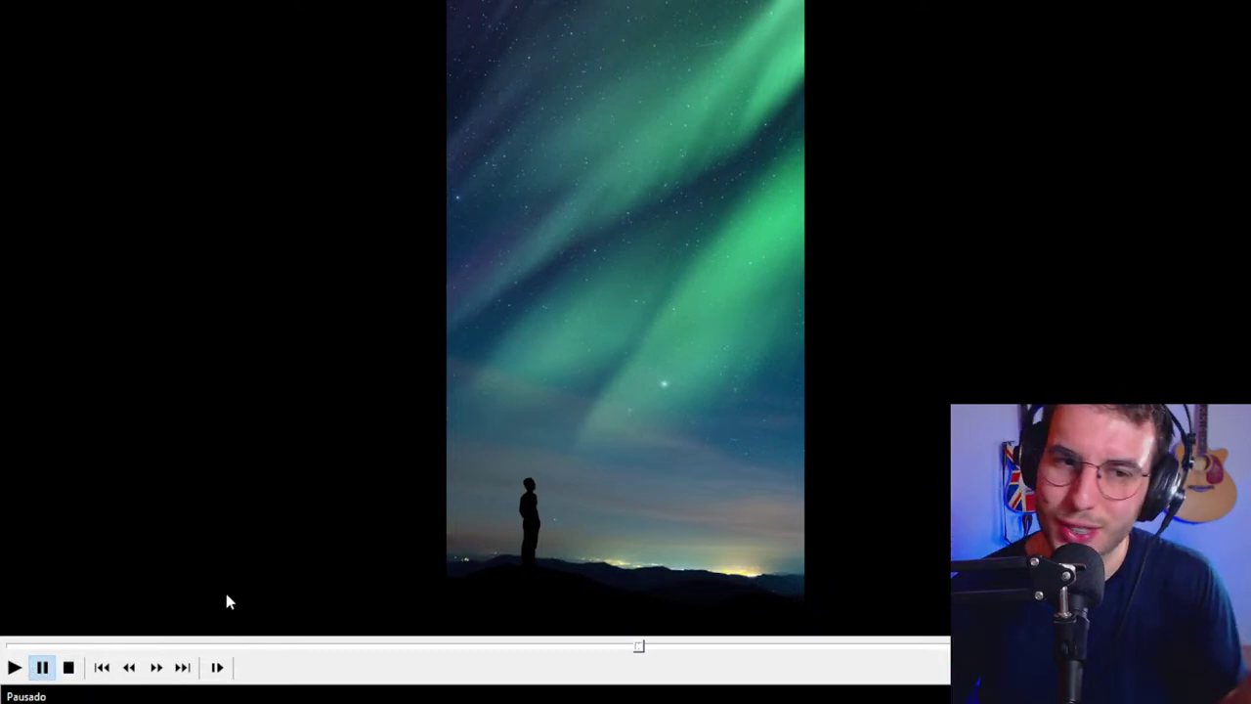
click(12, 668)
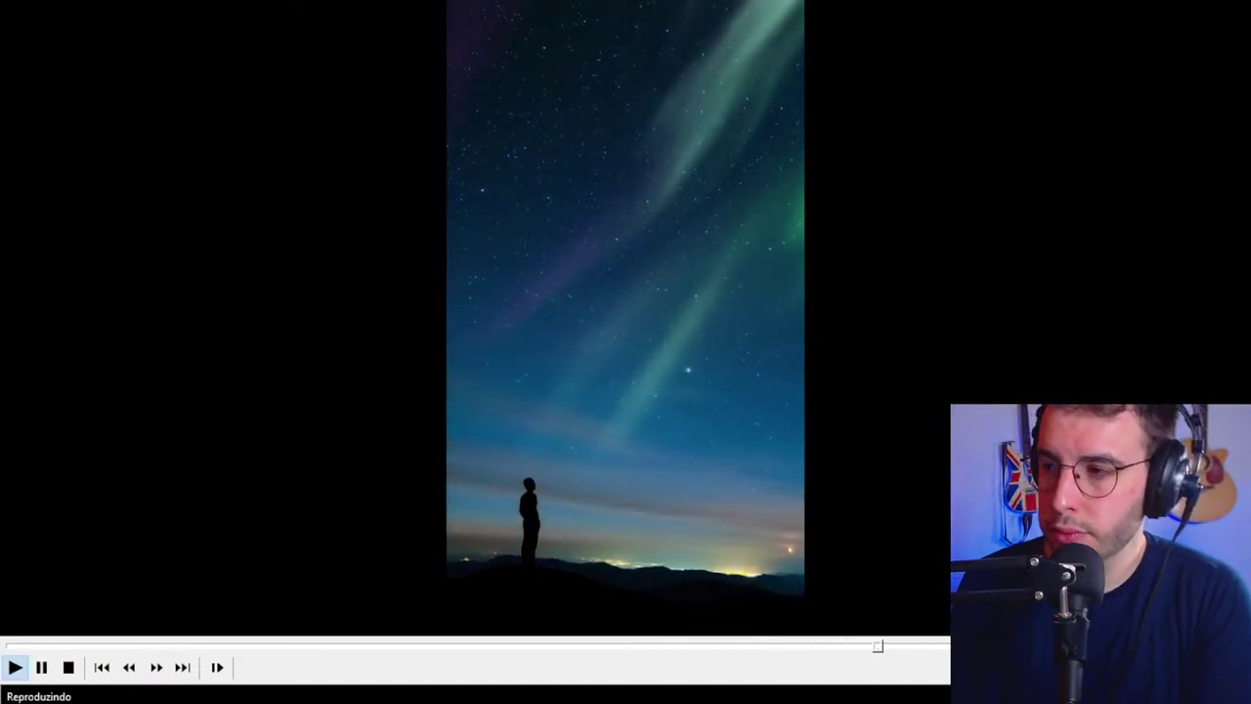
Play the northern lights video on to its closing logo, pausing it once on the way.
click(70, 641)
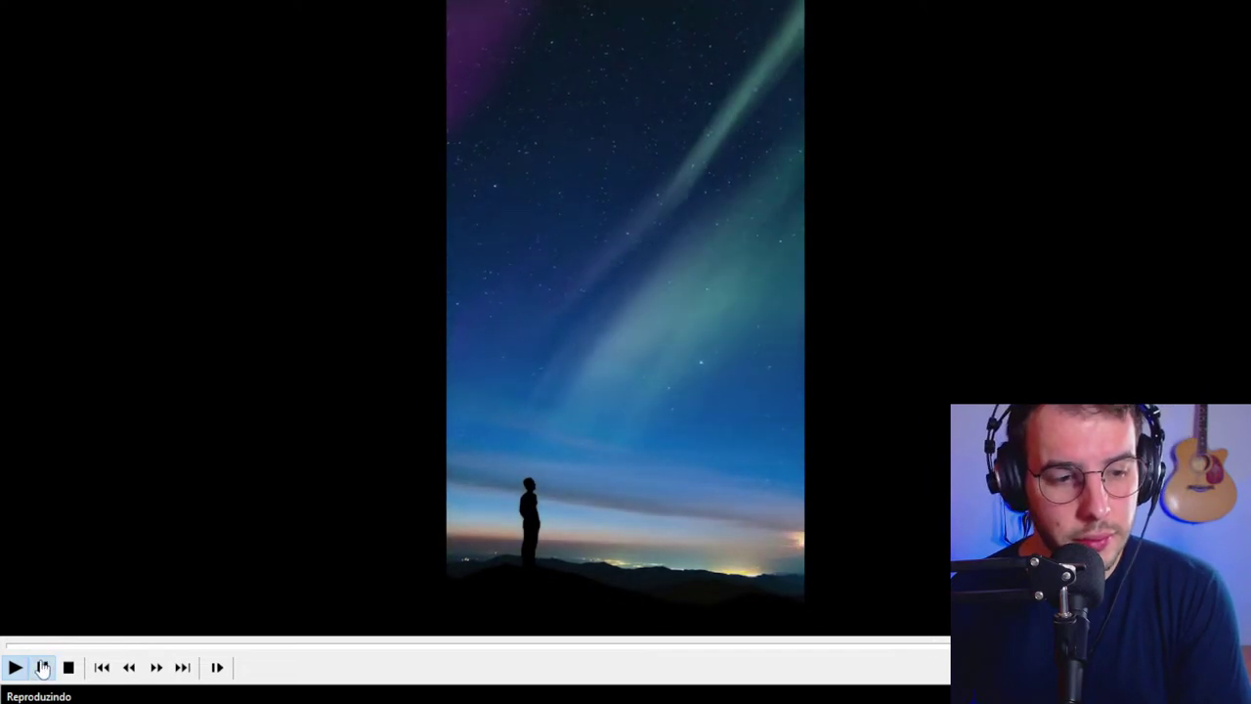
click(41, 667)
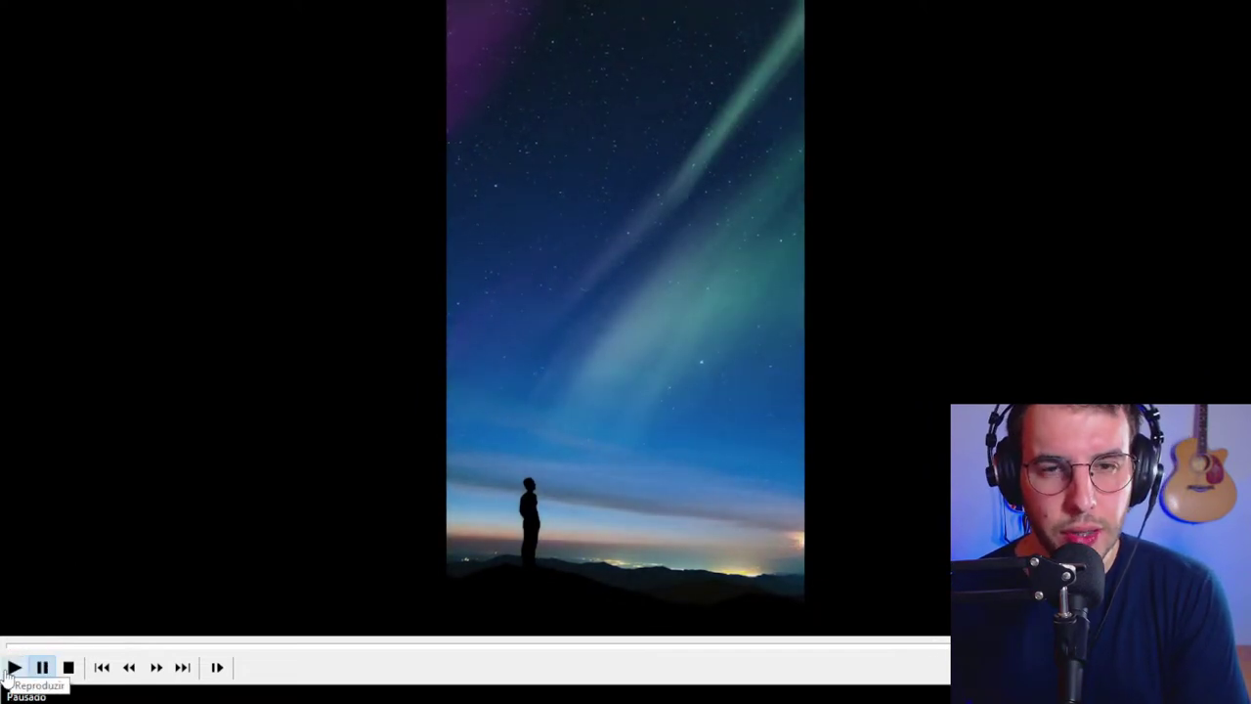
click(12, 671)
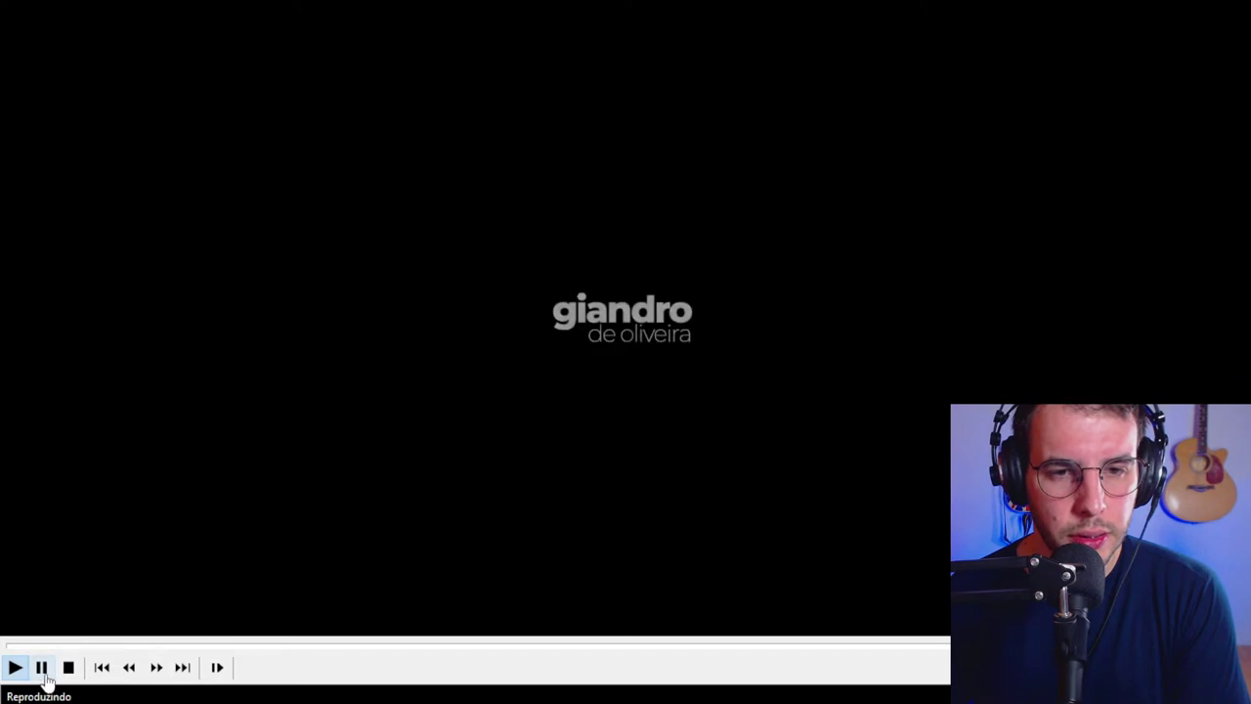
Pause the video, return to the "Sensações nos instrumentos" slide and reveal its fifth item, Moderno.
click(43, 671)
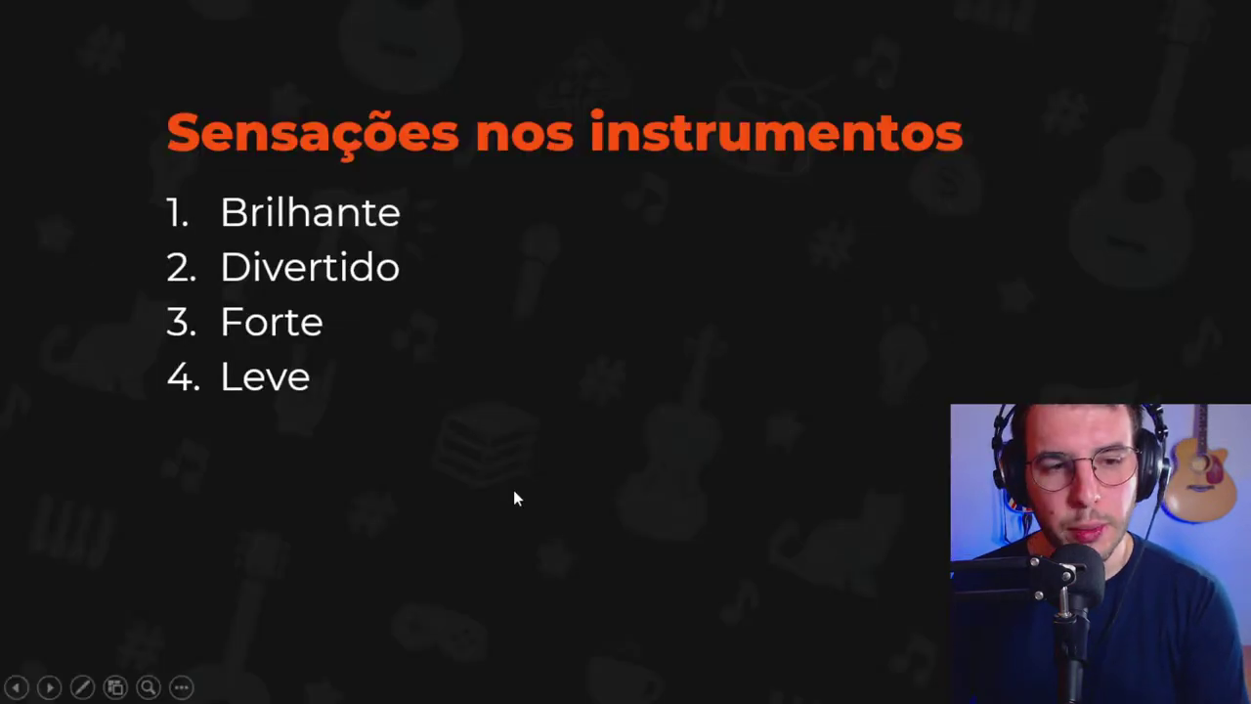
click(515, 497)
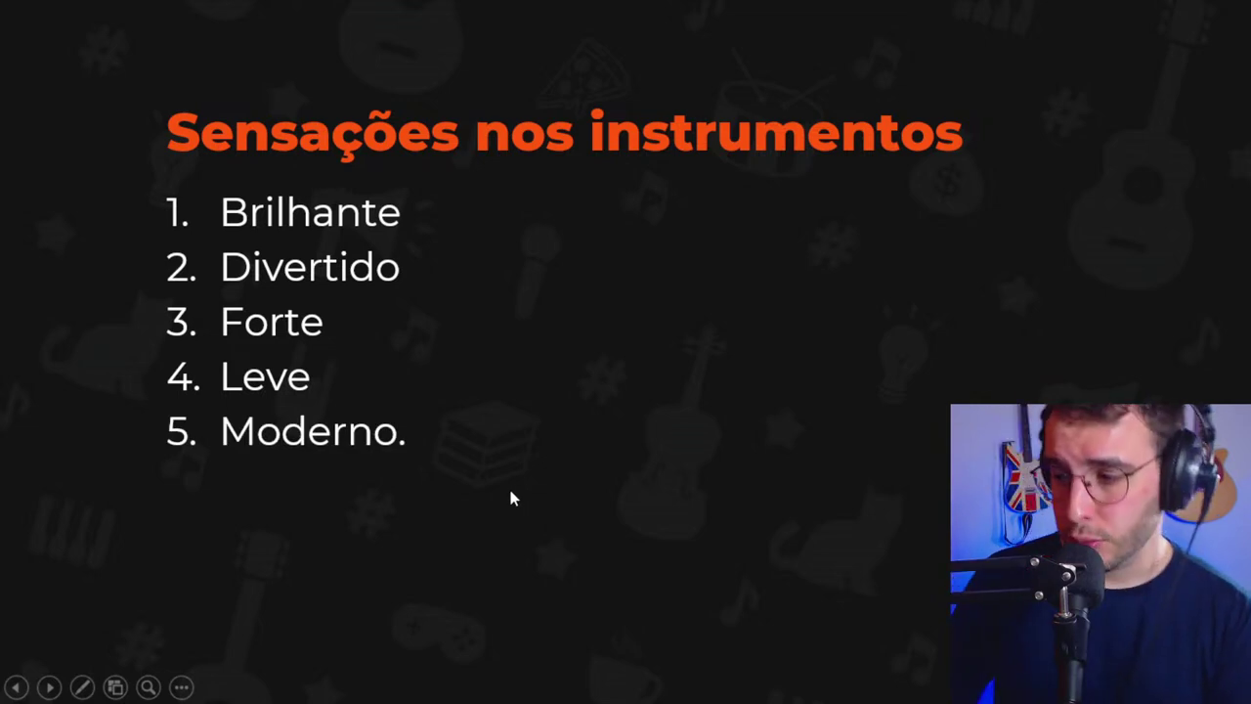